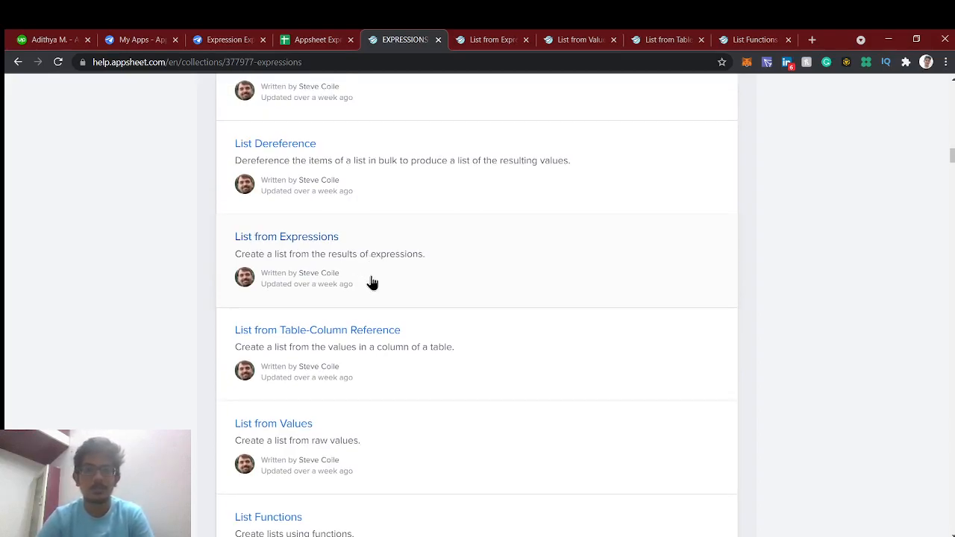
Step: Read the List from Expressions article, examining the LIST() examples built from raw text values and from phone columns
{"action": "left_click", "coordinate": [496, 38]}
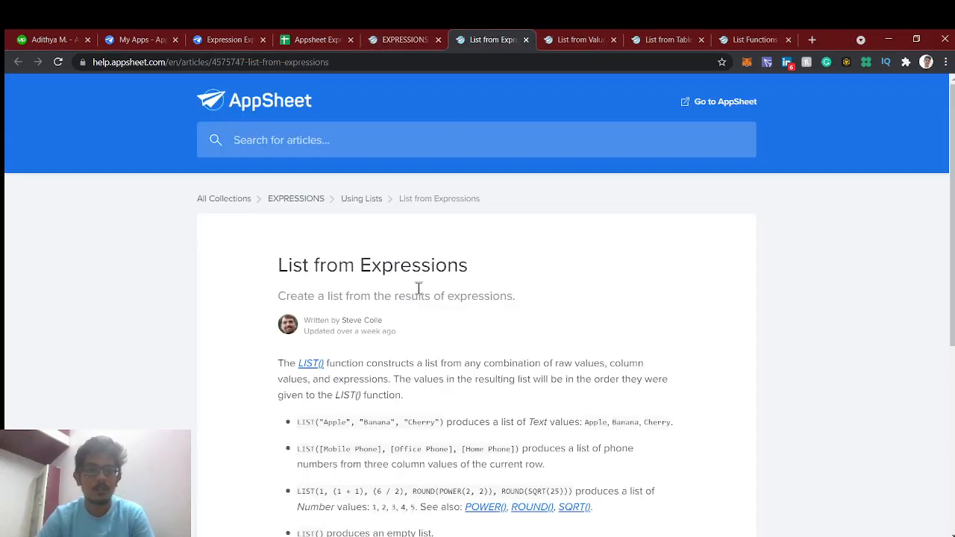
{"action": "scroll", "coordinate": [419, 288], "scroll_direction": "down", "scroll_amount": 2}
{"action": "scroll", "coordinate": [419, 288], "scroll_direction": "up", "scroll_amount": 1}
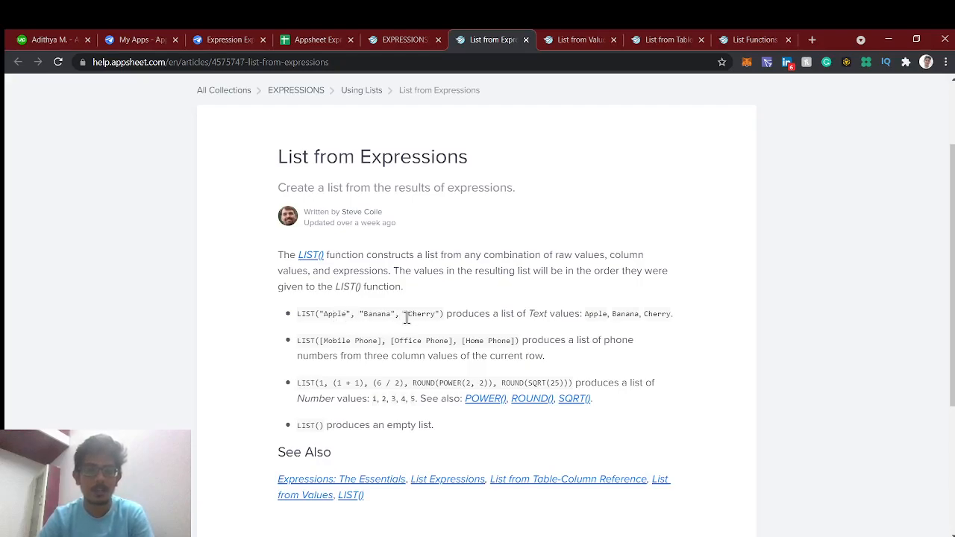
{"action": "left_click_drag", "start_coordinate": [297, 315], "coordinate": [446, 317]}
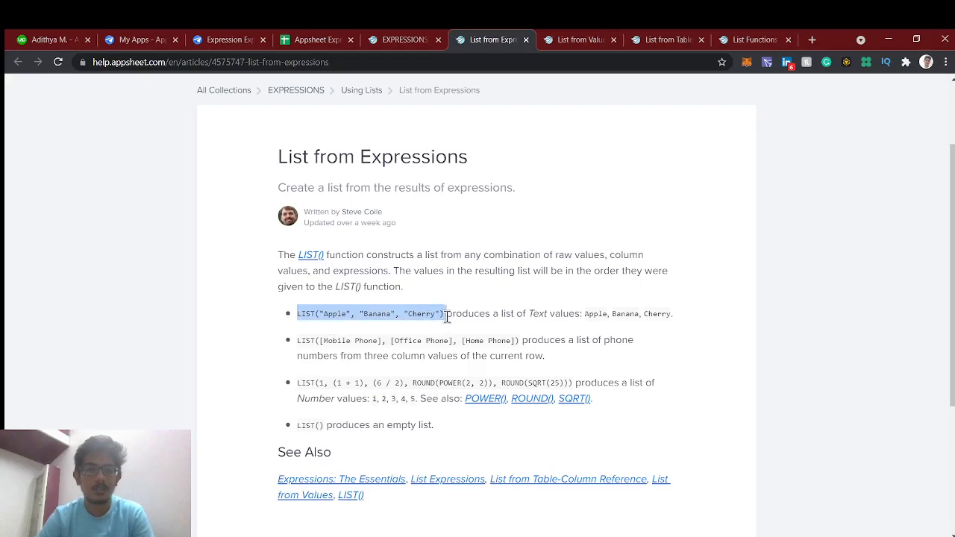
{"action": "left_click", "coordinate": [341, 316]}
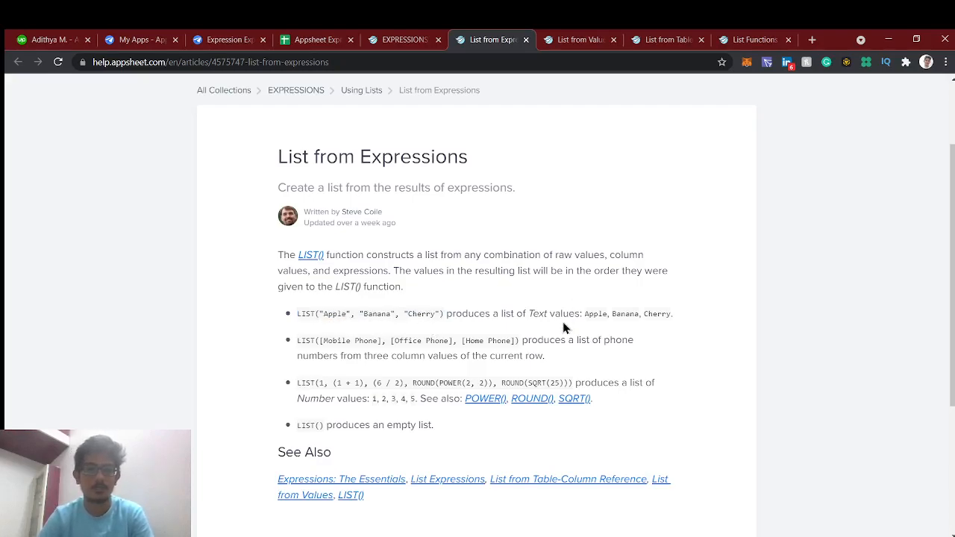
{"action": "scroll", "coordinate": [565, 328], "scroll_direction": "down", "scroll_amount": 2}
{"action": "scroll", "coordinate": [512, 333], "scroll_direction": "up", "scroll_amount": 1}
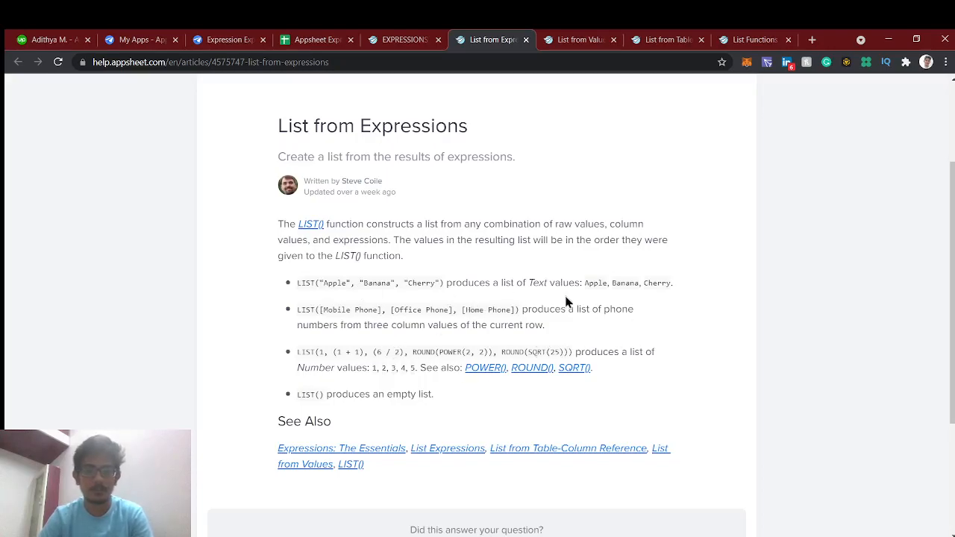
{"action": "left_click_drag", "start_coordinate": [514, 313], "coordinate": [357, 320]}
{"action": "left_click", "coordinate": [369, 337]}
Step: Switch to the Appsheet Expressions spreadsheet and review the Products sheet and the List Dereference sheet's column headers
{"action": "left_click", "coordinate": [288, 35]}
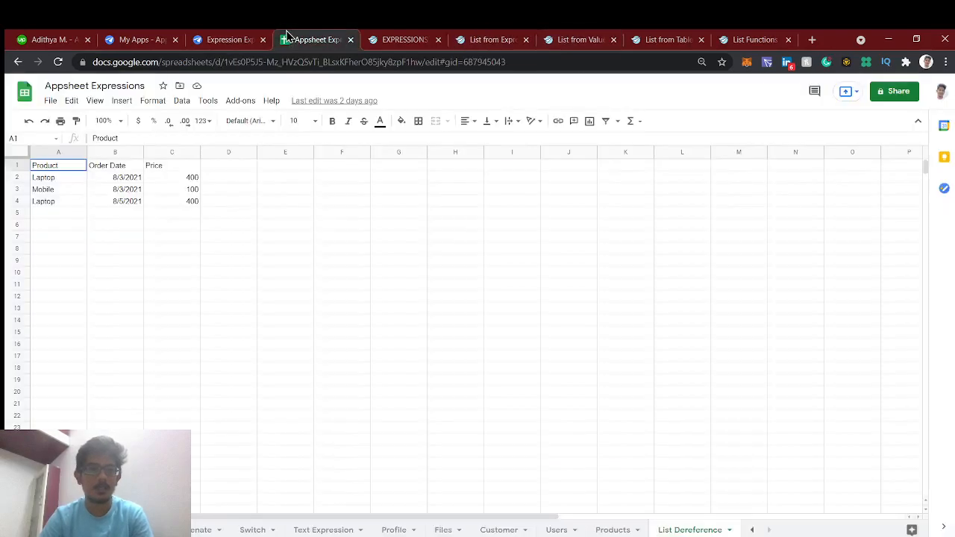
{"action": "left_click", "coordinate": [612, 529]}
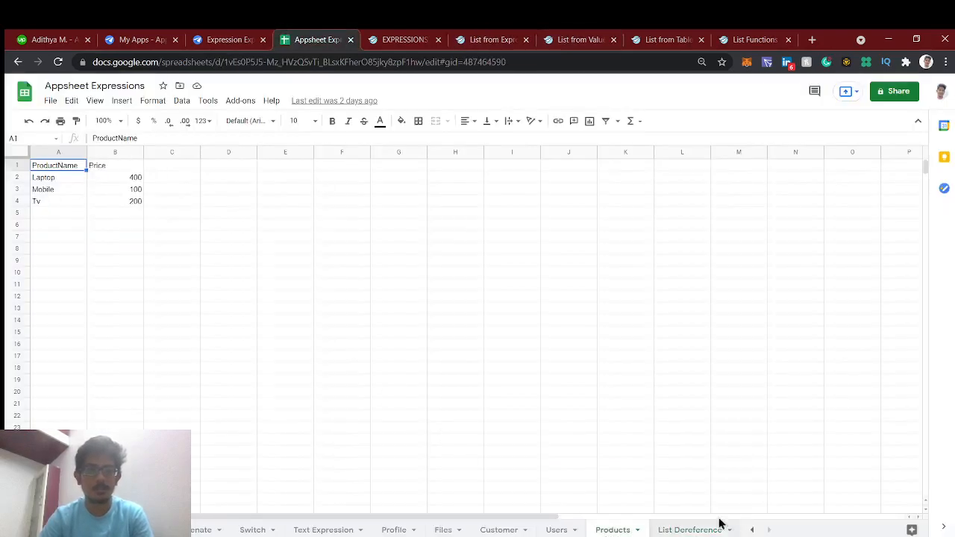
{"action": "left_click", "coordinate": [696, 530]}
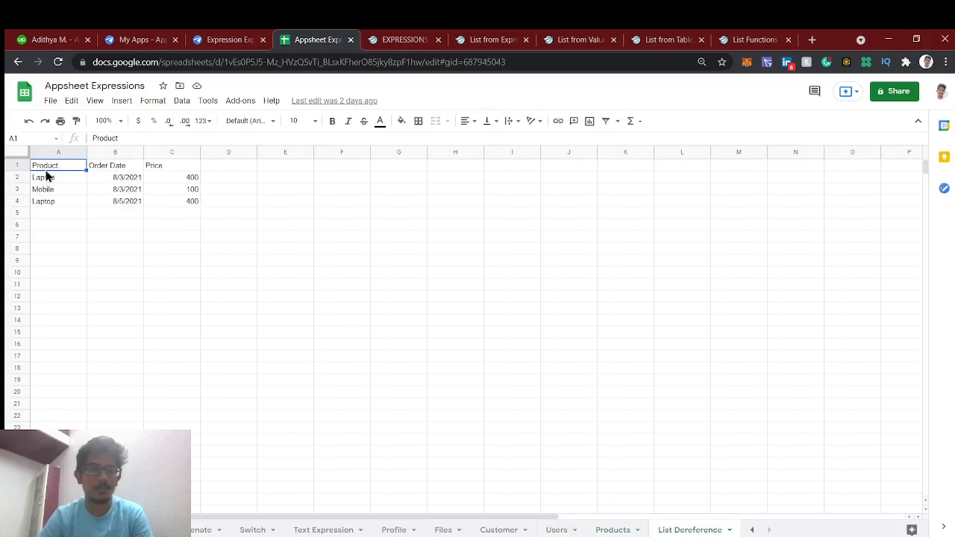
{"action": "left_click", "coordinate": [102, 168]}
{"action": "left_click", "coordinate": [151, 170]}
{"action": "left_click", "coordinate": [121, 167]}
{"action": "left_click", "coordinate": [60, 166]}
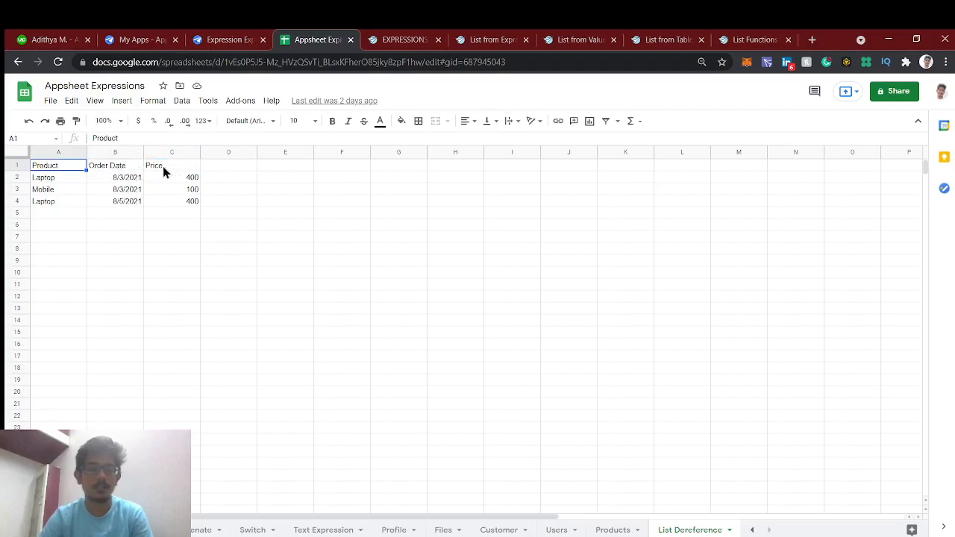
Step: Return to the List from Expressions article and compare the [Mobile Phone] column reference with the quoted "Apple" value
{"action": "left_click", "coordinate": [564, 38]}
{"action": "left_click", "coordinate": [492, 39]}
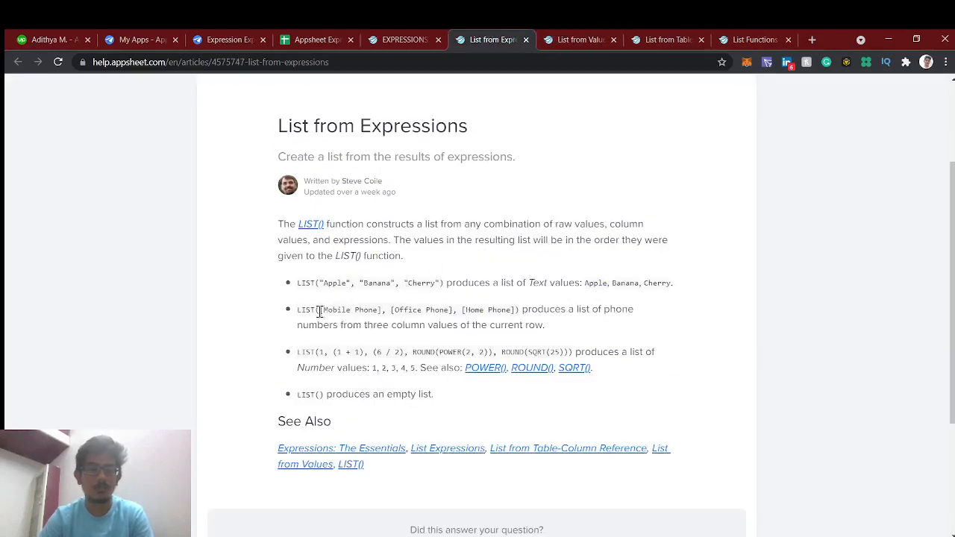
{"action": "mouse_move", "coordinate": [320, 312]}
{"action": "left_mouse_down"}
{"action": "mouse_move", "coordinate": [381, 314]}
{"action": "mouse_move", "coordinate": [322, 309]}
{"action": "left_mouse_up"}
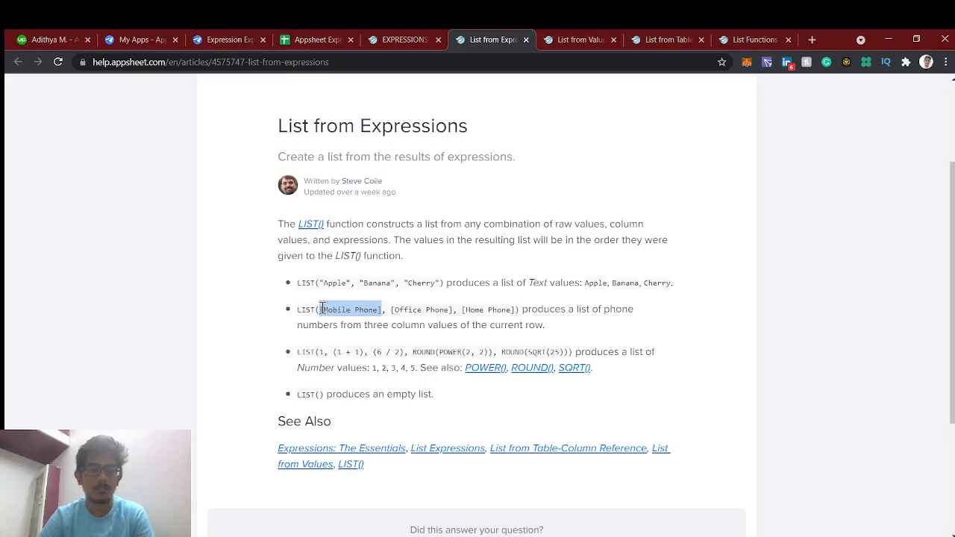
{"action": "left_click", "coordinate": [322, 308]}
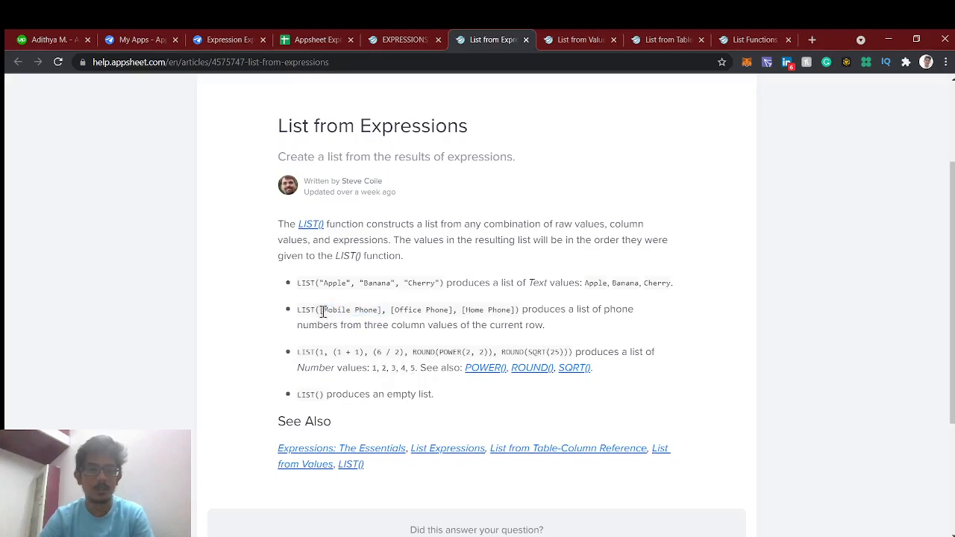
{"action": "mouse_move", "coordinate": [322, 311]}
{"action": "left_mouse_down"}
{"action": "mouse_move", "coordinate": [382, 312]}
{"action": "mouse_move", "coordinate": [319, 311]}
{"action": "left_mouse_up"}
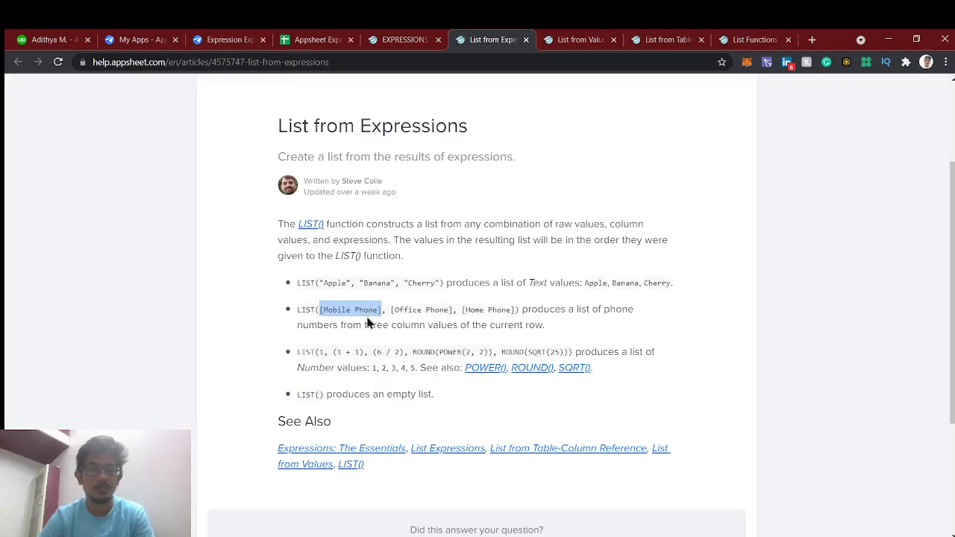
{"action": "left_click", "coordinate": [368, 322]}
{"action": "left_click_drag", "start_coordinate": [323, 283], "coordinate": [349, 283]}
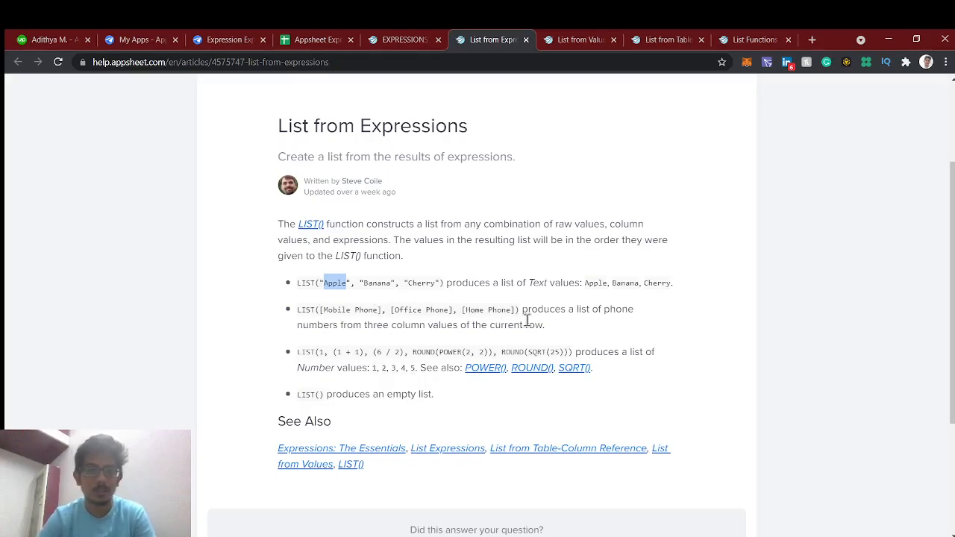
Step: Examine the LIST() example that builds number values from calculations such as (6 / 2)
{"action": "scroll", "coordinate": [527, 321], "scroll_direction": "down", "scroll_amount": 1}
{"action": "scroll", "coordinate": [528, 283], "scroll_direction": "up", "scroll_amount": 1}
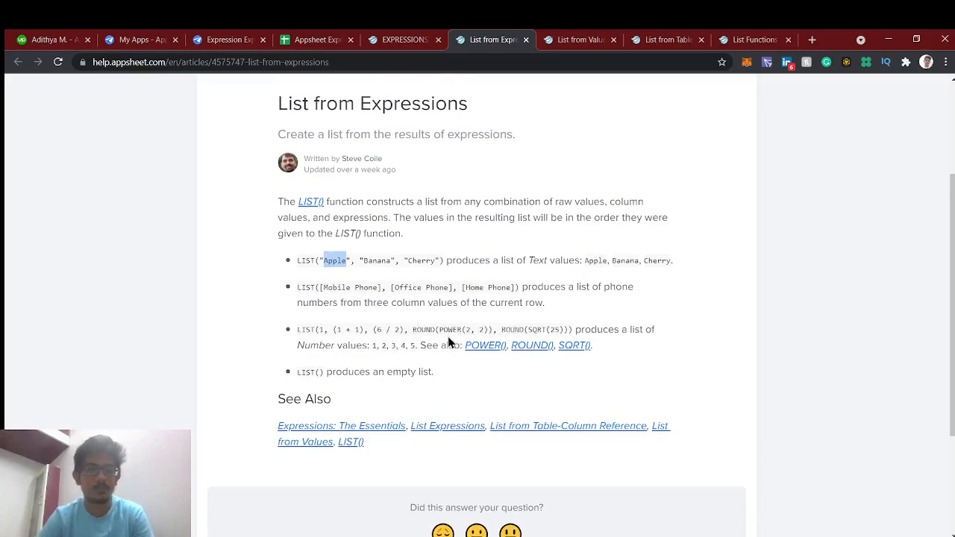
{"action": "left_click_drag", "start_coordinate": [373, 332], "coordinate": [414, 331]}
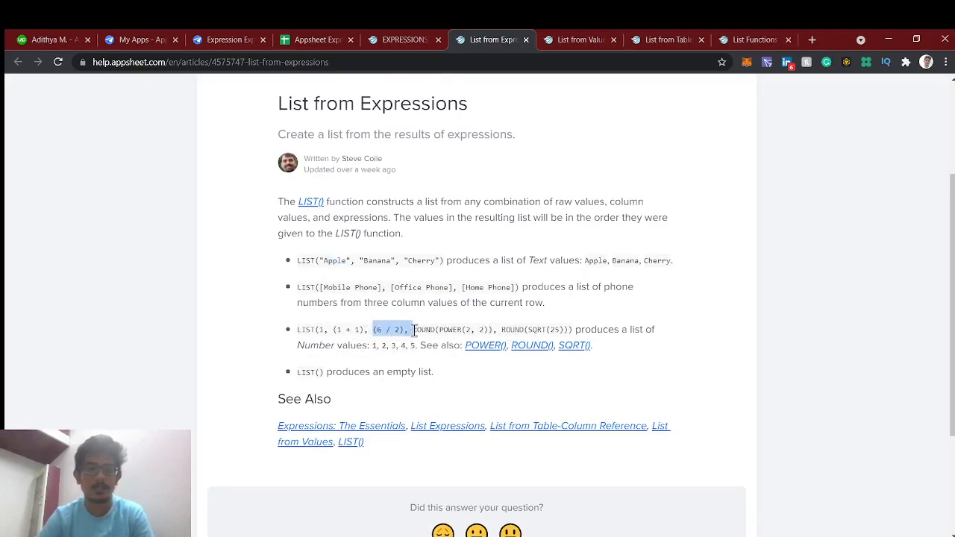
{"action": "scroll", "coordinate": [393, 358], "scroll_direction": "down", "scroll_amount": 1}
{"action": "scroll", "coordinate": [392, 358], "scroll_direction": "up", "scroll_amount": 1}
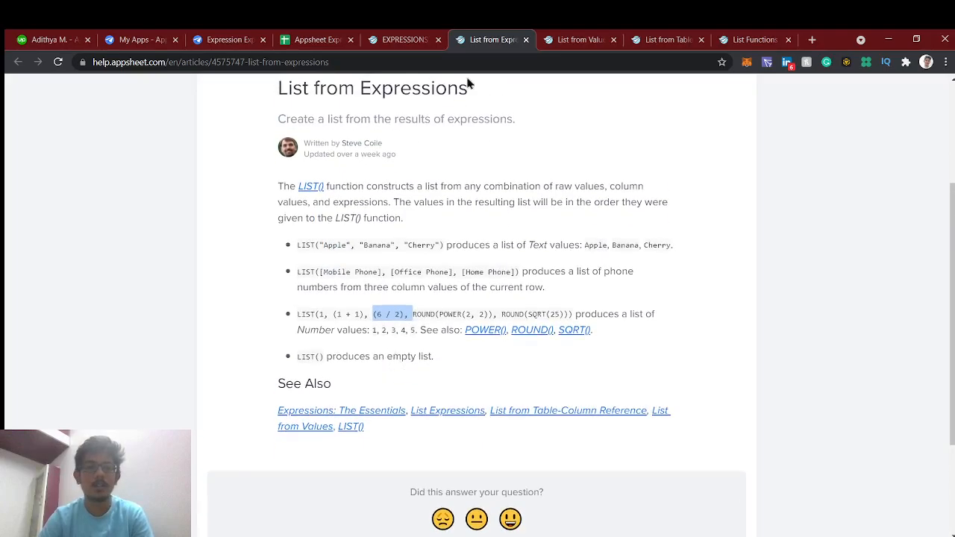
Step: Read the List from Values article and compare its curly-brace {"Apple", "Banana", "Cherry"} syntax with the LIST() function example
{"action": "left_click", "coordinate": [568, 37]}
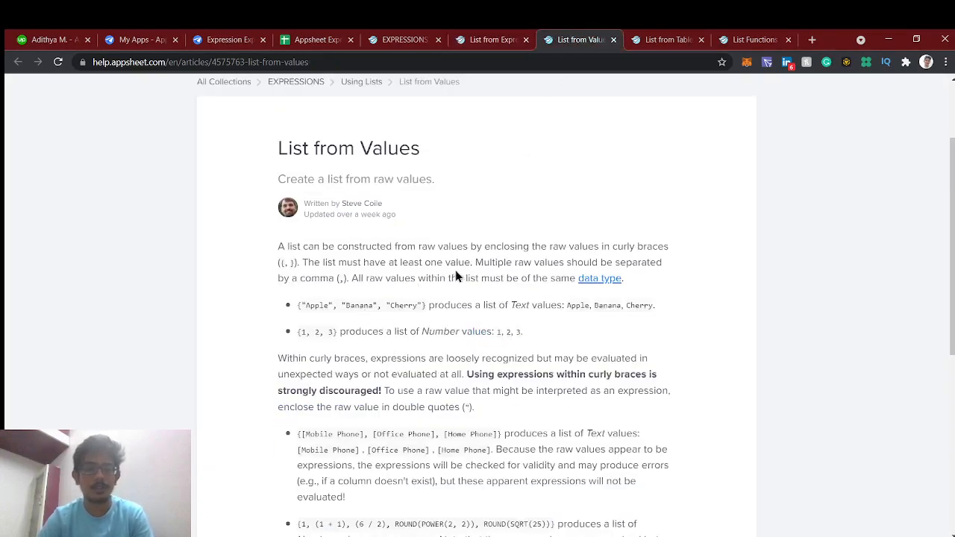
{"action": "left_click_drag", "start_coordinate": [298, 308], "coordinate": [304, 311]}
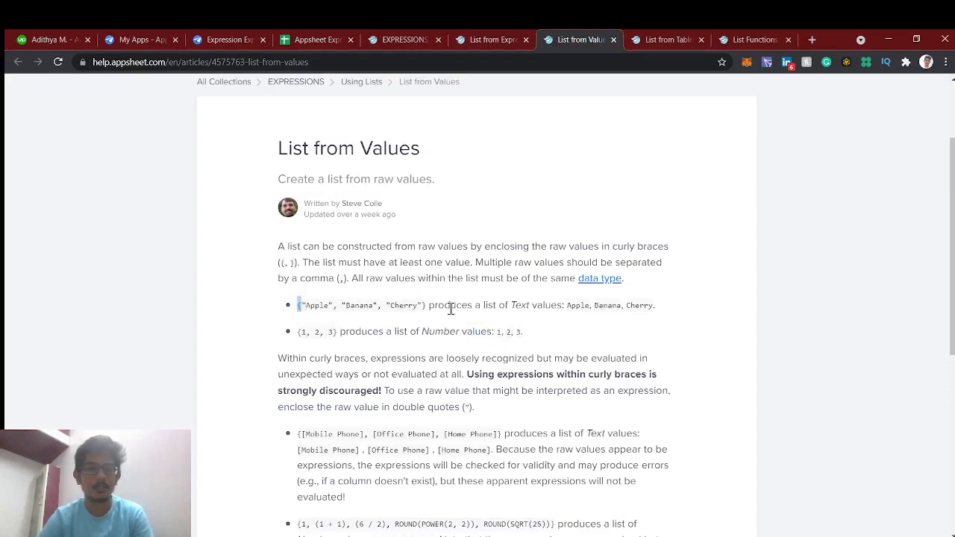
{"action": "left_click_drag", "start_coordinate": [430, 307], "coordinate": [297, 307]}
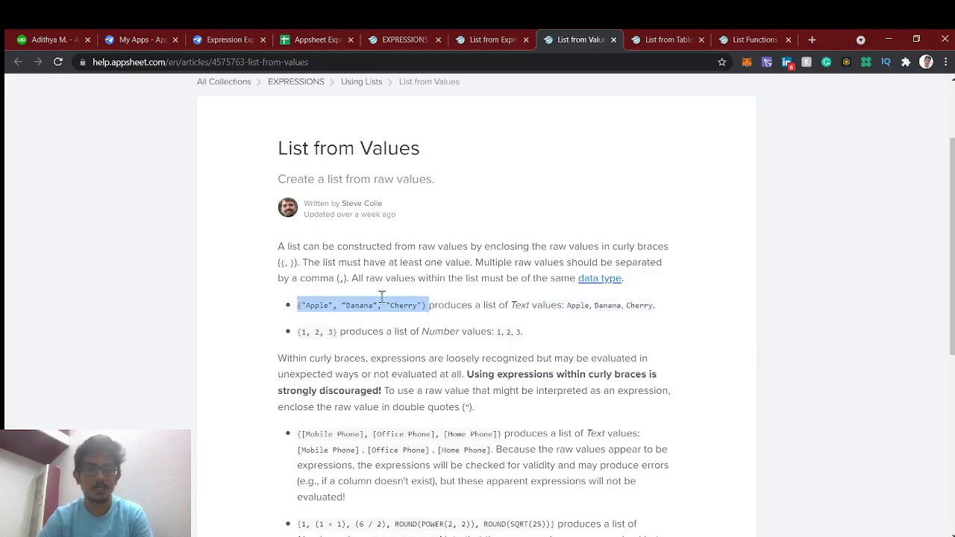
{"action": "left_click", "coordinate": [504, 38]}
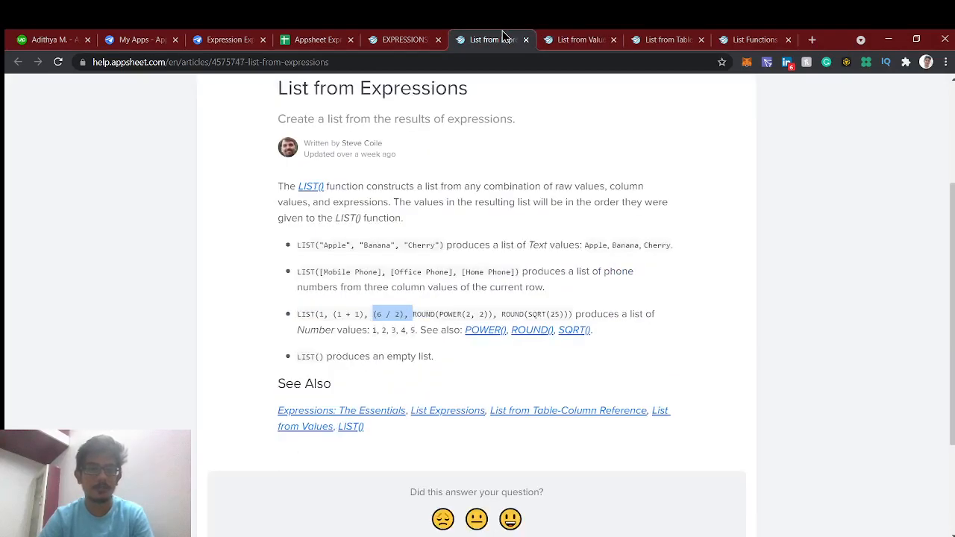
{"action": "left_click", "coordinate": [319, 249]}
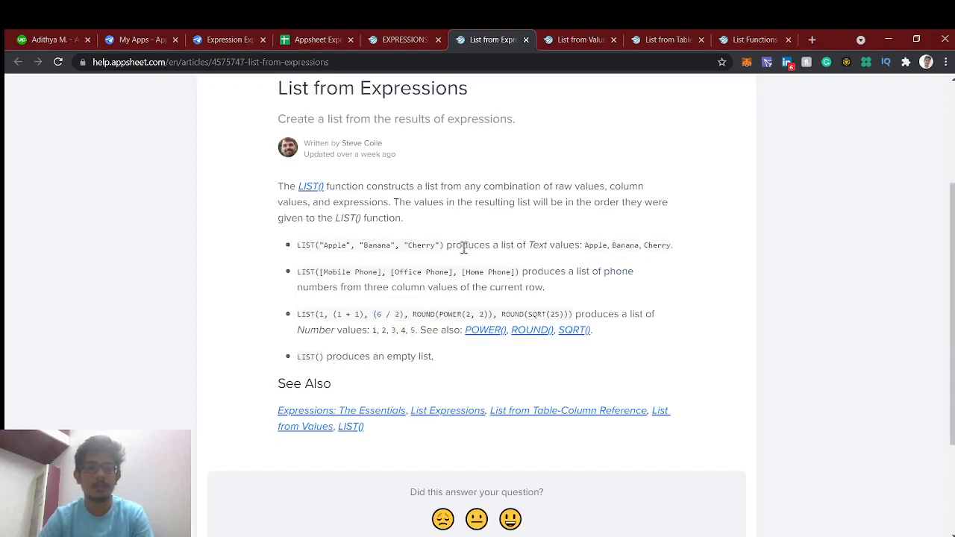
{"action": "left_click", "coordinate": [570, 39]}
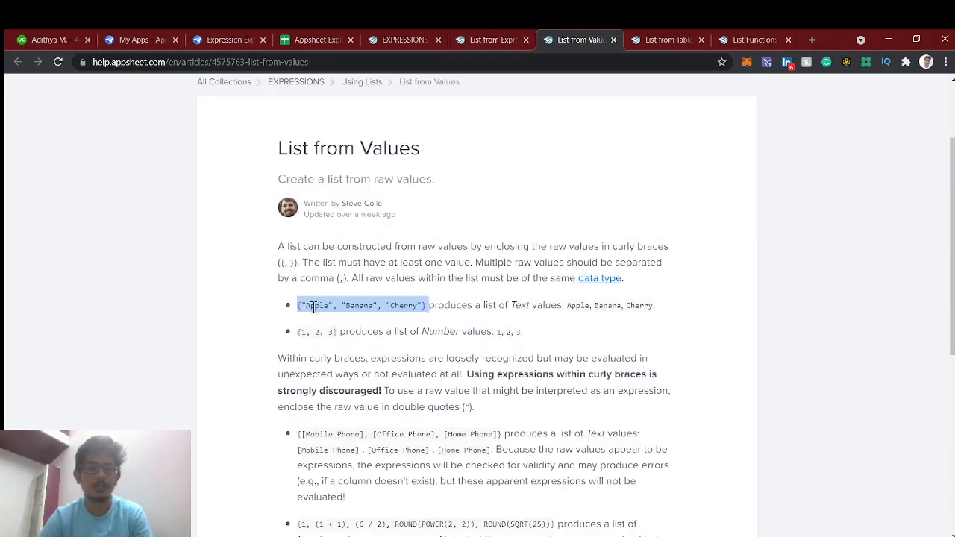
{"action": "left_click", "coordinate": [316, 306]}
{"action": "scroll", "coordinate": [359, 350], "scroll_direction": "down", "scroll_amount": 3}
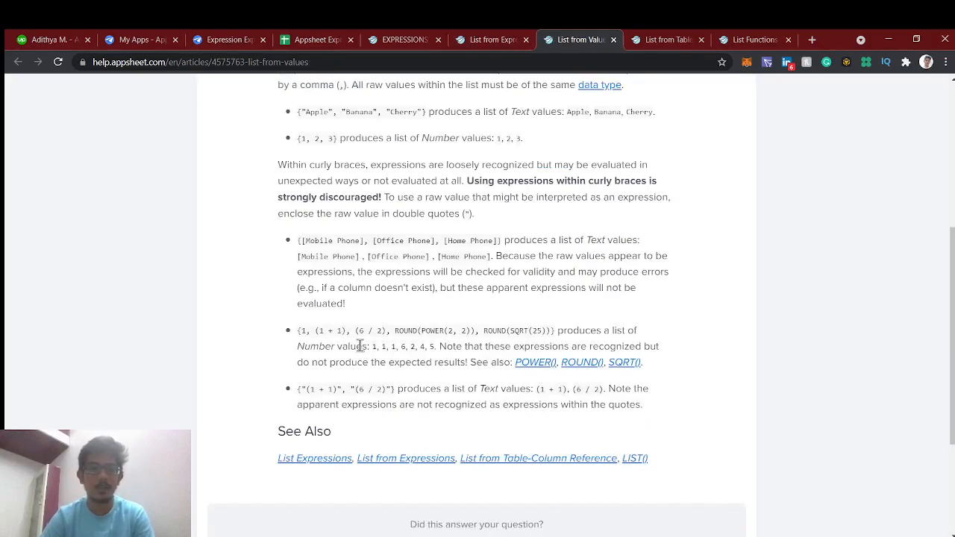
{"action": "scroll", "coordinate": [589, 142], "scroll_direction": "up", "scroll_amount": 1}
Step: Open the List from Table-Column Reference article and examine the SPLIT(Employees[Vacation Dates], ",") example
{"action": "left_click", "coordinate": [656, 39]}
{"action": "scroll", "coordinate": [489, 302], "scroll_direction": "down", "scroll_amount": 3}
{"action": "scroll", "coordinate": [487, 299], "scroll_direction": "up", "scroll_amount": 1}
{"action": "left_click_drag", "start_coordinate": [297, 394], "coordinate": [461, 388]}
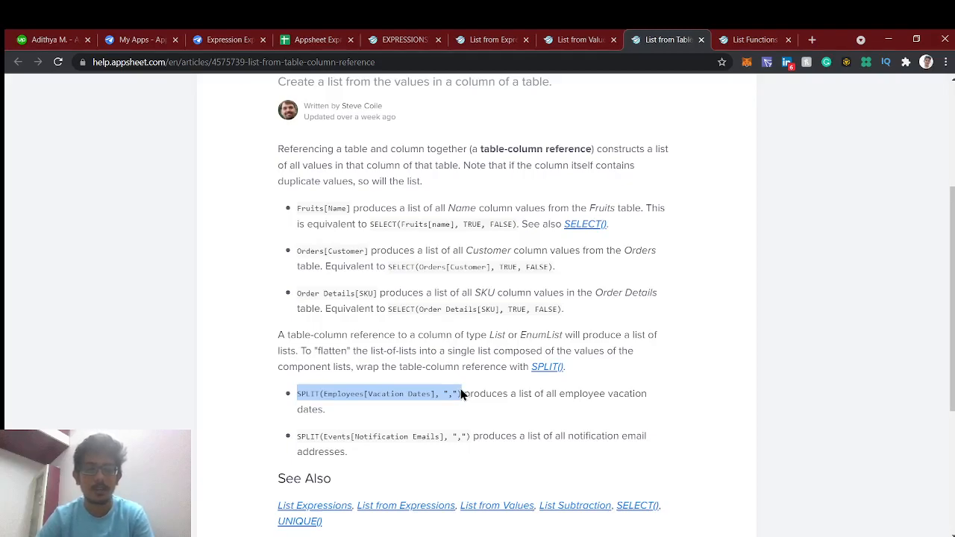
{"action": "left_click_drag", "start_coordinate": [460, 393], "coordinate": [426, 396]}
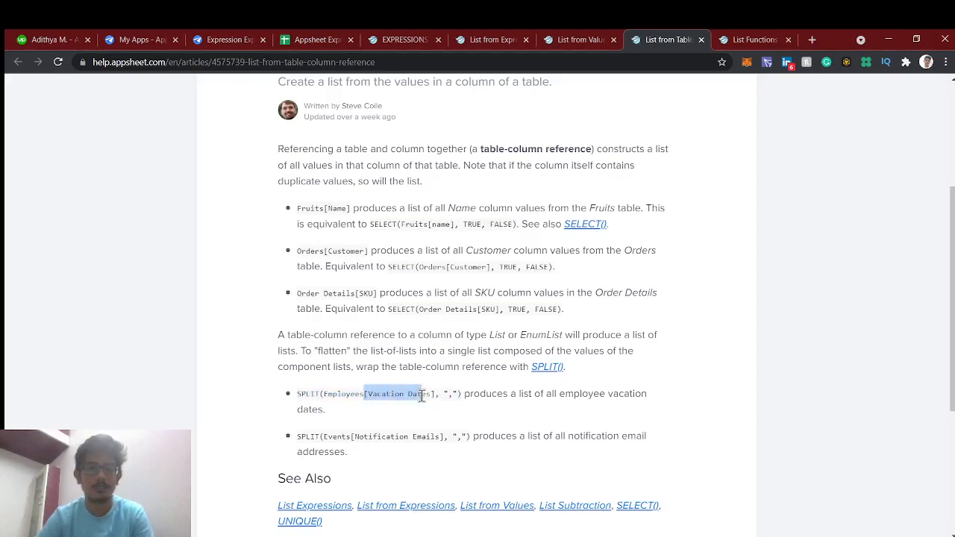
Step: Revisit the LIST("Apple", "Banana", "Cherry") example and the List from Values article
{"action": "left_click", "coordinate": [485, 38]}
{"action": "left_click_drag", "start_coordinate": [314, 247], "coordinate": [438, 246]}
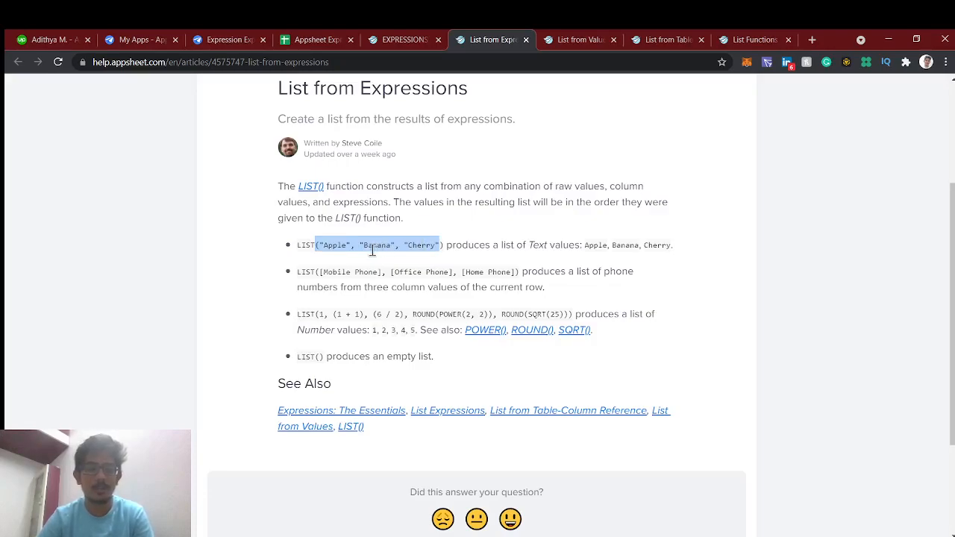
{"action": "left_click", "coordinate": [333, 257]}
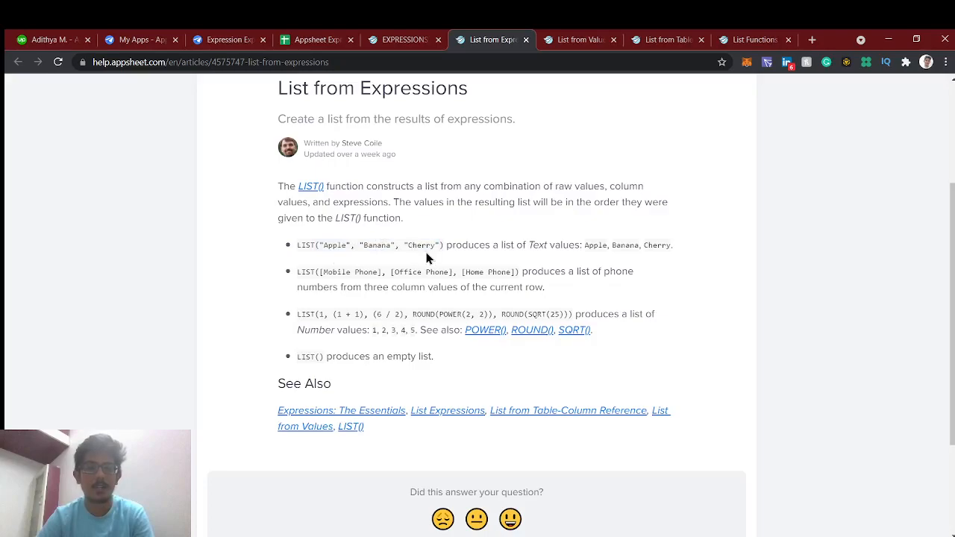
{"action": "left_click", "coordinate": [571, 39]}
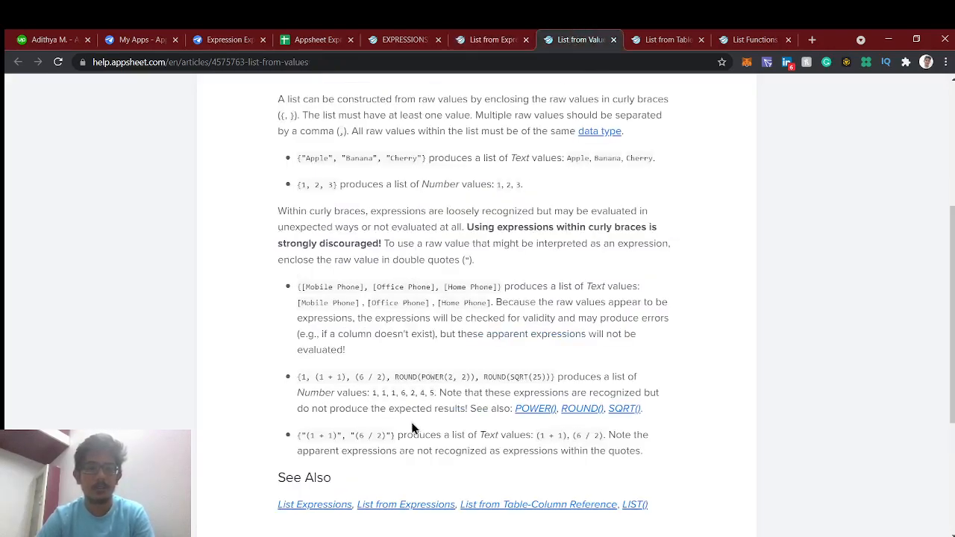
Step: Return to the table-column reference article and inspect the SPLIT() example's column argument and "," delimiter
{"action": "left_click", "coordinate": [661, 38]}
{"action": "left_click", "coordinate": [434, 393]}
{"action": "left_click_drag", "start_coordinate": [435, 393], "coordinate": [339, 405]}
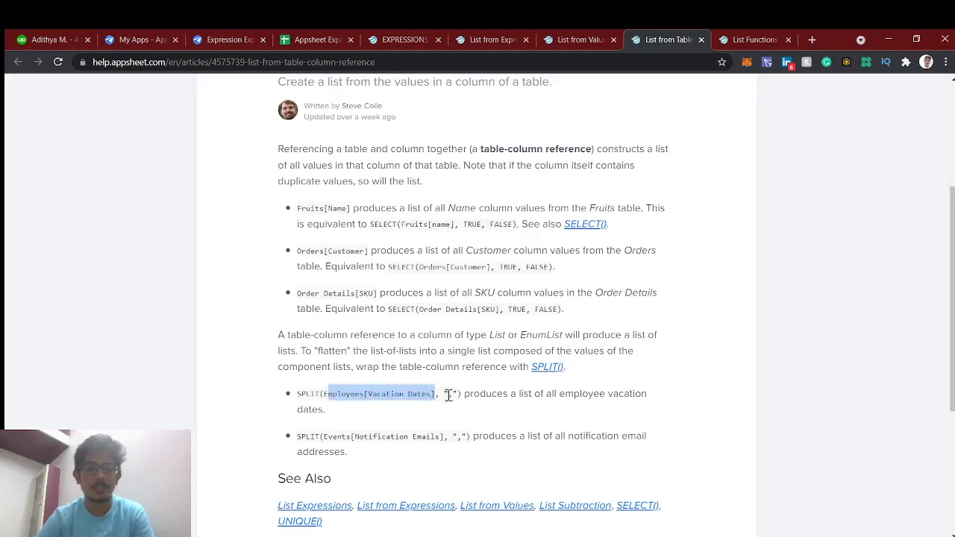
{"action": "left_click_drag", "start_coordinate": [444, 393], "coordinate": [457, 394]}
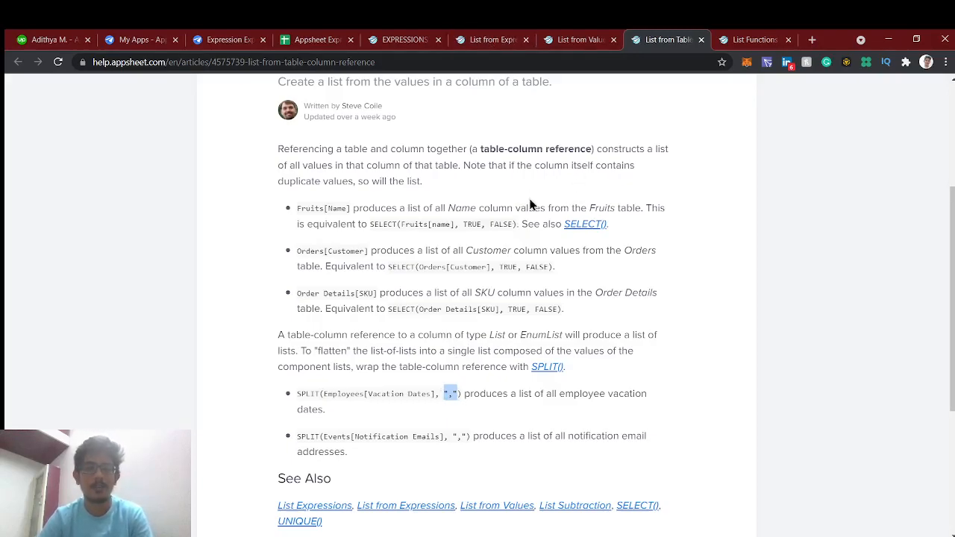
Step: Add a new sheet to the Appsheet Expressions spreadsheet and name it Split Function
{"action": "left_click", "coordinate": [309, 40]}
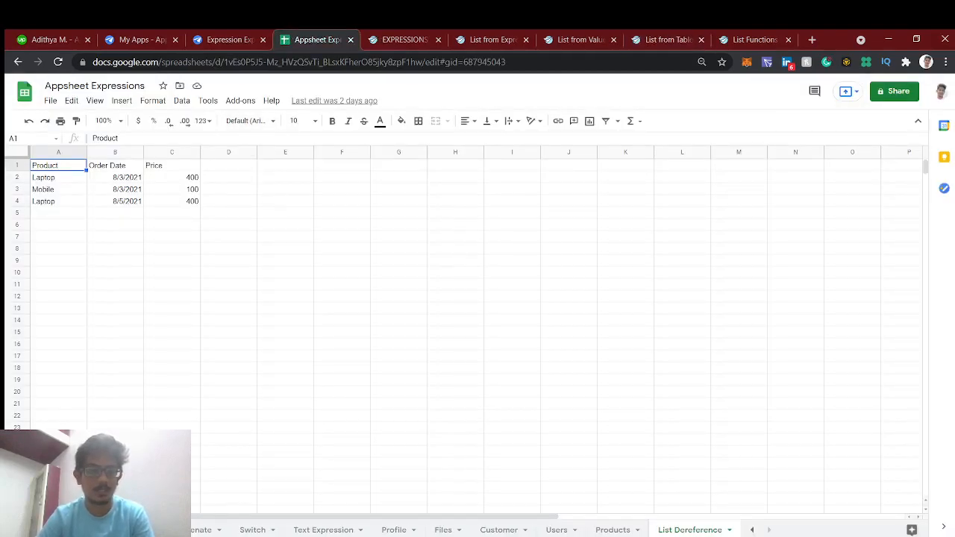
{"action": "left_click", "coordinate": [19, 530]}
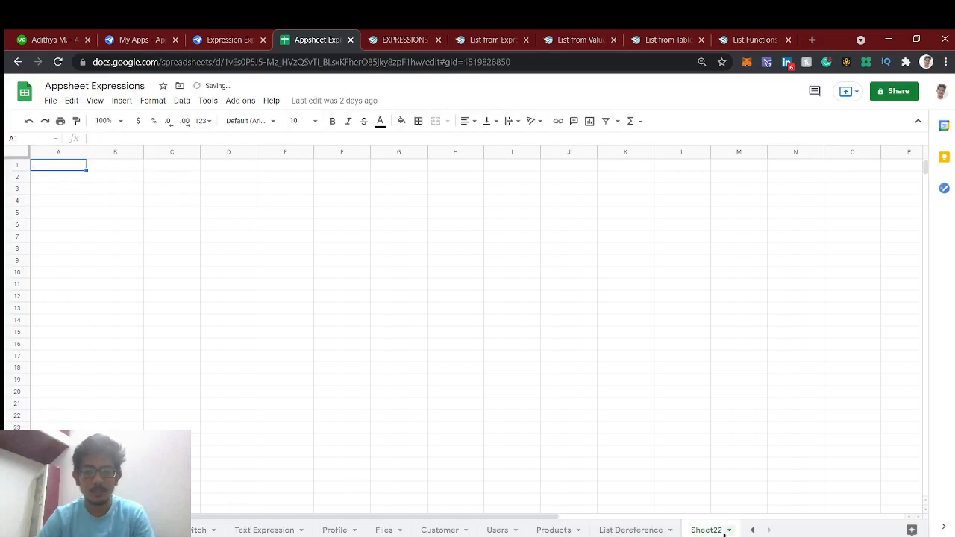
{"action": "double_click", "coordinate": [706, 531]}
{"action": "type", "text": "Spl"}
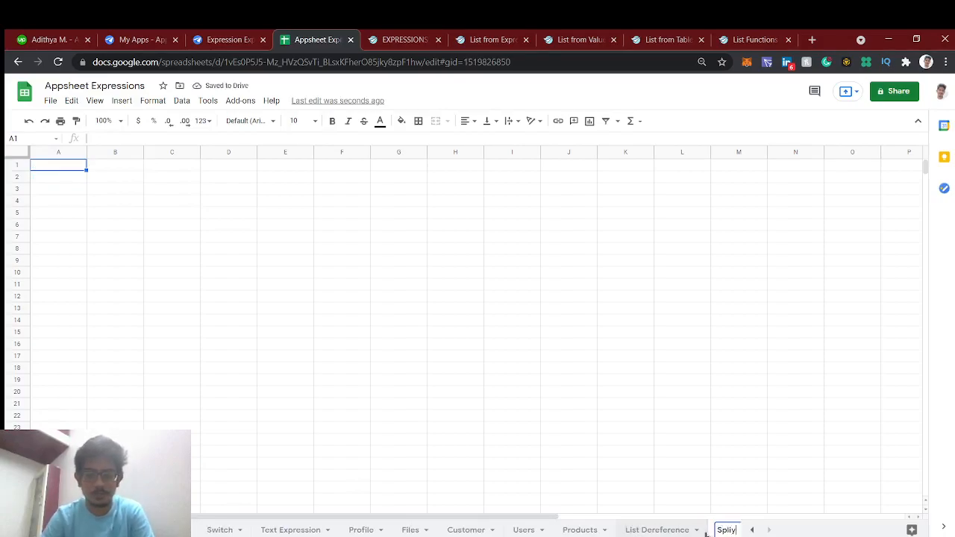
{"action": "type", "text": "it Function"}
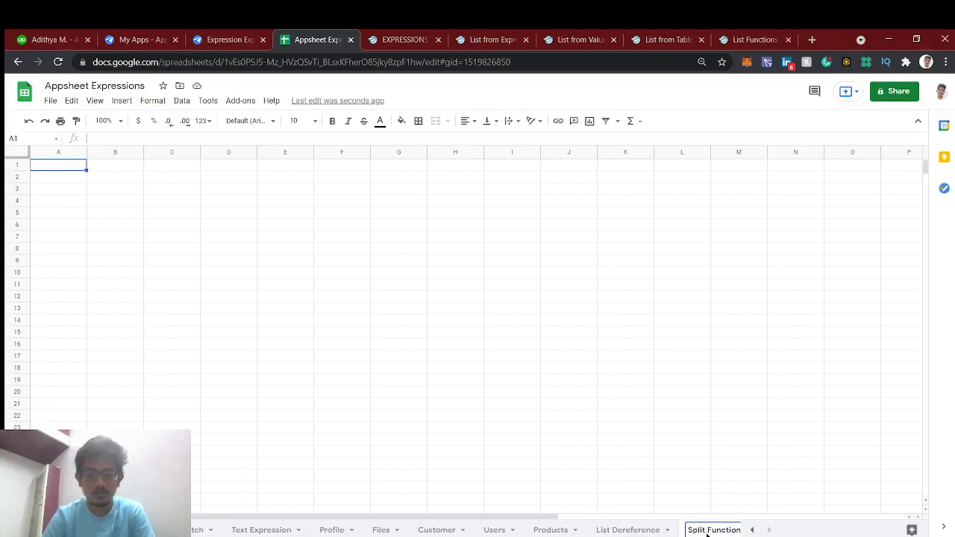
Step: Enter the sample comma-separated list apple,banana,mango in cell B4 of the Split Function sheet
{"action": "key", "text": "Return"}
{"action": "left_click", "coordinate": [132, 199]}
{"action": "double_click", "coordinate": [131, 199]}
{"action": "type", "text": "appl"}
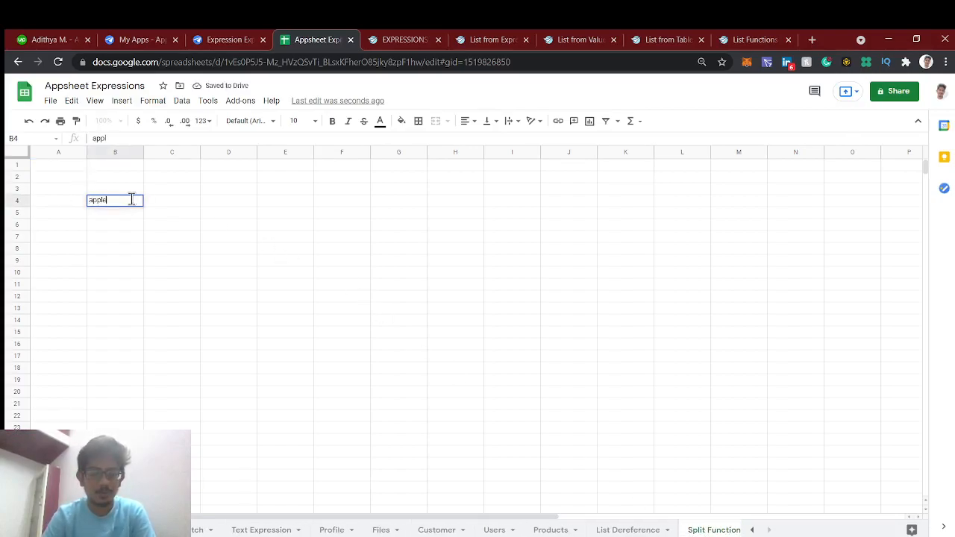
{"action": "type", "text": "e,banan"}
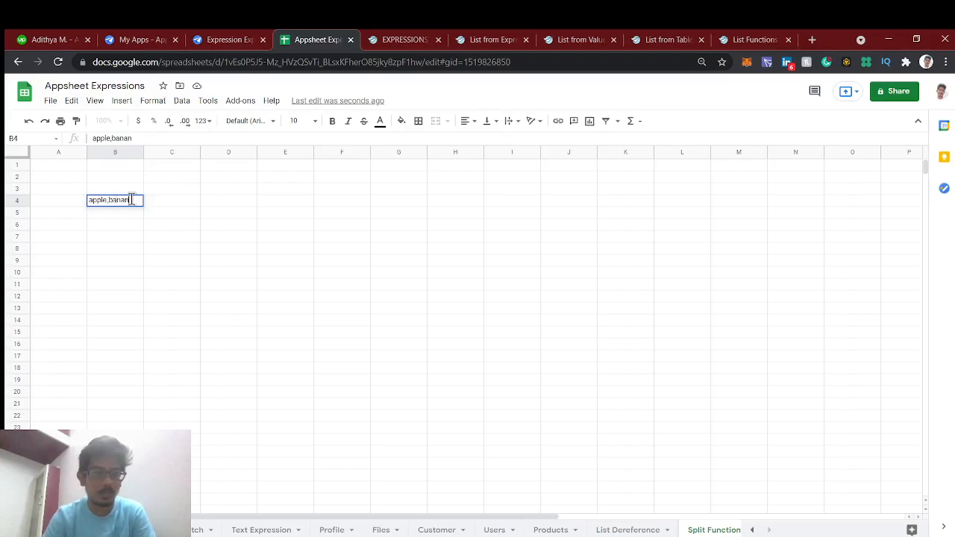
{"action": "type", "text": "a,mange"}
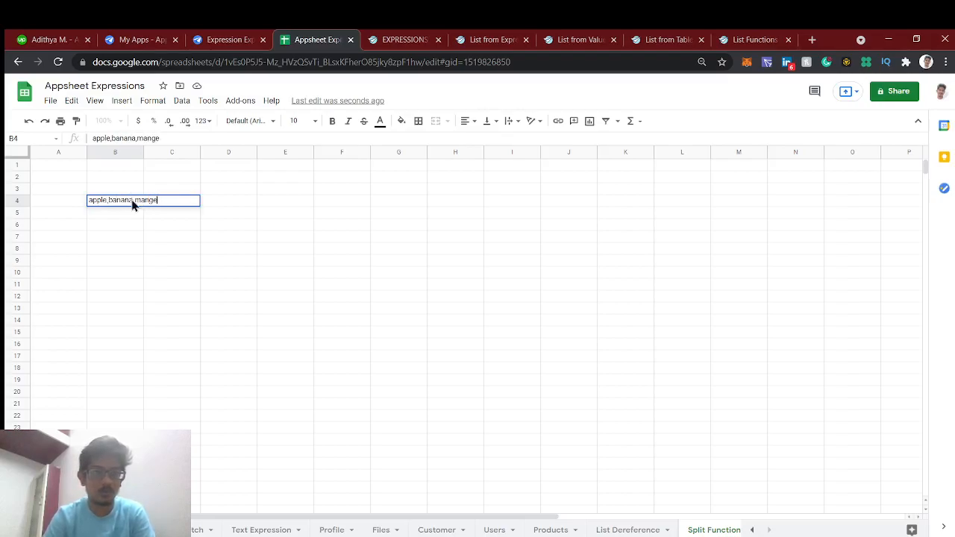
{"action": "key", "text": "Return"}
{"action": "double_click", "coordinate": [132, 200]}
{"action": "key", "text": "BackSpace"}
{"action": "type", "text": "o"}
{"action": "key", "text": "Return"}
Step: Examine the comma-separated items in cell B4 and compare them with the articles on lists from table-column references, expressions and values
{"action": "double_click", "coordinate": [127, 203]}
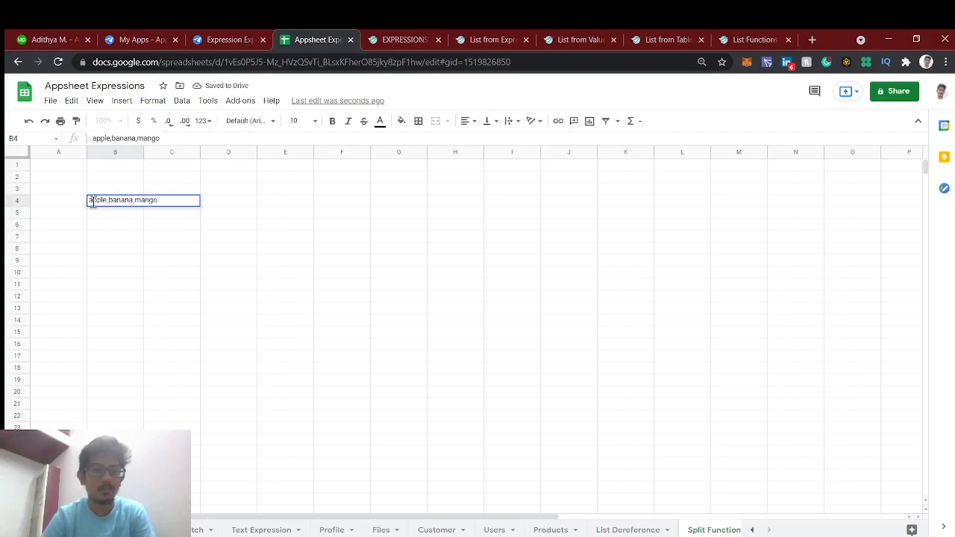
{"action": "left_click_drag", "start_coordinate": [93, 203], "coordinate": [183, 203]}
{"action": "left_click", "coordinate": [183, 204]}
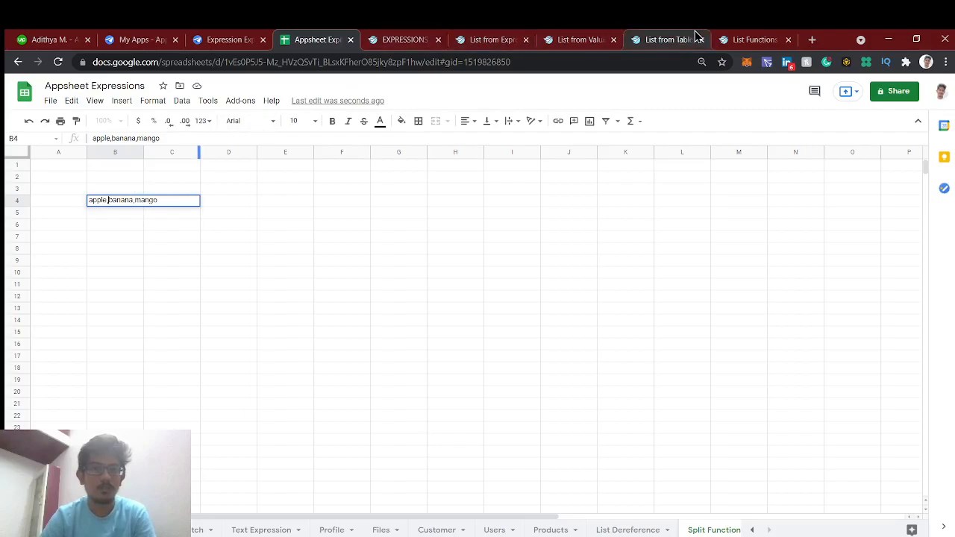
{"action": "left_click", "coordinate": [660, 39]}
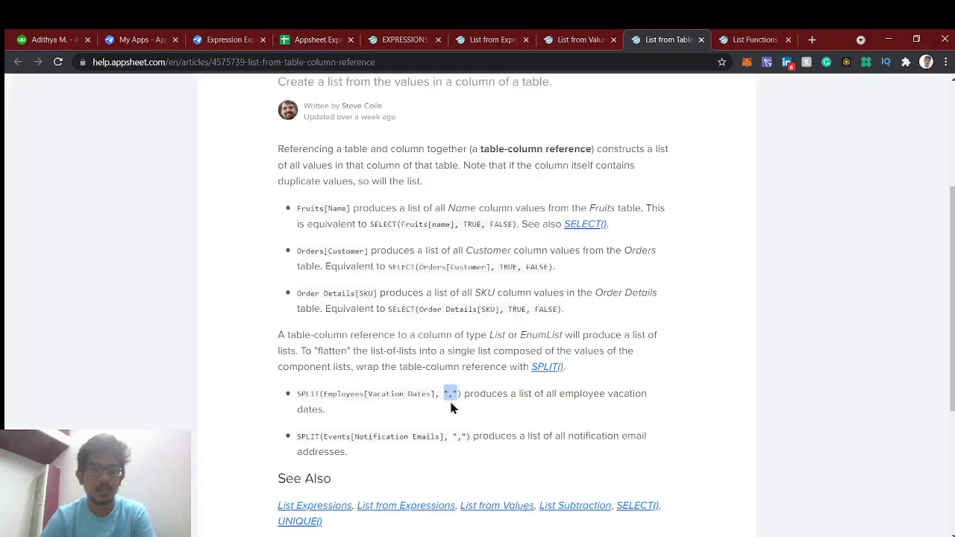
{"action": "left_click", "coordinate": [527, 38]}
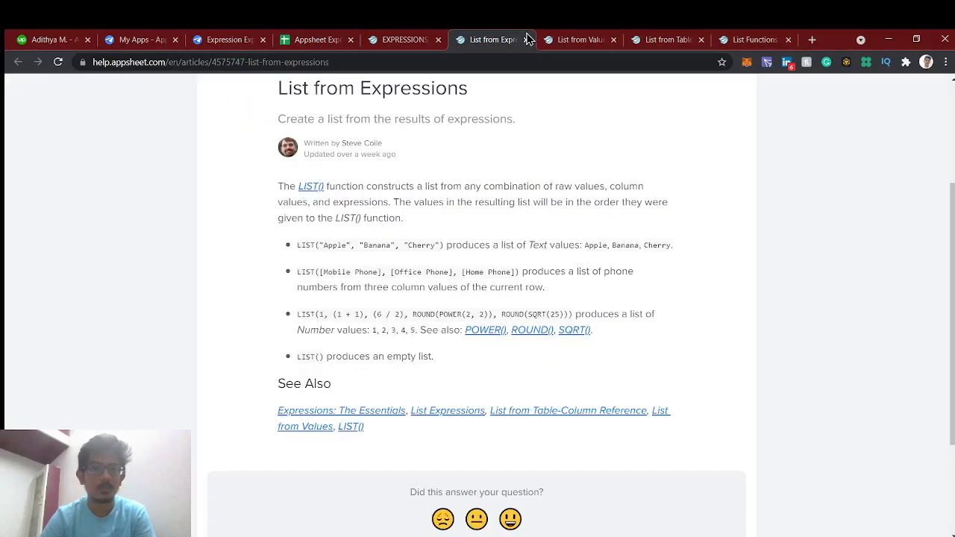
{"action": "left_click", "coordinate": [574, 39]}
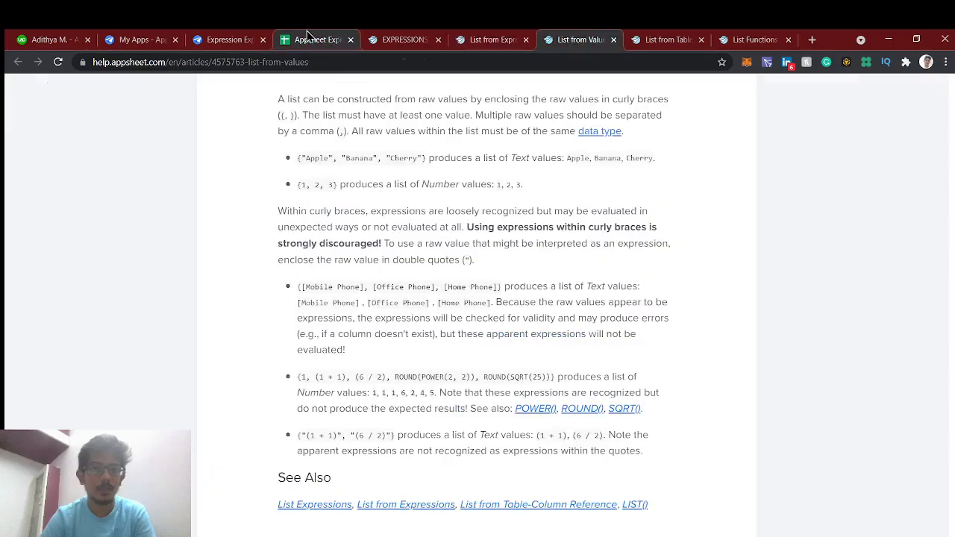
{"action": "left_click", "coordinate": [309, 39]}
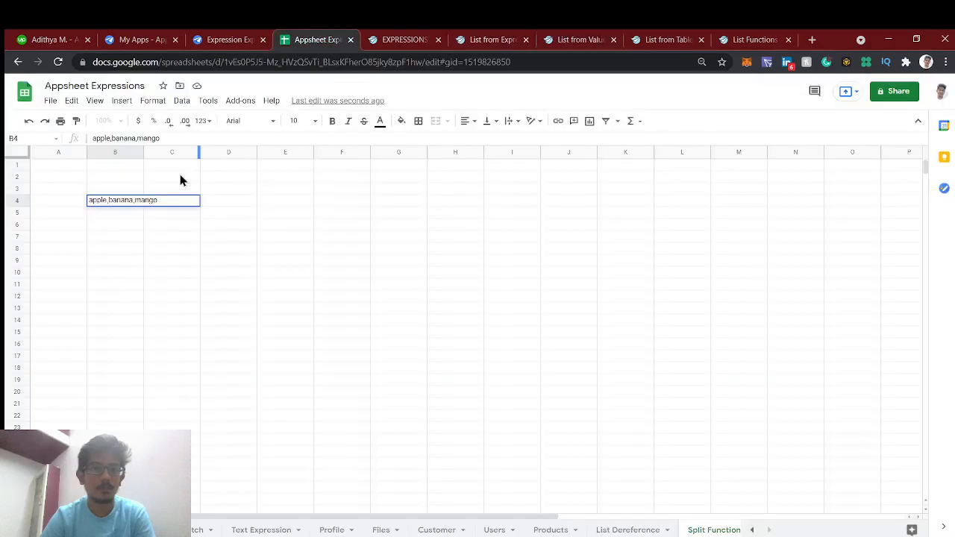
Step: Replace the commas in cell B4 with colons so the sample text reads apple:banana:mango
{"action": "double_click", "coordinate": [119, 200]}
{"action": "left_click", "coordinate": [112, 200]}
{"action": "key", "text": "BackSpace"}
{"action": "type", "text": ":"}
{"action": "key", "text": "BackSpace"}
{"action": "type", "text": ":"}
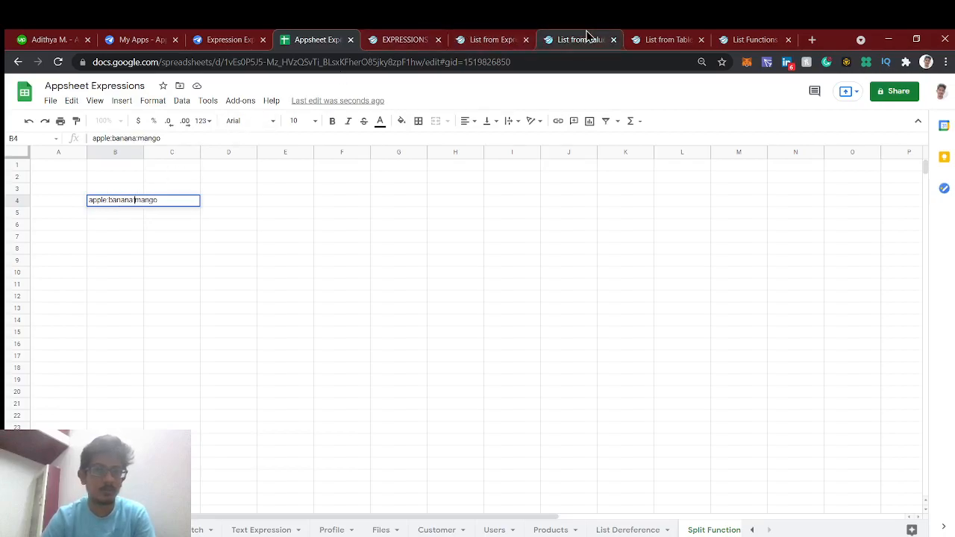
Step: Look through the List from Table-Column Reference and List Functions articles, and return to the sample text in cell B4
{"action": "left_click", "coordinate": [665, 39]}
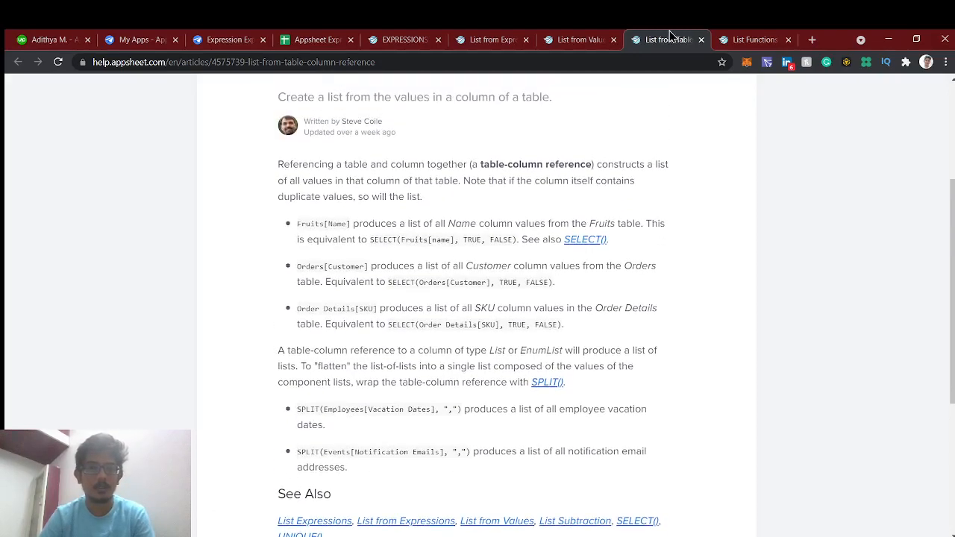
{"action": "left_click", "coordinate": [723, 42]}
{"action": "scroll", "coordinate": [512, 277], "scroll_direction": "down", "scroll_amount": 1}
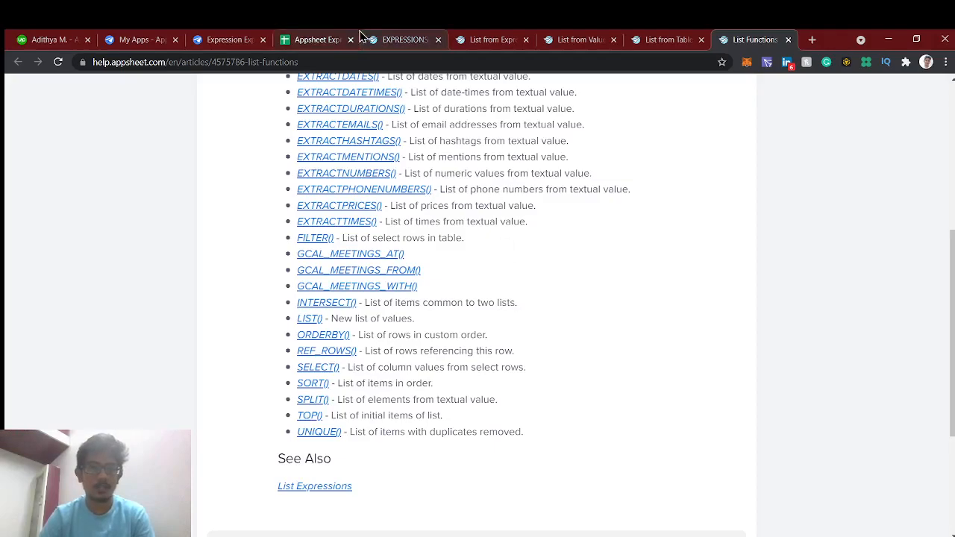
{"action": "left_click", "coordinate": [314, 40]}
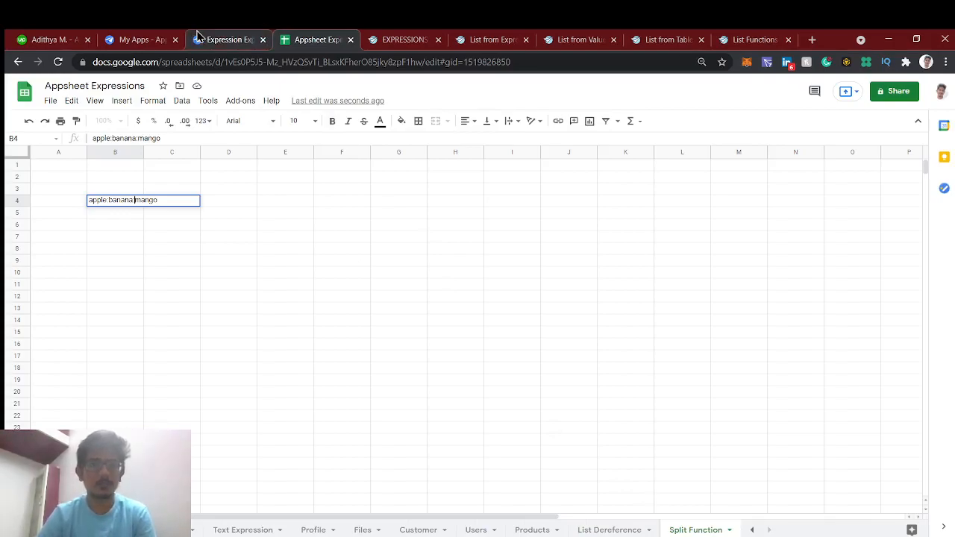
{"action": "left_click", "coordinate": [202, 237]}
{"action": "left_click", "coordinate": [106, 203]}
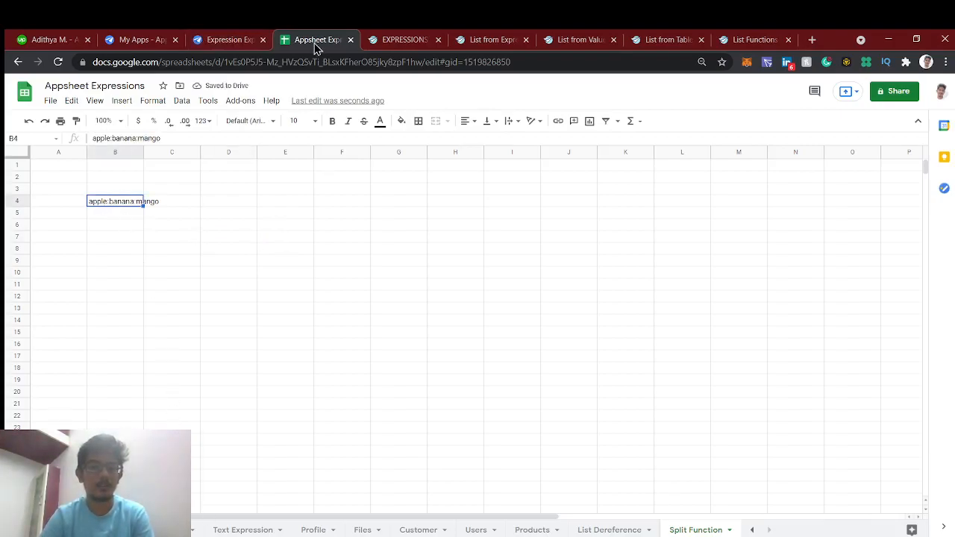
Step: Switch to the AppSheet editor, cancel the open form in the app preview and view the Data tables
{"action": "left_click", "coordinate": [229, 39]}
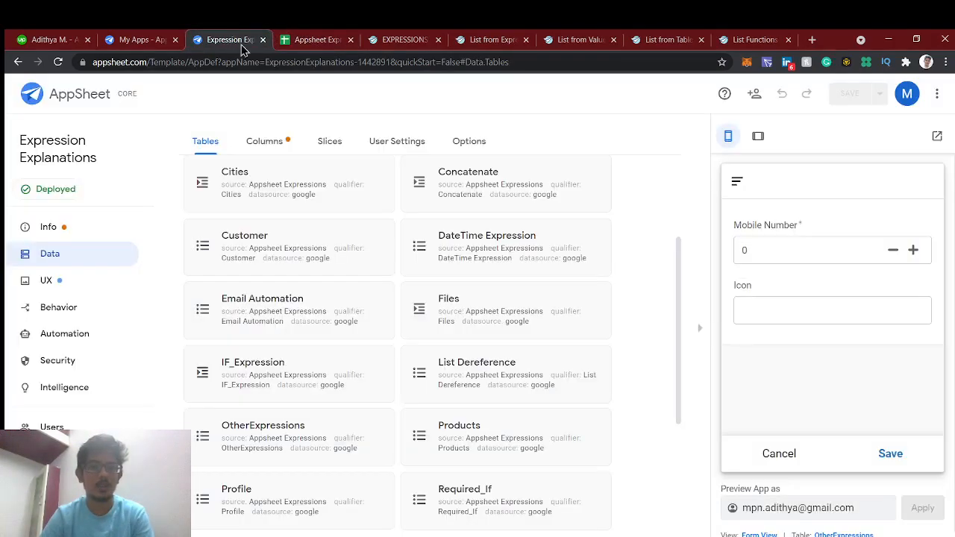
{"action": "left_click", "coordinate": [779, 454]}
{"action": "scroll", "coordinate": [431, 326], "scroll_direction": "up", "scroll_amount": 3}
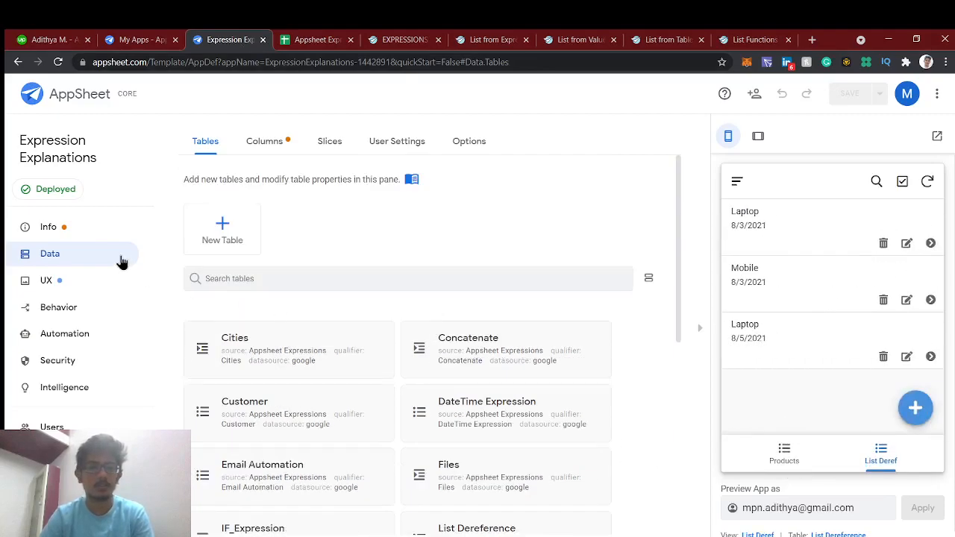
Step: Return to the spreadsheet, clear cell B4 on the Split Function sheet and move the Products sheet directly before it
{"action": "left_click", "coordinate": [311, 39]}
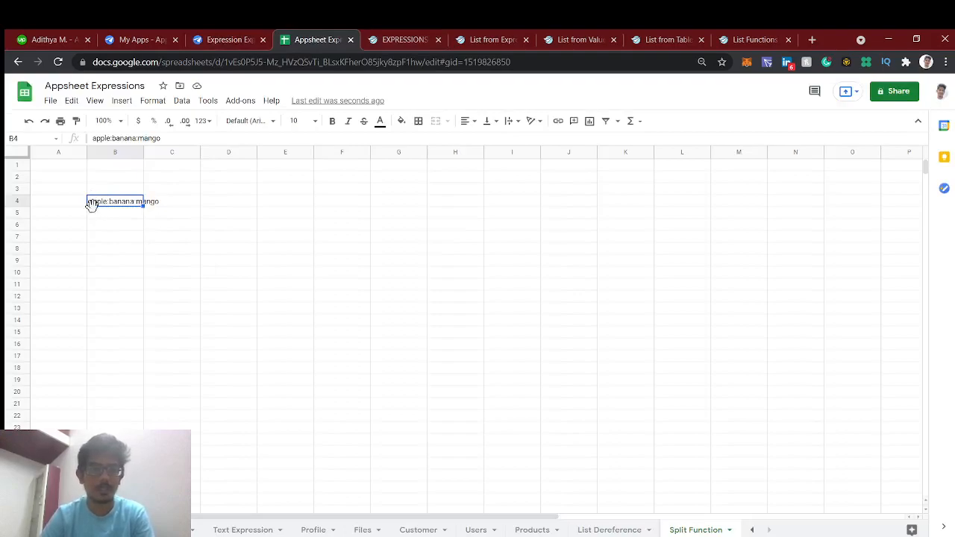
{"action": "key", "text": "Delete"}
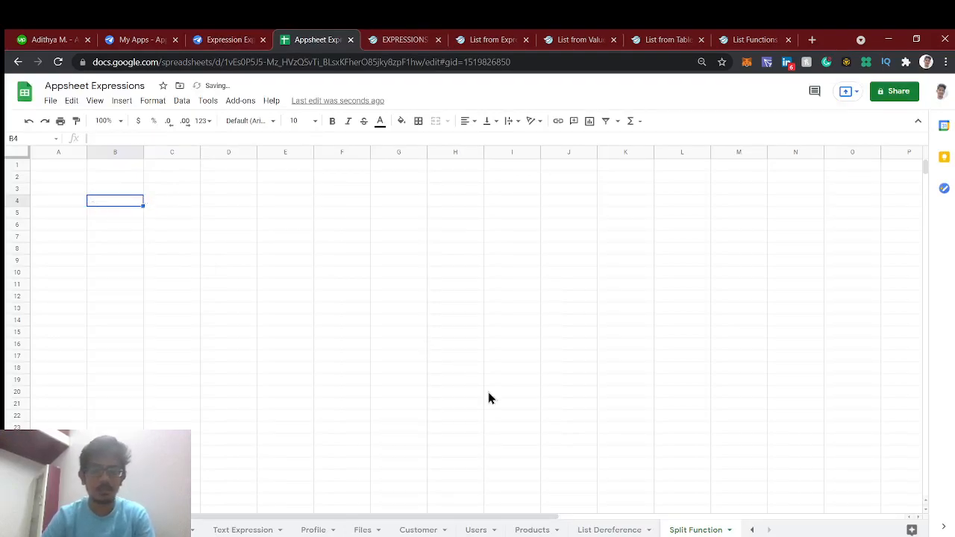
{"action": "left_click", "coordinate": [537, 529]}
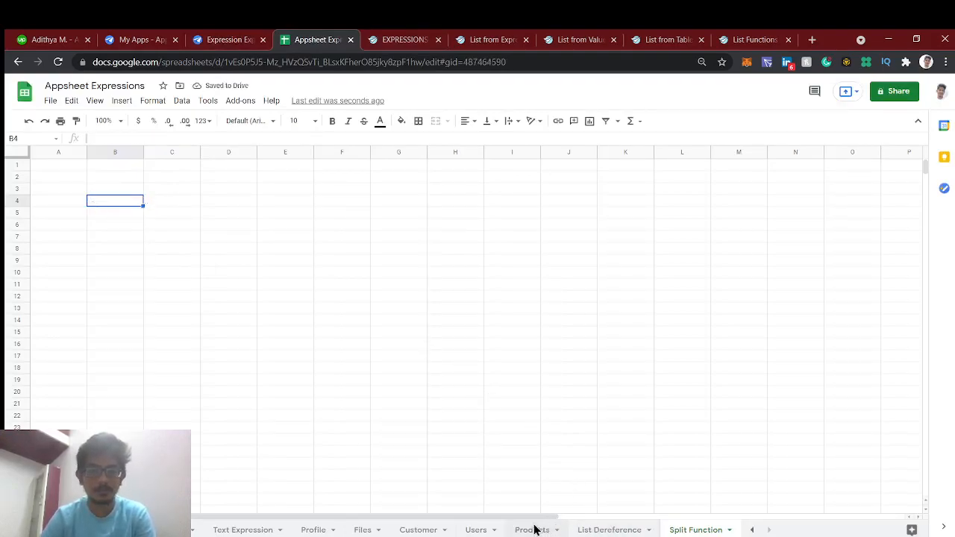
{"action": "left_click_drag", "start_coordinate": [540, 529], "coordinate": [611, 530]}
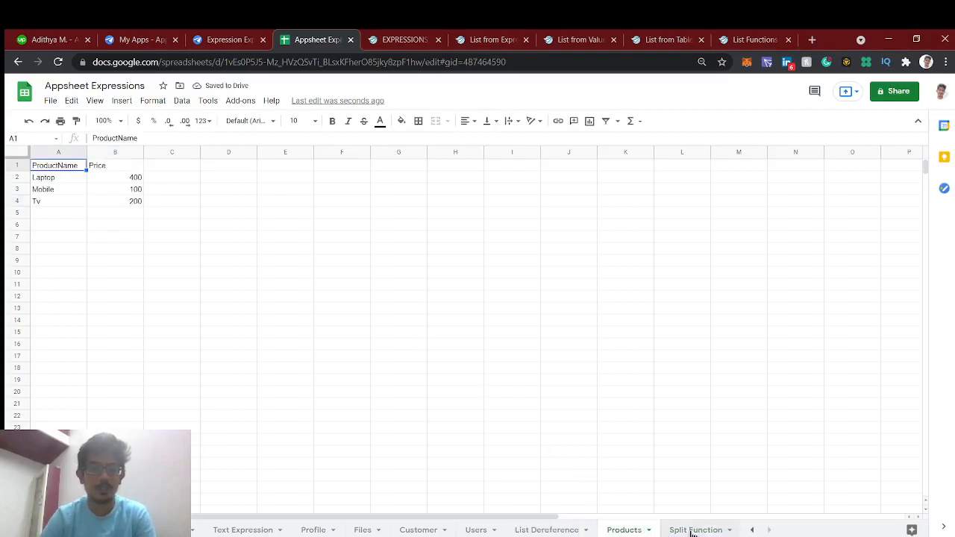
Step: Review the table-column reference examples and the SPLIT() usage in the List from Table-Column Reference article, and return to the spreadsheet
{"action": "left_click", "coordinate": [636, 42]}
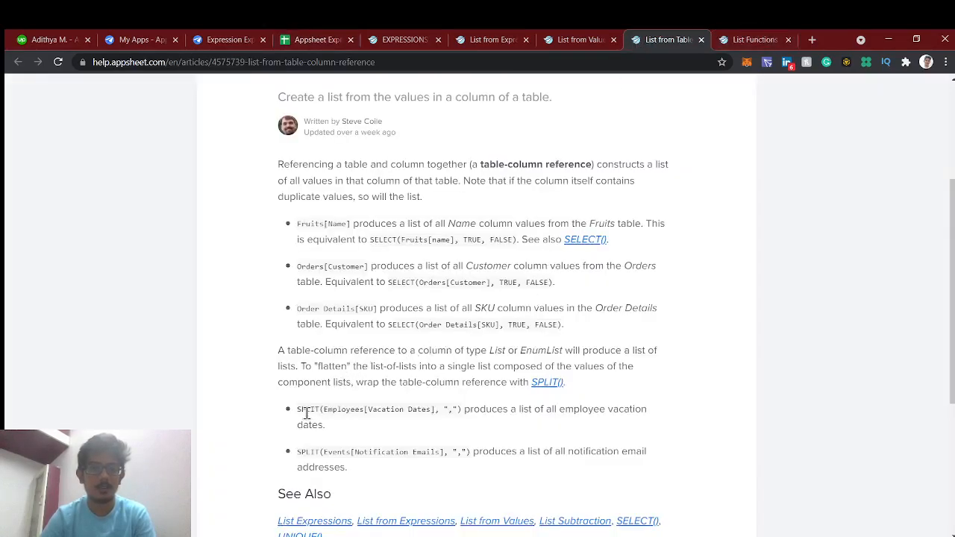
{"action": "scroll", "coordinate": [306, 414], "scroll_direction": "up", "scroll_amount": 3}
{"action": "scroll", "coordinate": [341, 425], "scroll_direction": "down", "scroll_amount": 2}
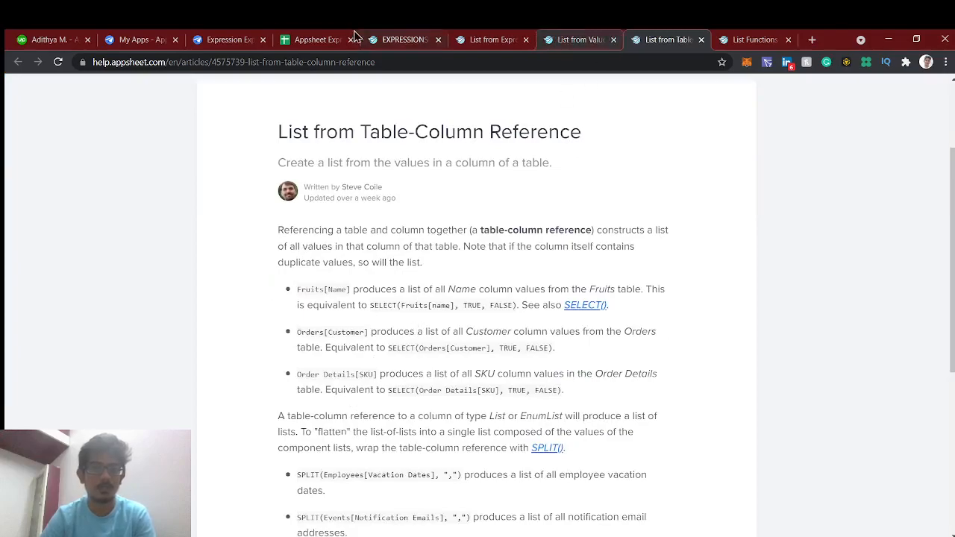
{"action": "left_click", "coordinate": [243, 38]}
{"action": "left_click", "coordinate": [302, 39]}
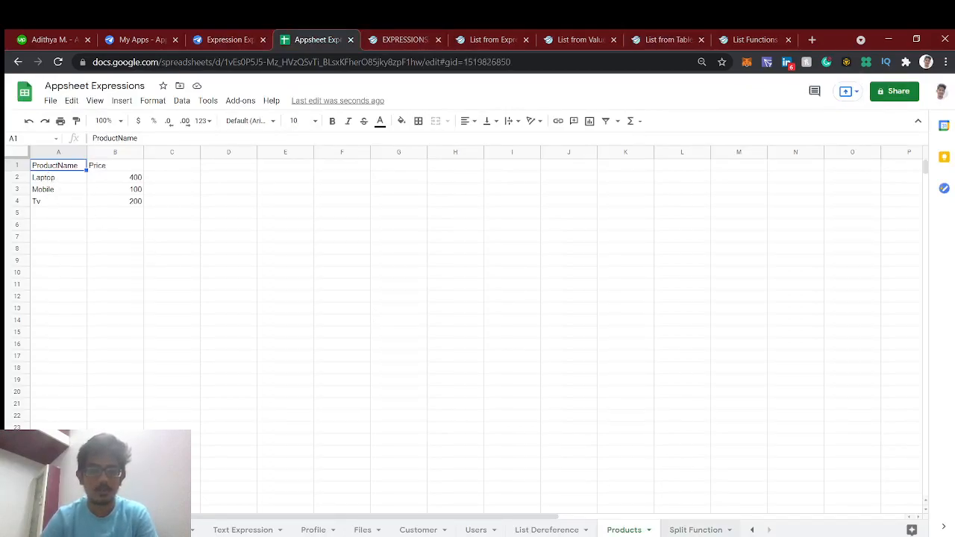
Step: Enter the column header "List of Products" in cell A1 of the Split Function sheet
{"action": "left_click", "coordinate": [696, 530]}
{"action": "type", "text": "List of"}
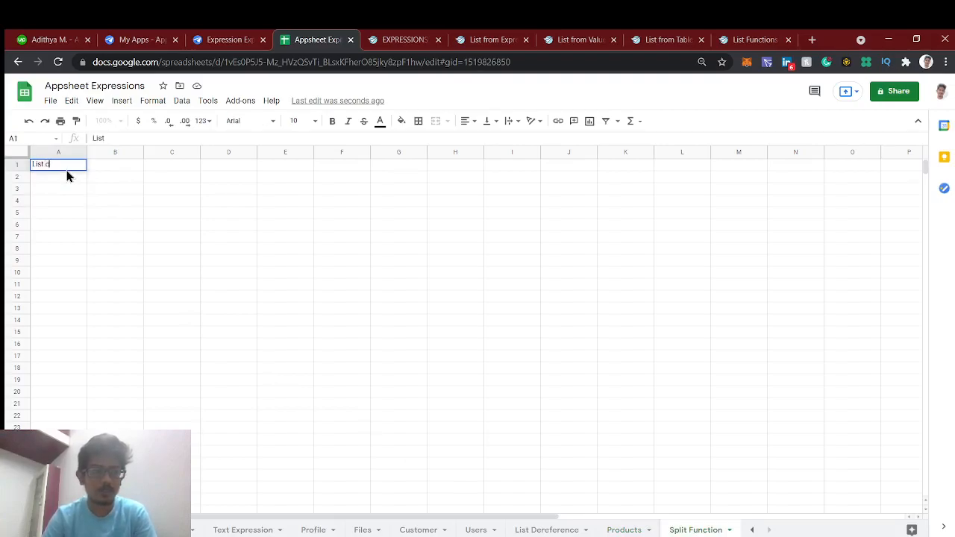
{"action": "type", "text": " Products"}
{"action": "key", "text": "Return"}
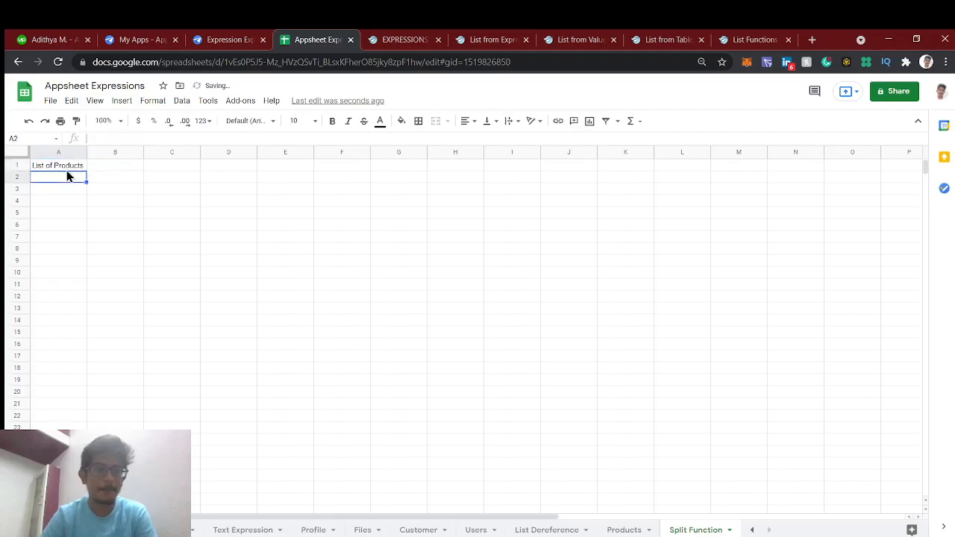
Step: Check the columns of the Products sheet and add the header "Multiple Products" in cell B1 of the Split Function sheet
{"action": "left_click", "coordinate": [624, 530]}
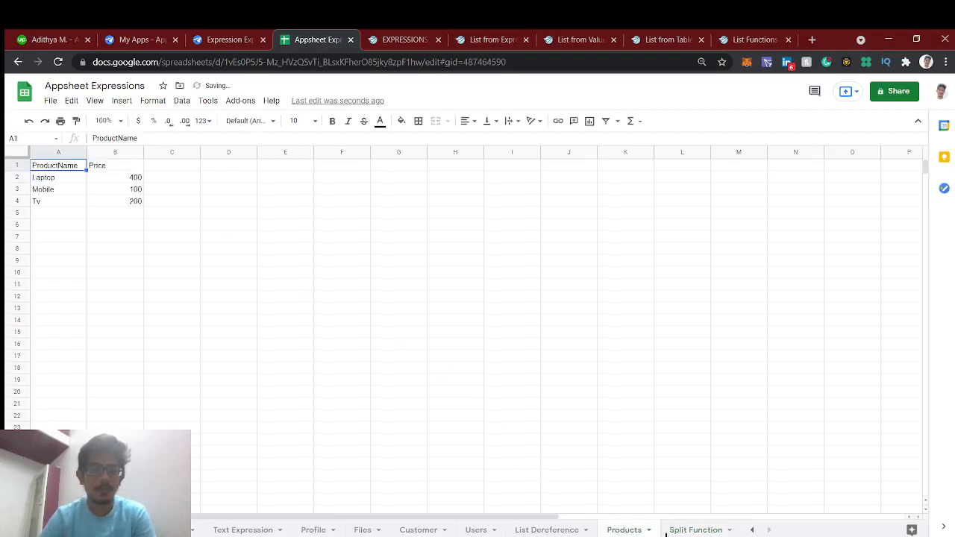
{"action": "left_click", "coordinate": [701, 531]}
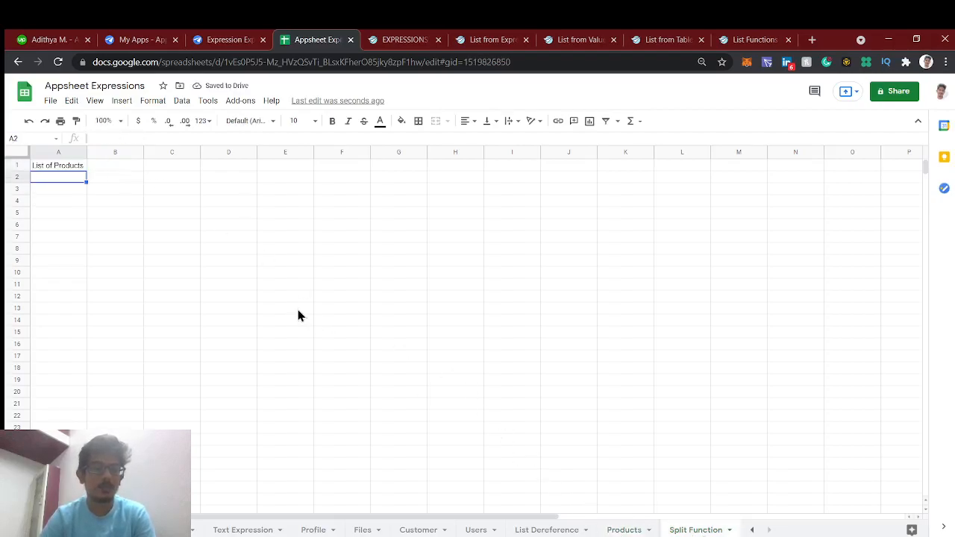
{"action": "left_click", "coordinate": [104, 170]}
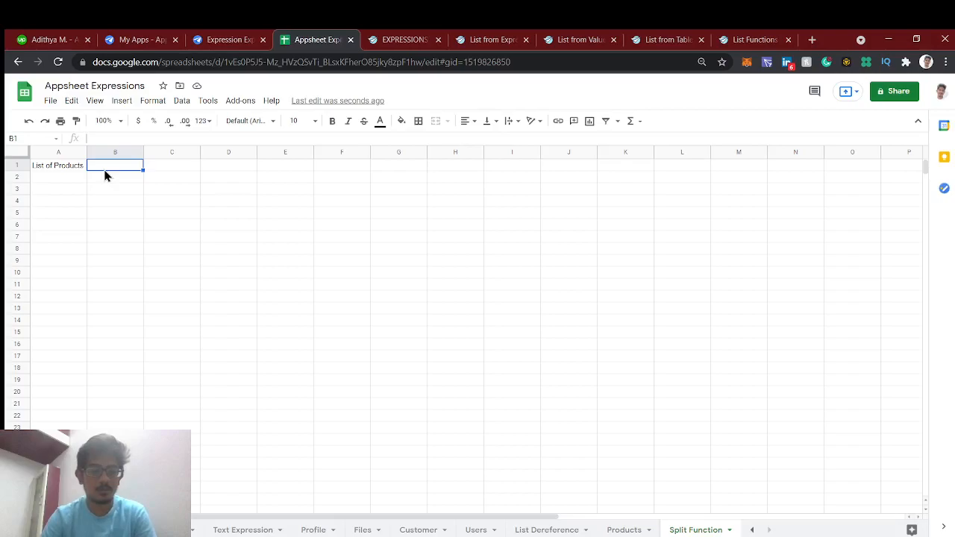
{"action": "type", "text": "Ar"}
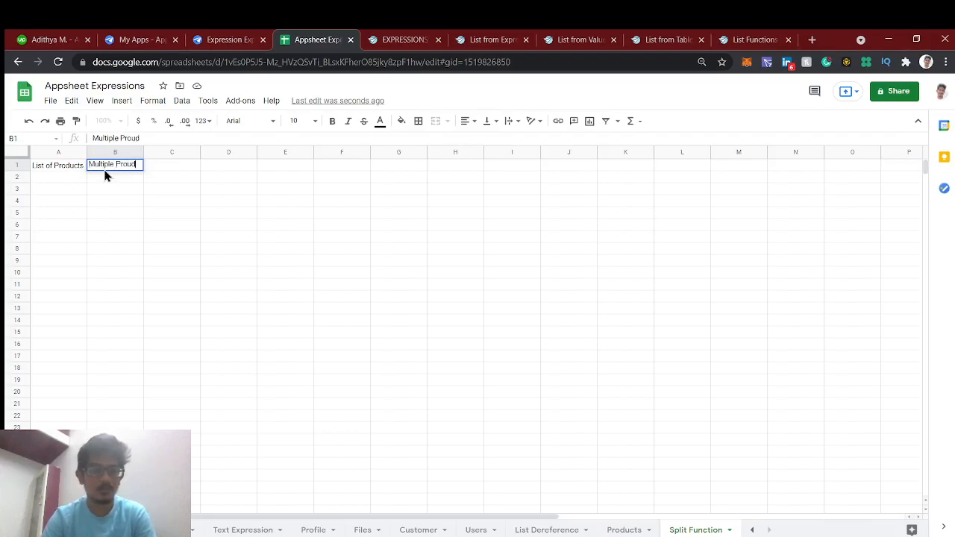
{"action": "type", "text": "ucts"}
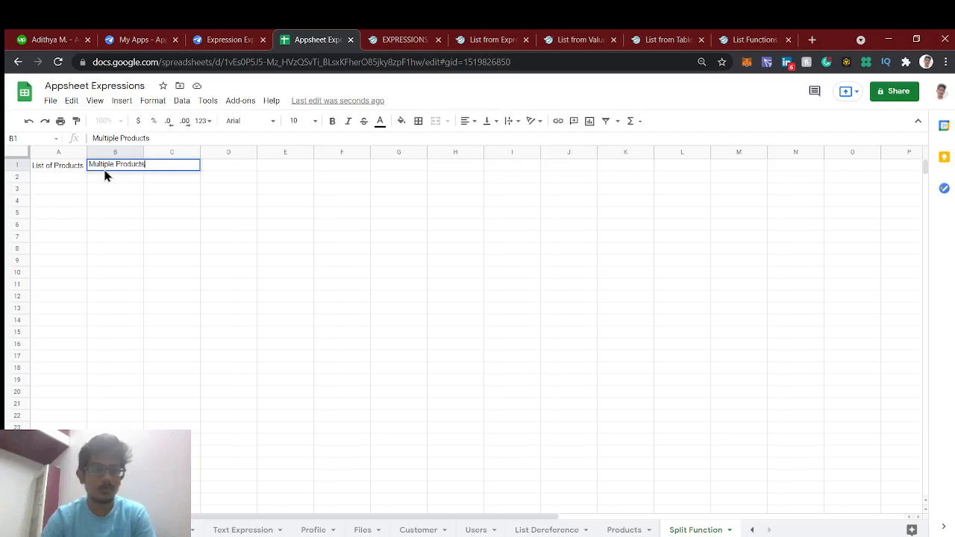
{"action": "key", "text": "Return"}
Step: Add the headers "Top Product" in cell C1 and "Last product" in cell D1
{"action": "double_click", "coordinate": [174, 166]}
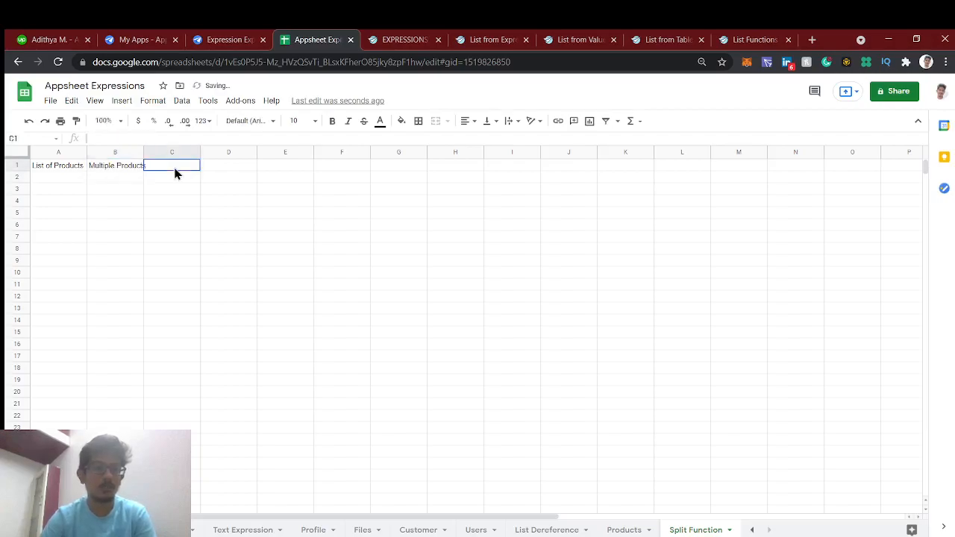
{"action": "type", "text": "Top"}
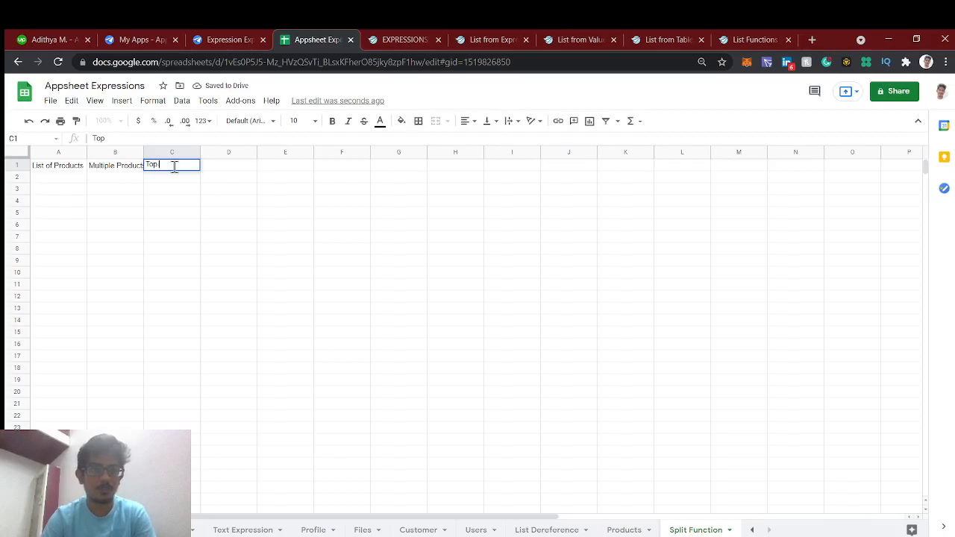
{"action": "type", "text": " Product"}
{"action": "key", "text": "Tab"}
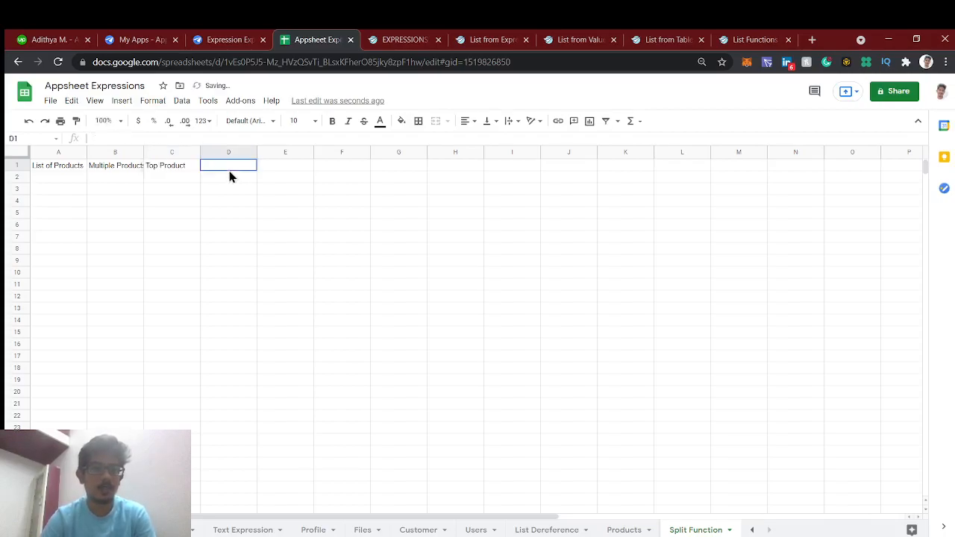
{"action": "type", "text": "Last product"}
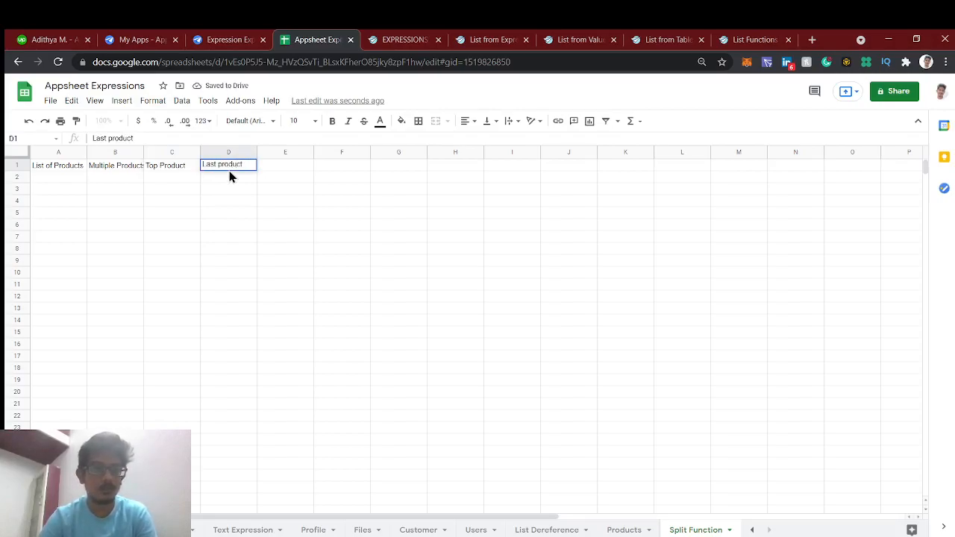
{"action": "left_click", "coordinate": [173, 179]}
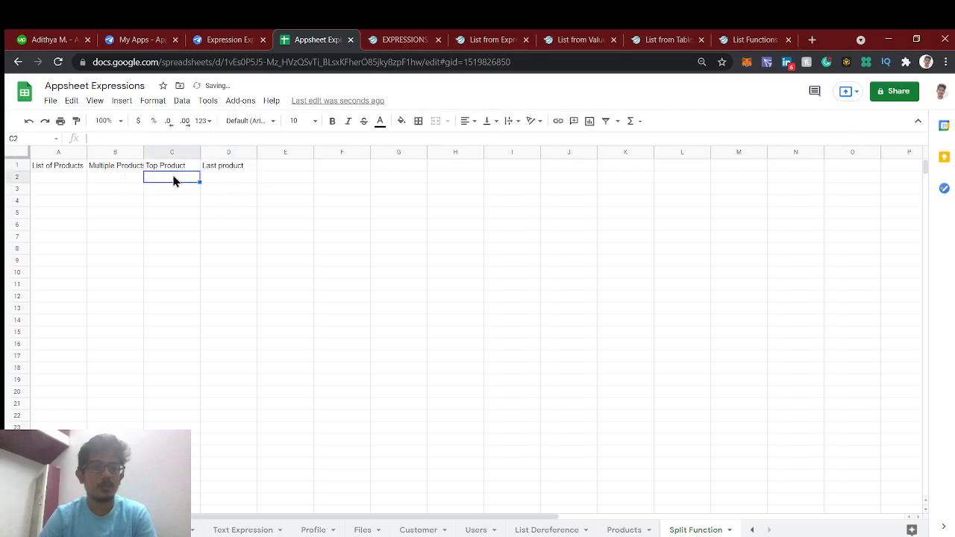
{"action": "left_click", "coordinate": [61, 168]}
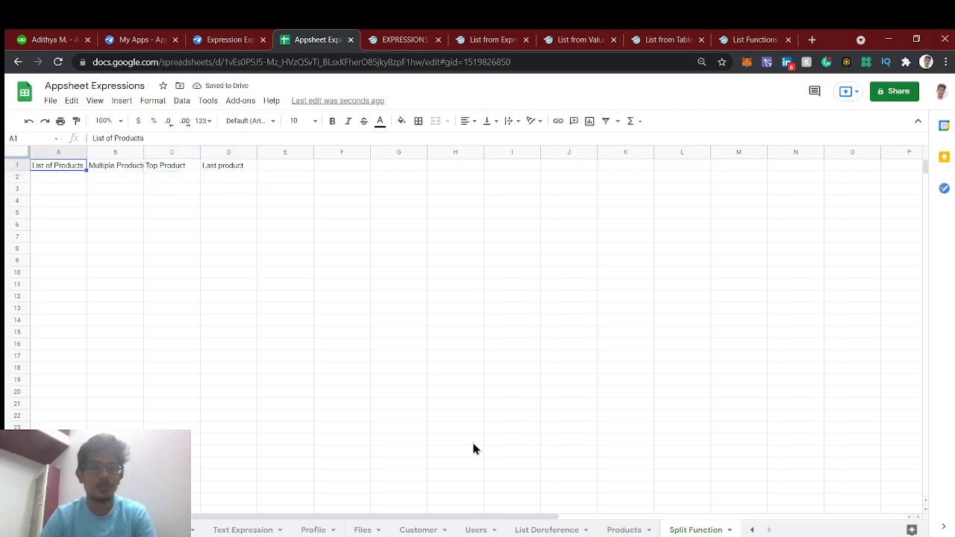
{"action": "left_click", "coordinate": [625, 529]}
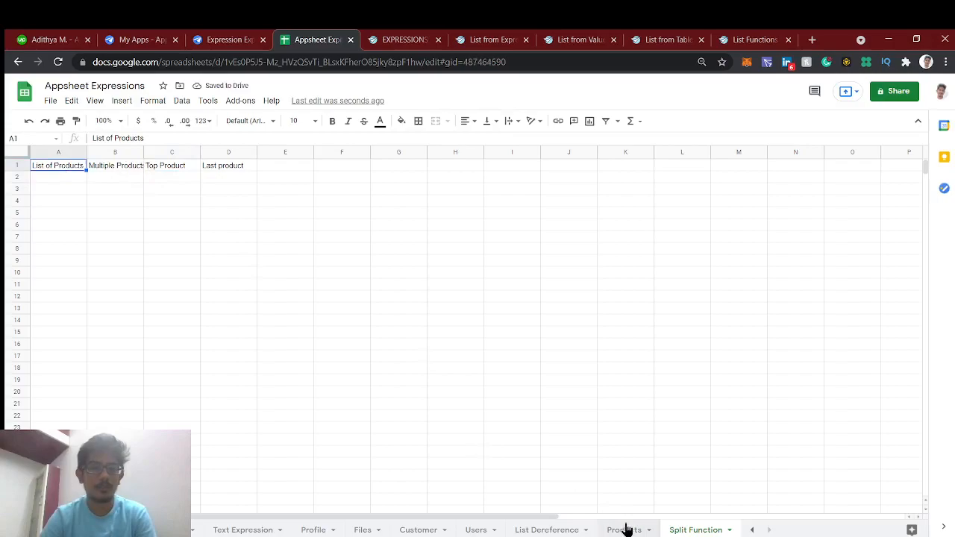
{"action": "left_click", "coordinate": [685, 528]}
{"action": "left_click", "coordinate": [68, 177]}
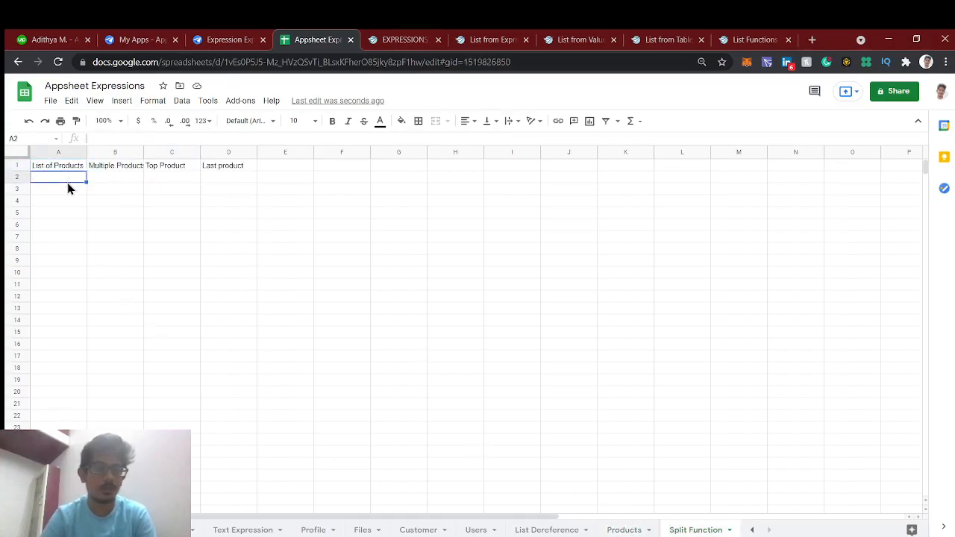
{"action": "left_click", "coordinate": [109, 179]}
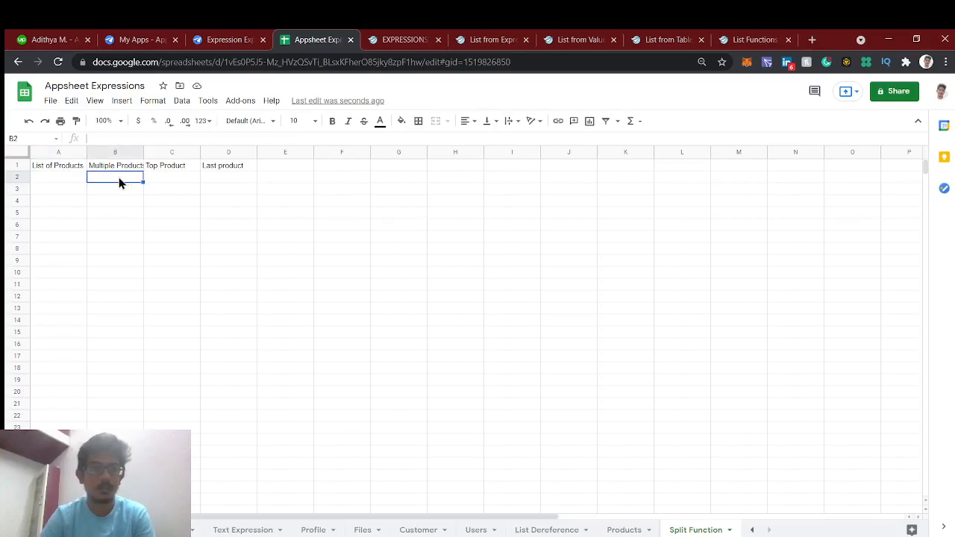
{"action": "left_click", "coordinate": [159, 180]}
{"action": "left_click", "coordinate": [249, 181]}
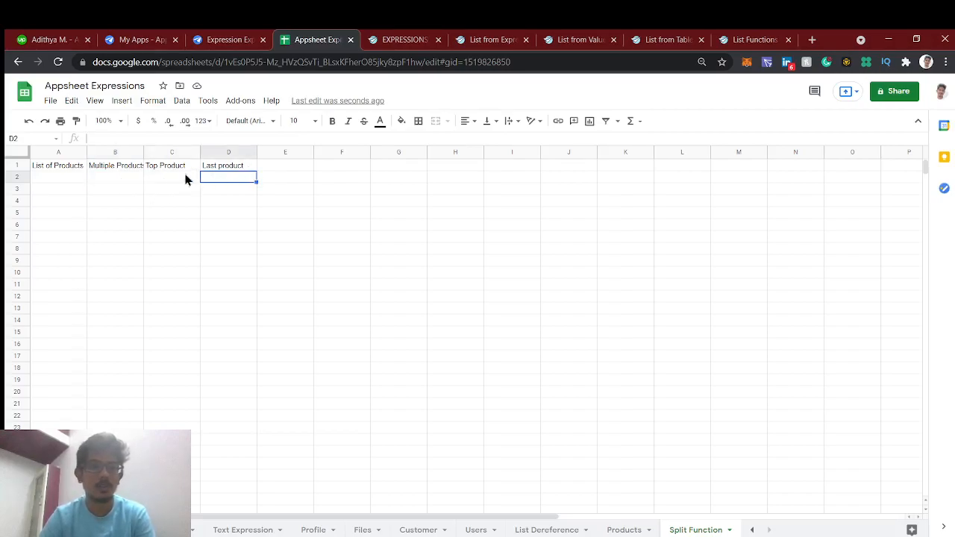
Step: Change the header in cell C1 of the Split Function sheet to "First Product"
{"action": "double_click", "coordinate": [148, 163]}
{"action": "double_click", "coordinate": [152, 164]}
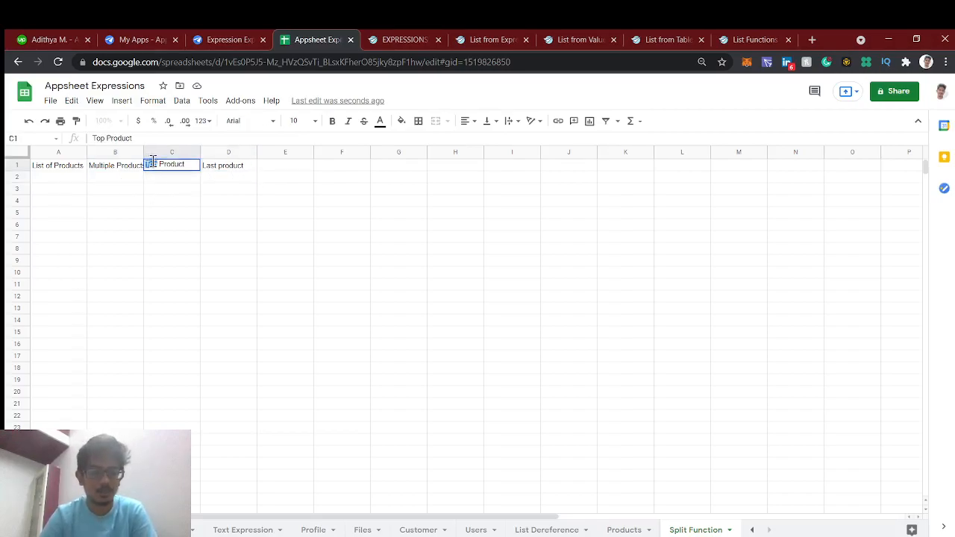
{"action": "key", "text": "BackSpace"}
{"action": "type", "text": "F"}
{"action": "type", "text": "irst"}
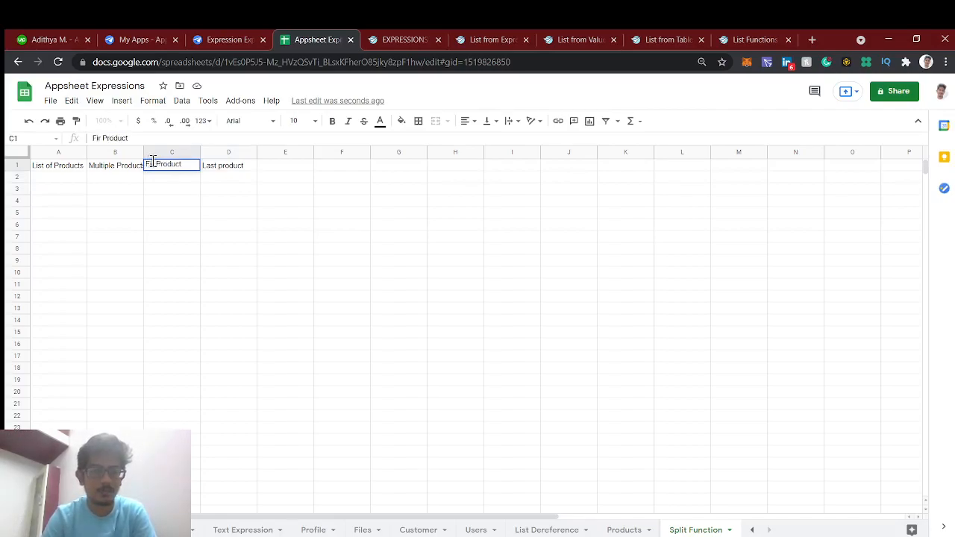
{"action": "key", "text": "Return"}
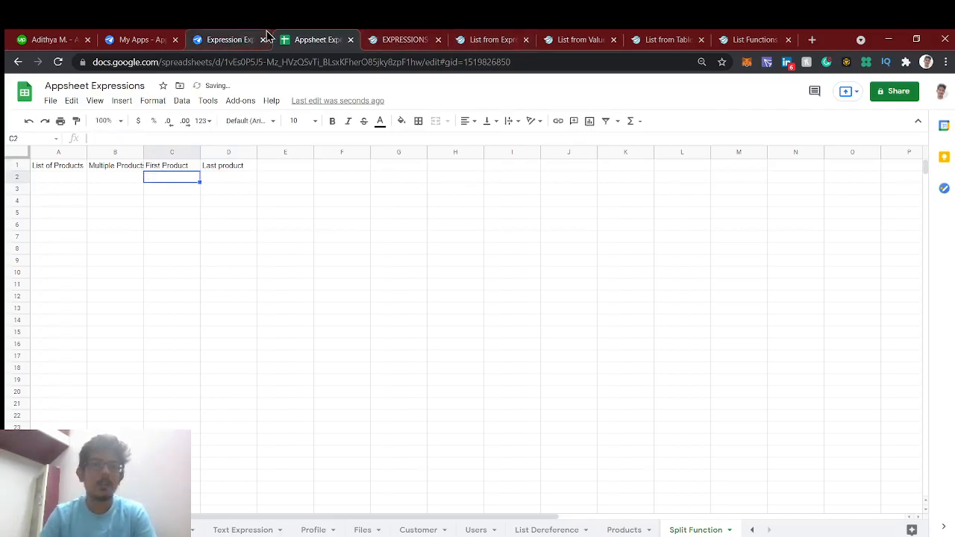
Step: Switch to the AppSheet editor and choose the Appsheet Expressions spreadsheet from Google Drive as the source for a new table
{"action": "left_click", "coordinate": [244, 39]}
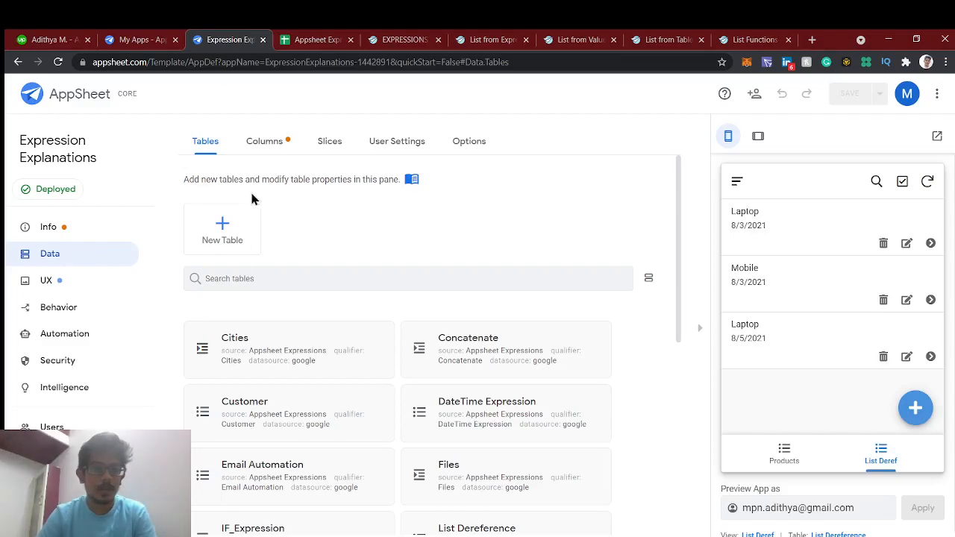
{"action": "left_click", "coordinate": [196, 251]}
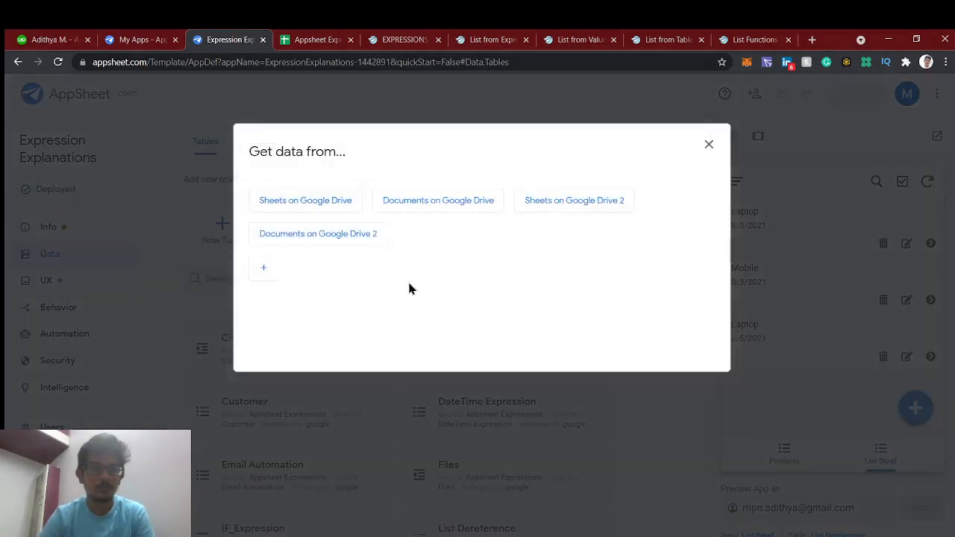
{"action": "left_click", "coordinate": [313, 206]}
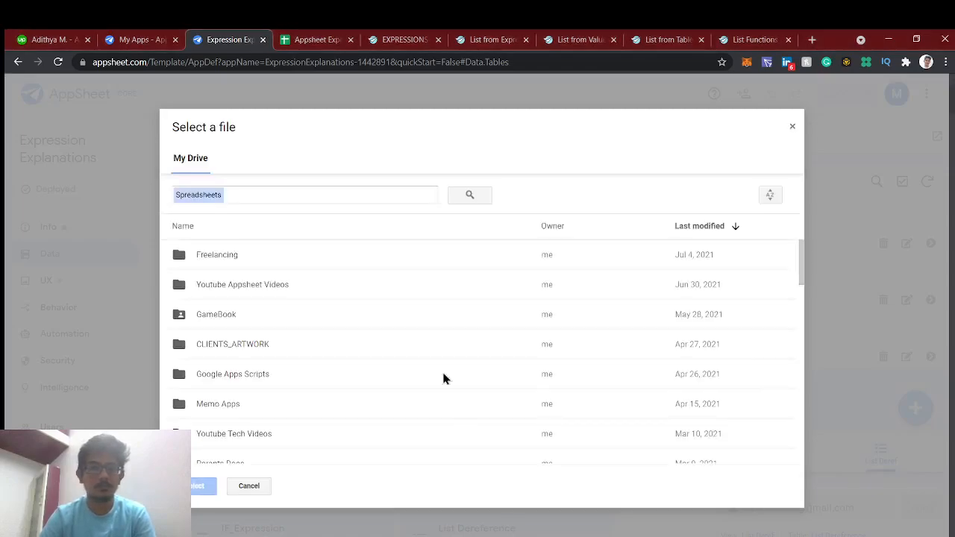
{"action": "left_click", "coordinate": [367, 195]}
{"action": "type", "text": "e"}
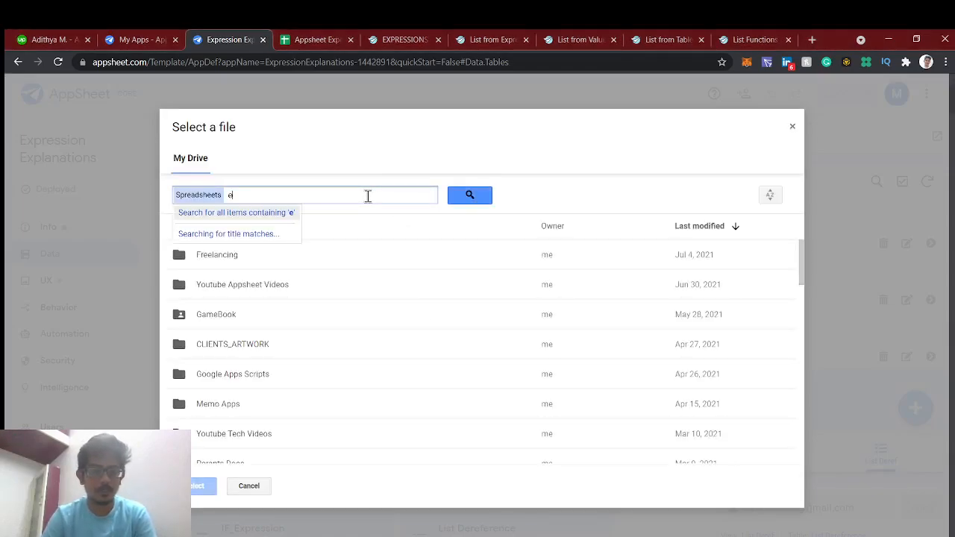
{"action": "key", "text": "BackSpace"}
{"action": "type", "text": "appsheet e"}
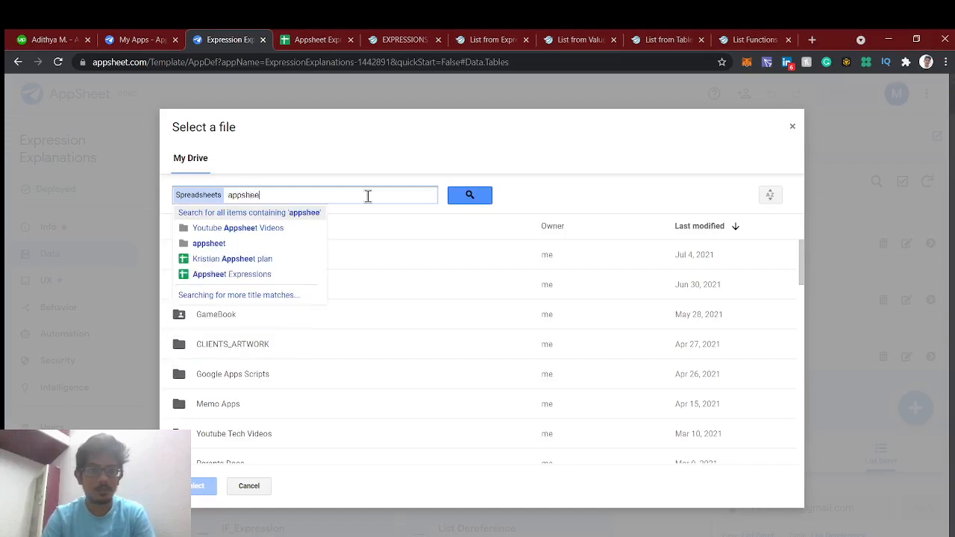
{"action": "type", "text": "x"}
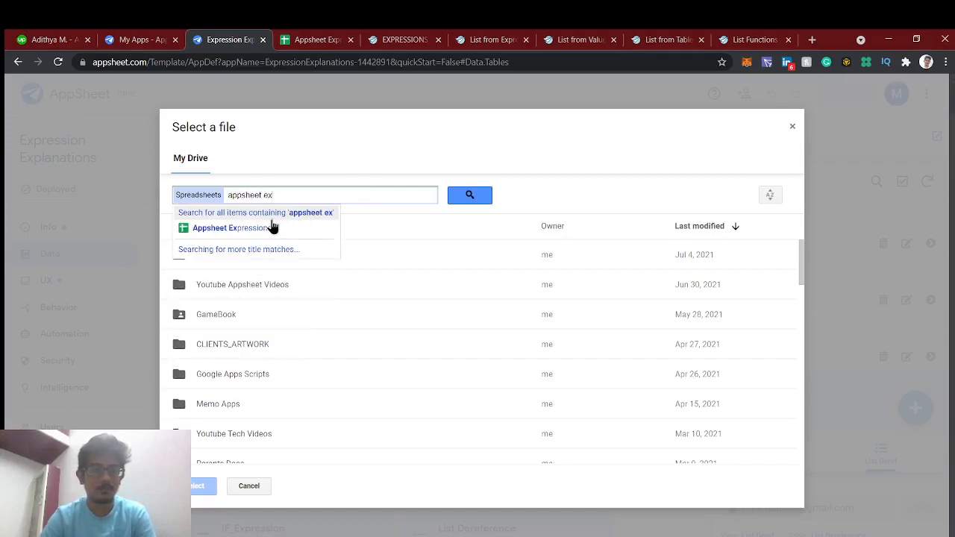
{"action": "left_click", "coordinate": [248, 231]}
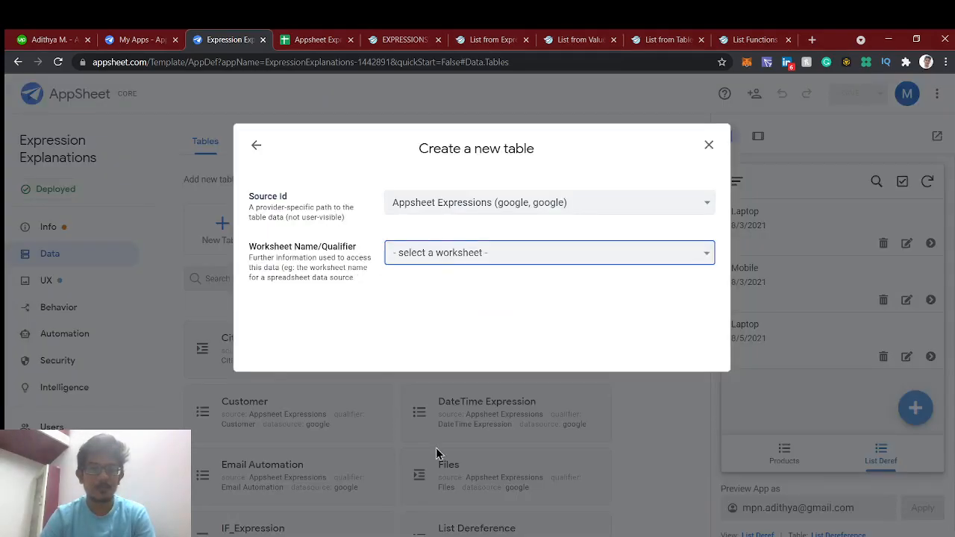
Step: Create the table from the Split Function worksheet and open its column list
{"action": "left_click", "coordinate": [441, 498]}
{"action": "left_click", "coordinate": [666, 366]}
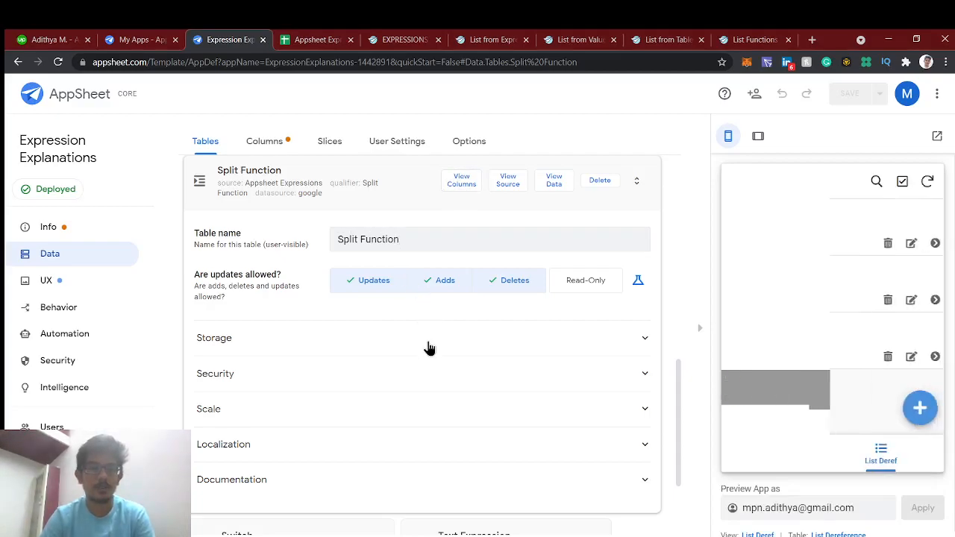
{"action": "scroll", "coordinate": [428, 345], "scroll_direction": "up", "scroll_amount": 1}
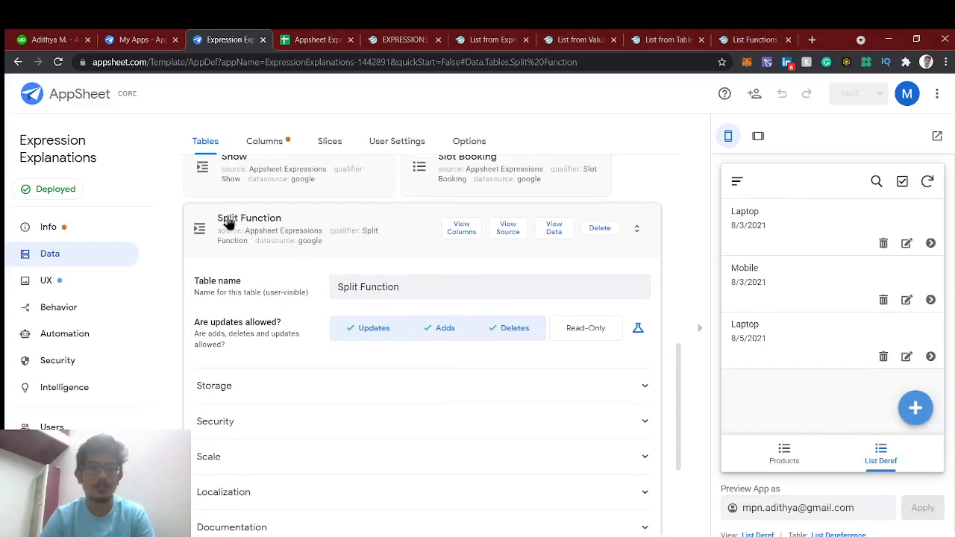
{"action": "left_click", "coordinate": [471, 235]}
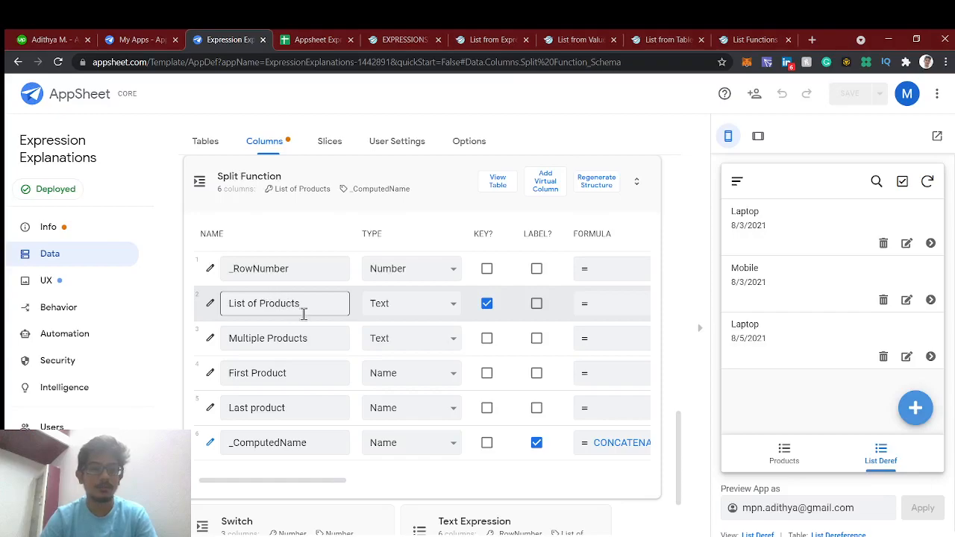
Step: Open the List of Products column's settings and set its type to Enum
{"action": "left_click", "coordinate": [211, 304]}
{"action": "left_click", "coordinate": [419, 299]}
{"action": "type", "text": "enum"}
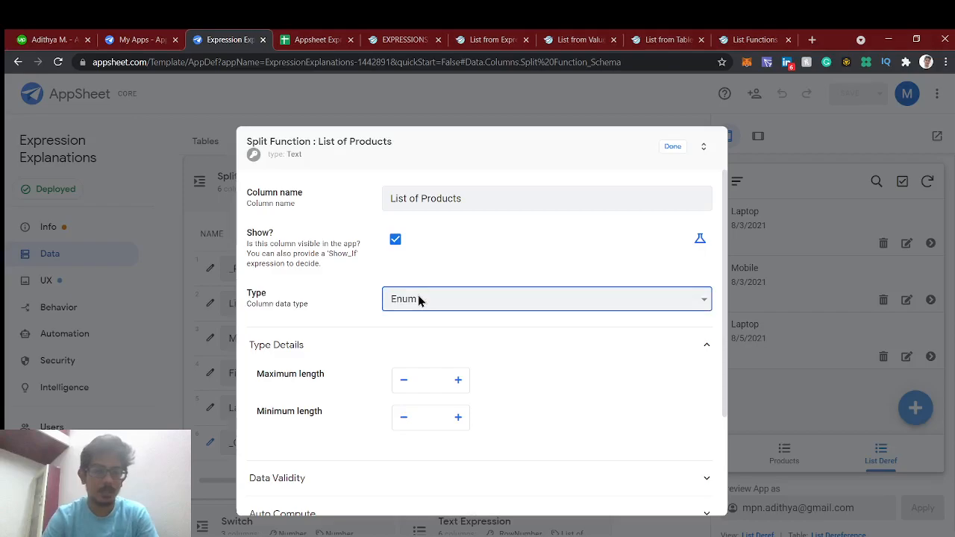
Step: Set the List of Products column's base type to Text and its input mode to Auto
{"action": "scroll", "coordinate": [444, 389], "scroll_direction": "down", "scroll_amount": 3}
{"action": "scroll", "coordinate": [446, 401], "scroll_direction": "up", "scroll_amount": 1}
{"action": "left_click", "coordinate": [440, 314]}
{"action": "type", "text": "text"}
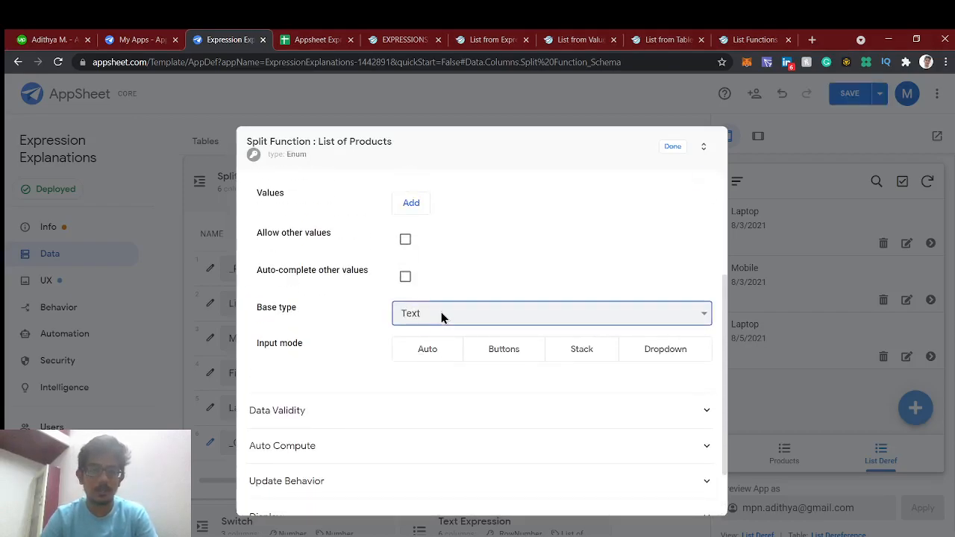
{"action": "left_click", "coordinate": [443, 349]}
{"action": "scroll", "coordinate": [443, 347], "scroll_direction": "up", "scroll_amount": 1}
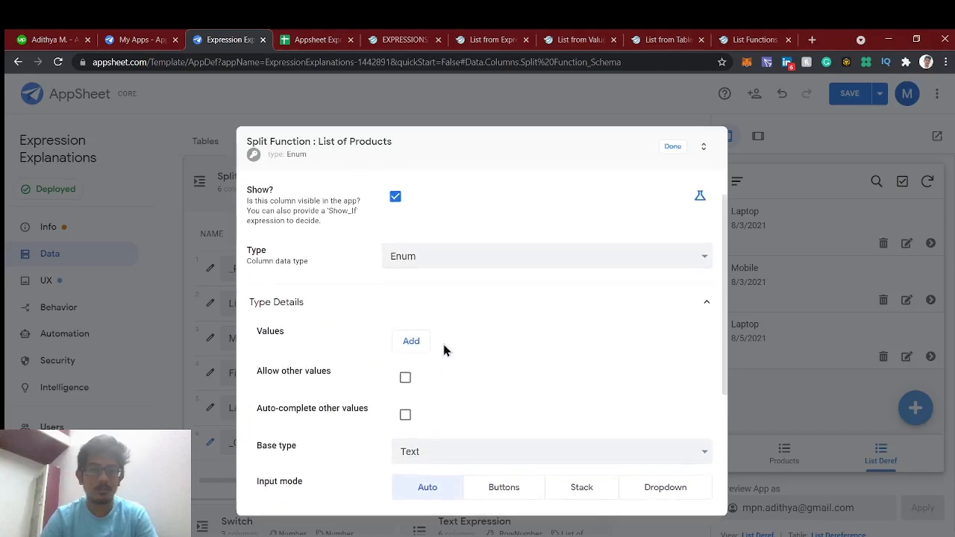
{"action": "scroll", "coordinate": [443, 348], "scroll_direction": "down", "scroll_amount": 3}
{"action": "left_click", "coordinate": [442, 355]}
{"action": "left_click", "coordinate": [443, 356]}
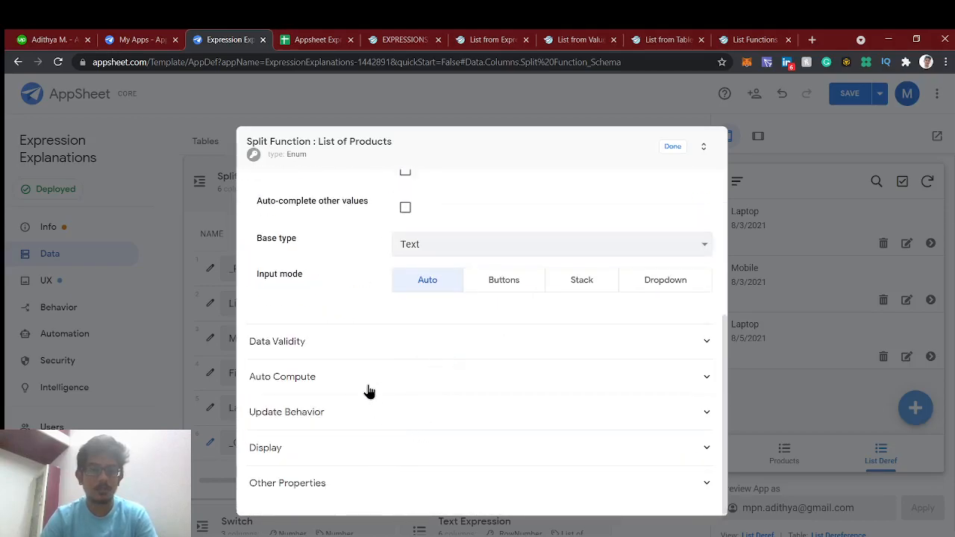
Step: Open the Suggested values expression of the List of Products column for editing
{"action": "left_click", "coordinate": [369, 377]}
{"action": "scroll", "coordinate": [368, 392], "scroll_direction": "down", "scroll_amount": 2}
{"action": "left_click", "coordinate": [433, 355]}
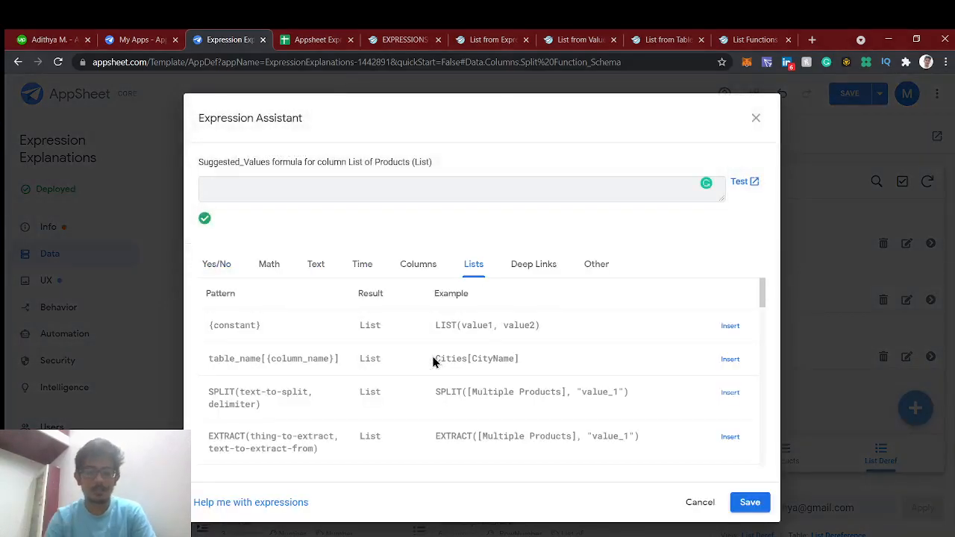
{"action": "type", "text": "SELEC"}
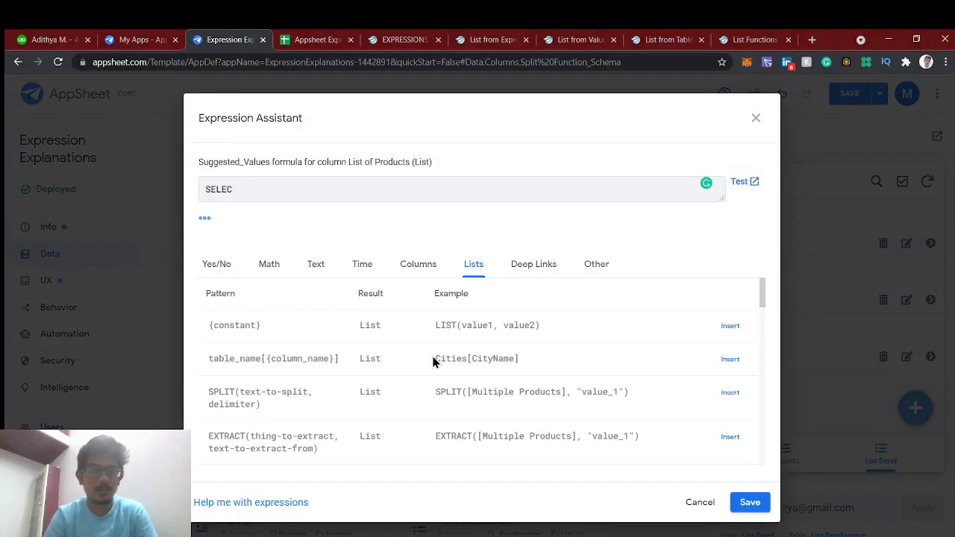
{"action": "key", "text": "BackSpace"}
{"action": "key", "text": "BackSpace"}
{"action": "key", "text": "BackSpace"}
{"action": "key", "text": "BackSpace"}
{"action": "key", "text": "BackSpace"}
Step: Copy the Products sheet's name from the spreadsheet and start the Suggested values expression with "Products[]"
{"action": "left_click", "coordinate": [314, 39]}
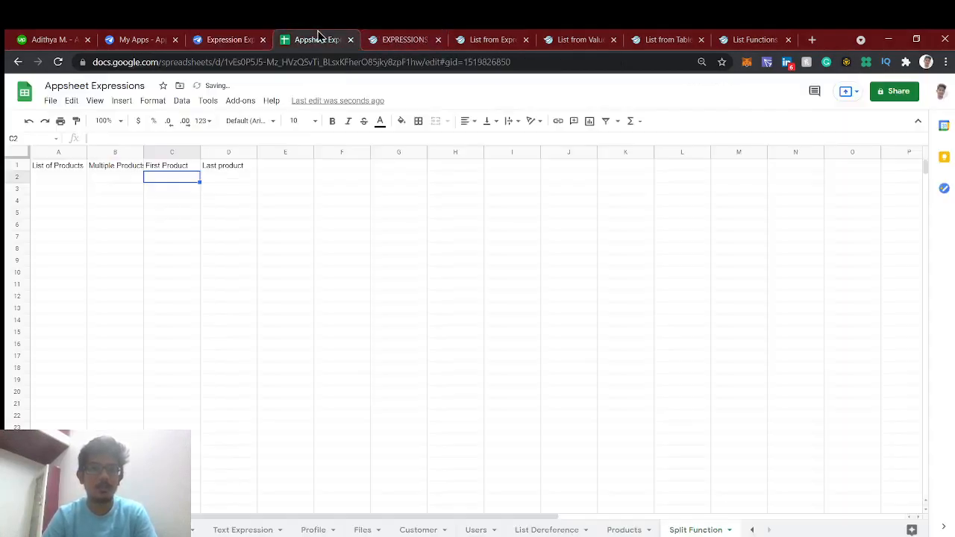
{"action": "left_click", "coordinate": [619, 528]}
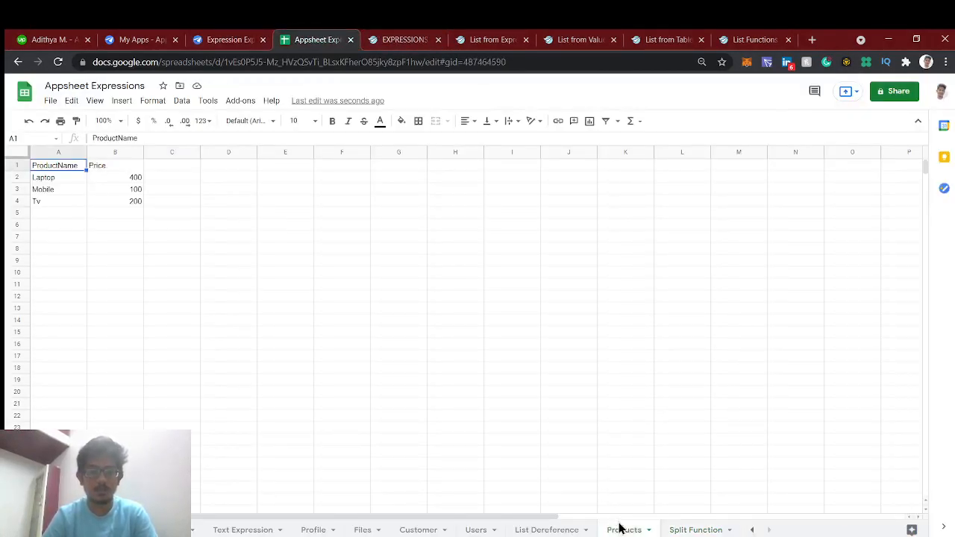
{"action": "double_click", "coordinate": [623, 530]}
{"action": "key", "text": "ctrl+c"}
{"action": "left_click", "coordinate": [227, 39]}
{"action": "key", "text": "ctrl+v"}
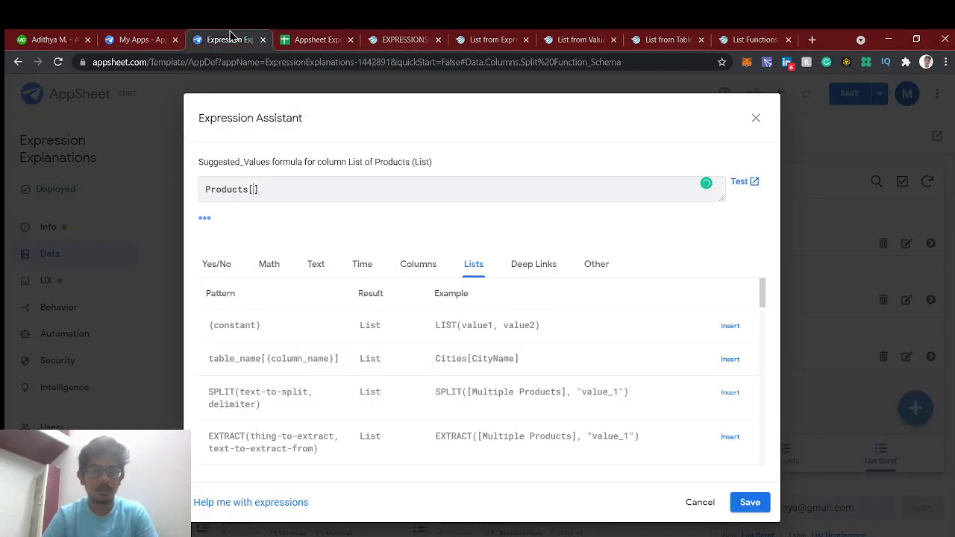
Step: Copy the ProductName header from the Products sheet and complete the Suggested values expression as Products[ProductName]
{"action": "left_click", "coordinate": [317, 39]}
{"action": "left_click", "coordinate": [68, 176]}
{"action": "left_click", "coordinate": [59, 166]}
{"action": "key", "text": "ctrl+c"}
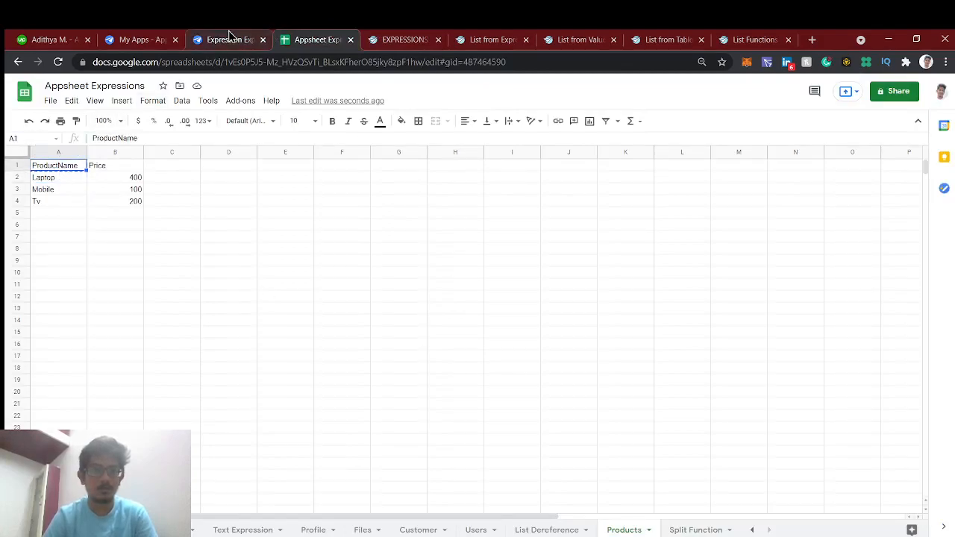
{"action": "left_click", "coordinate": [227, 39]}
{"action": "type", "text": "["}
{"action": "key", "text": "ctrl+v"}
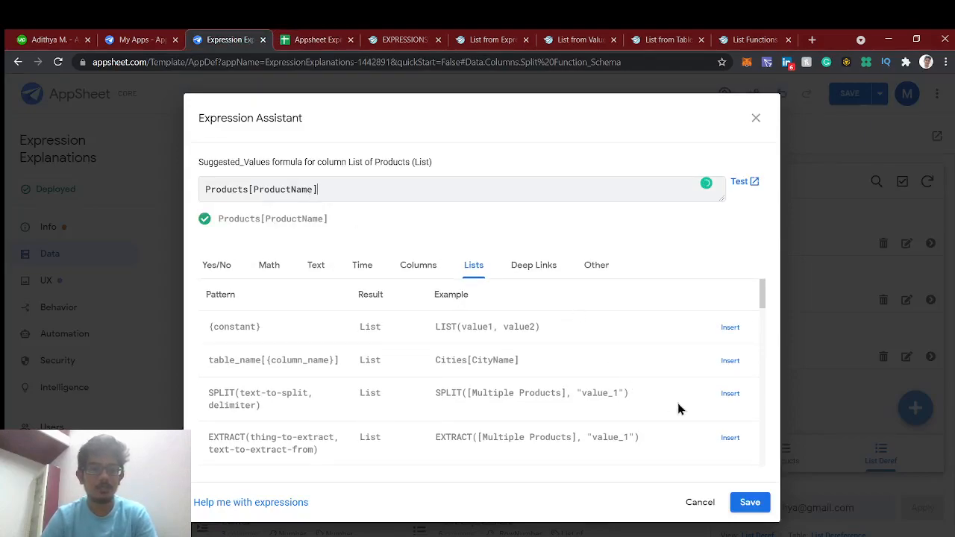
Step: Check the expression against the Products sheet, save it, and finish editing the List of Products column
{"action": "left_click", "coordinate": [313, 39]}
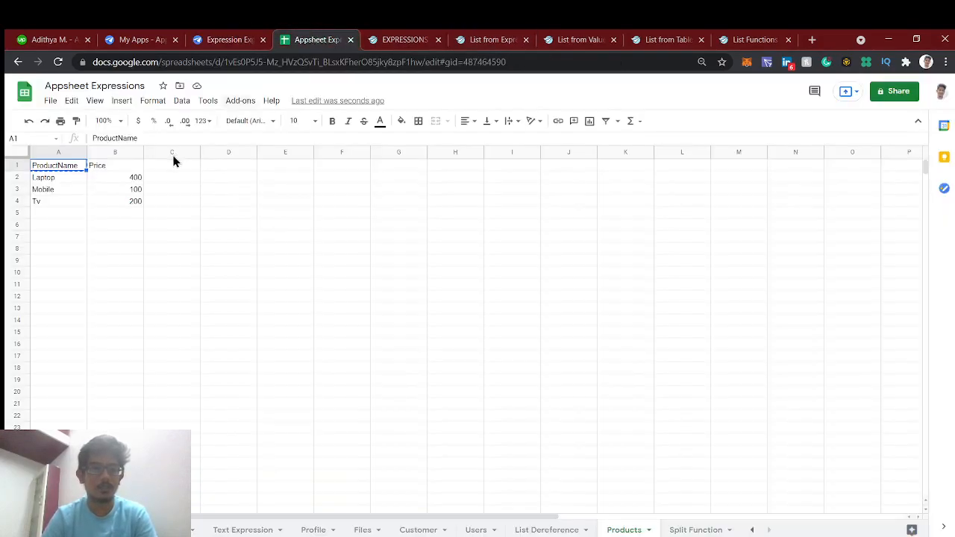
{"action": "left_click", "coordinate": [222, 37]}
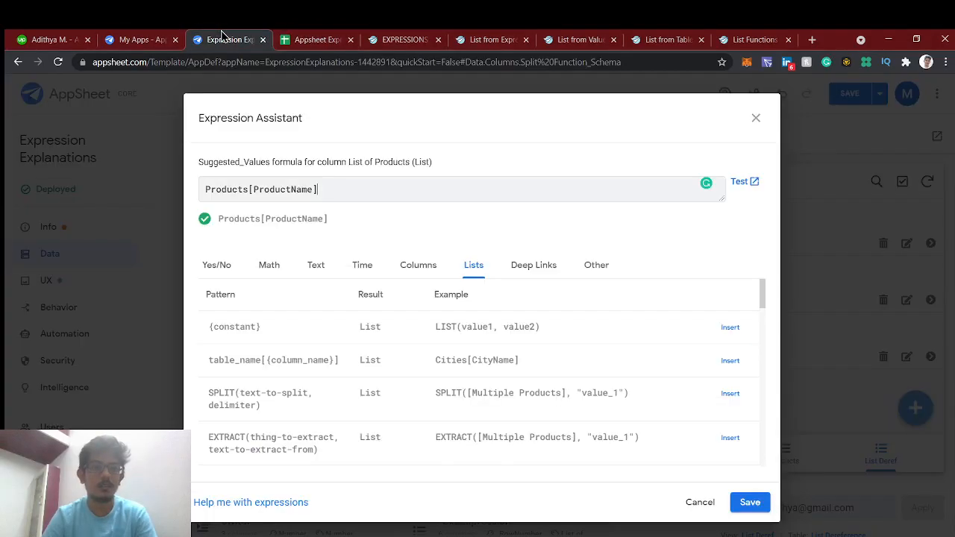
{"action": "left_click", "coordinate": [752, 503]}
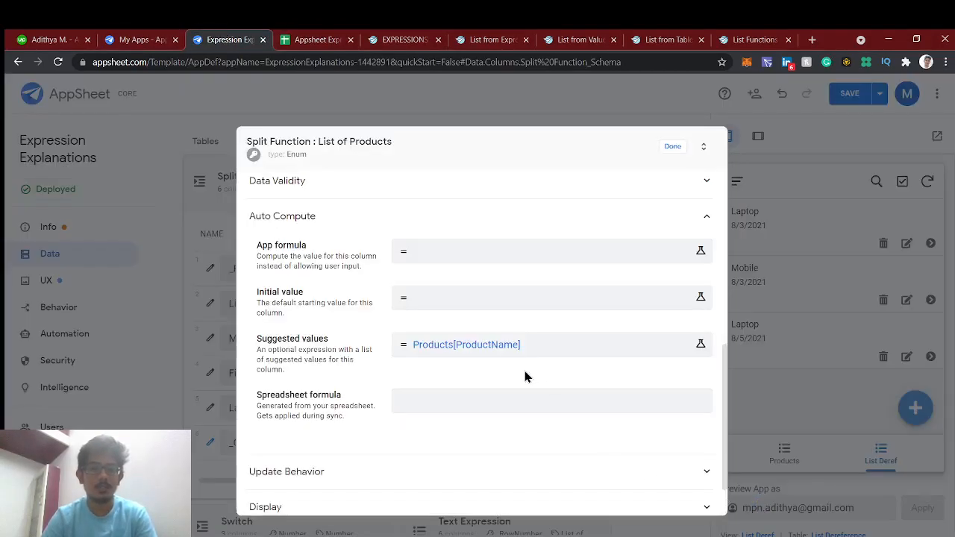
{"action": "scroll", "coordinate": [446, 301], "scroll_direction": "up", "scroll_amount": 5}
{"action": "scroll", "coordinate": [445, 301], "scroll_direction": "down", "scroll_amount": 2}
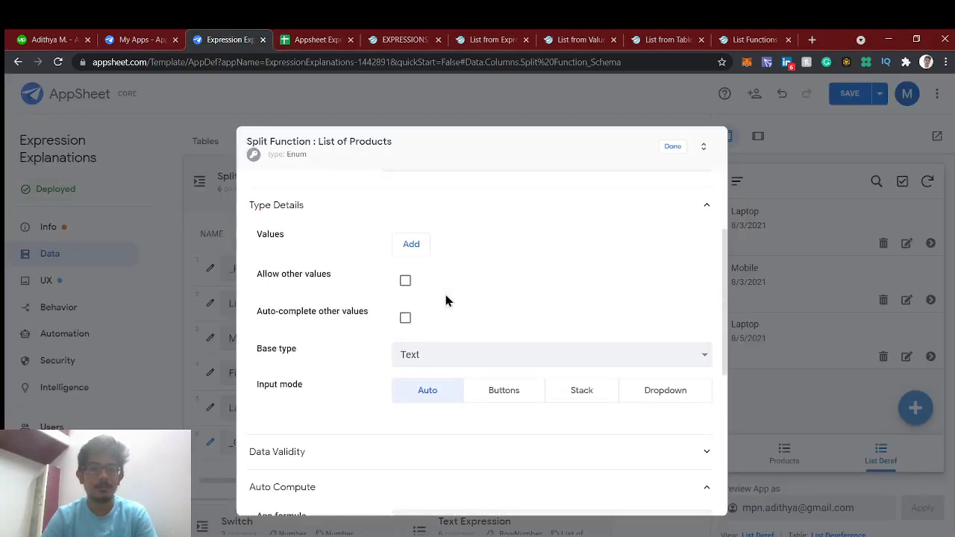
{"action": "scroll", "coordinate": [441, 310], "scroll_direction": "up", "scroll_amount": 2}
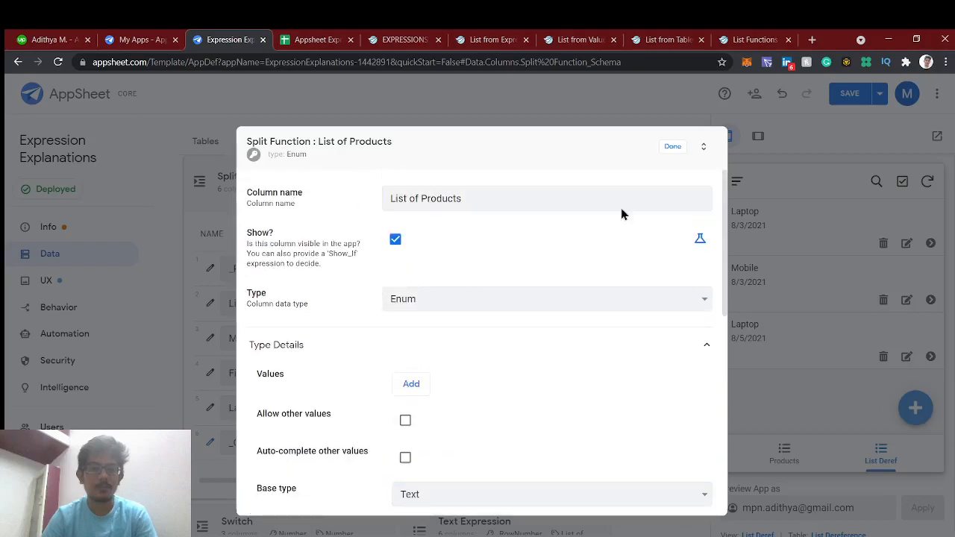
{"action": "left_click", "coordinate": [666, 152]}
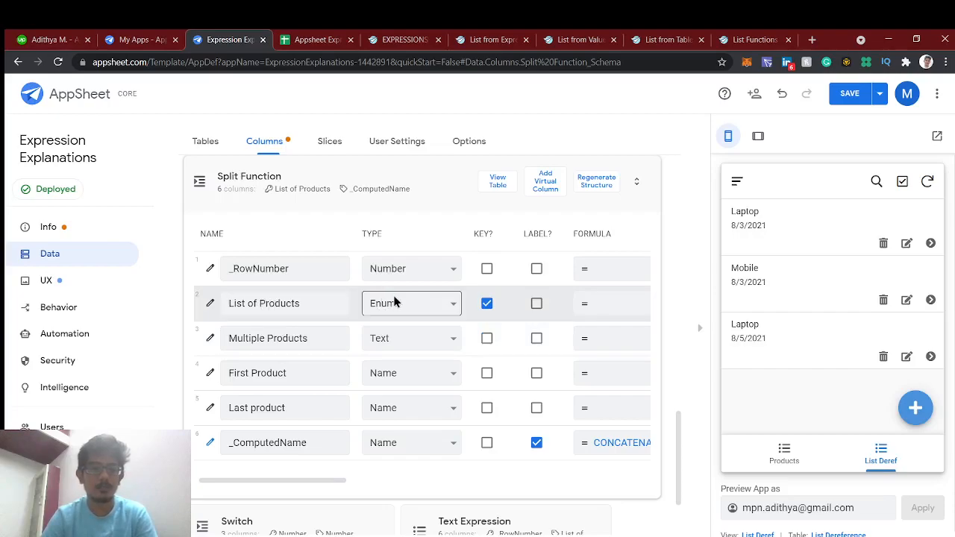
Step: Make _RowNumber the key of the Split Function table and change the Multiple Products column type to EnumList
{"action": "left_click", "coordinate": [486, 270]}
{"action": "left_click", "coordinate": [487, 303]}
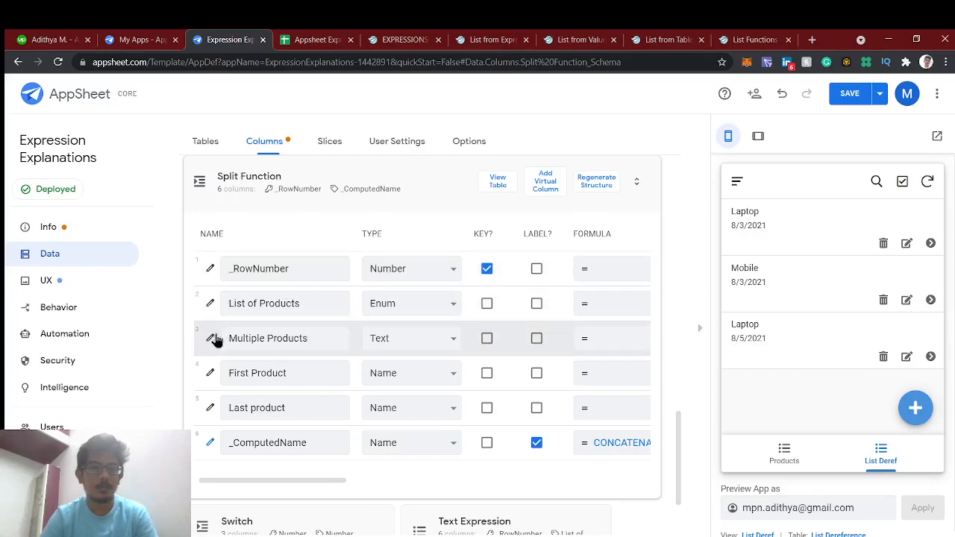
{"action": "left_click", "coordinate": [376, 340]}
{"action": "key", "text": "e"}
{"action": "key", "text": "n"}
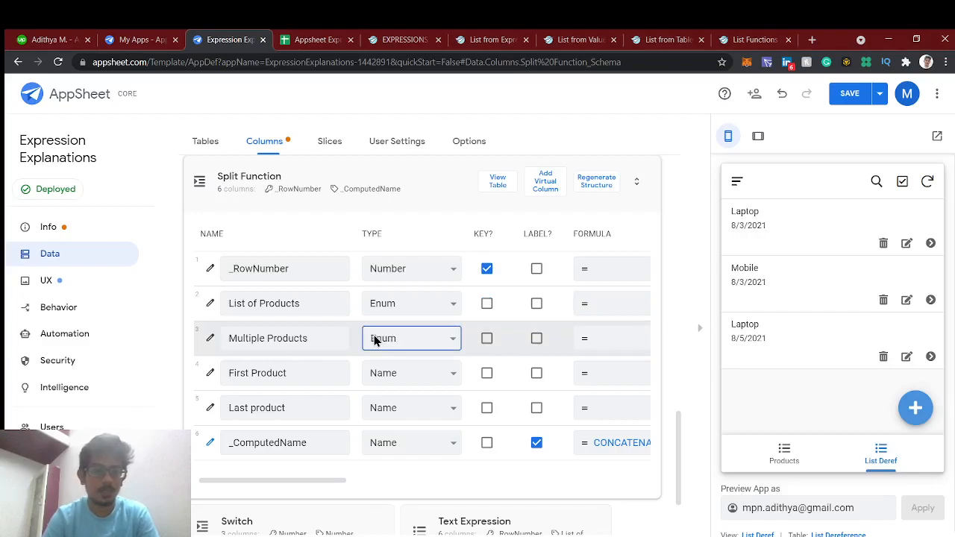
Step: In the Multiple Products column settings, enable auto-complete of other values, set the item separator to a comma and the input mode to Auto
{"action": "left_click", "coordinate": [210, 339]}
{"action": "scroll", "coordinate": [481, 294], "scroll_direction": "down", "scroll_amount": 3}
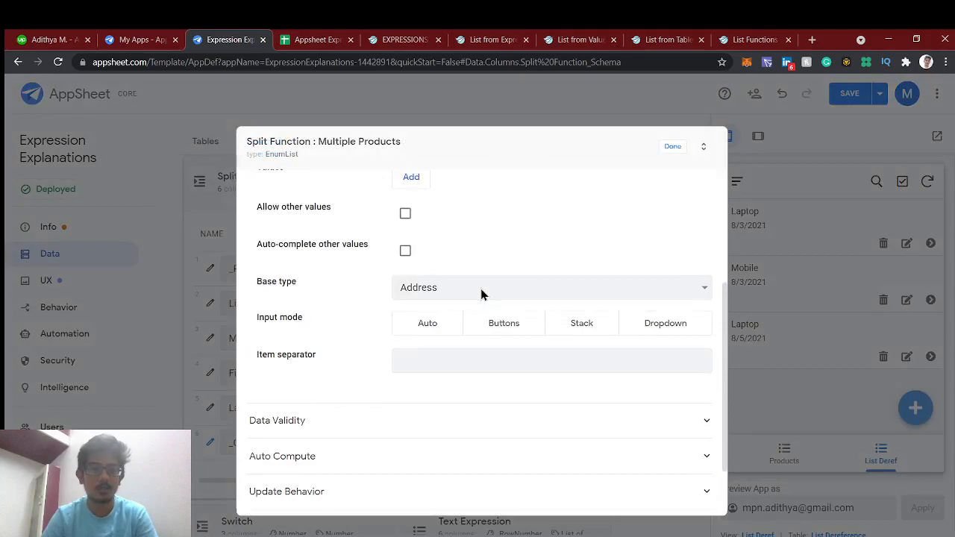
{"action": "scroll", "coordinate": [481, 294], "scroll_direction": "down", "scroll_amount": 1}
{"action": "scroll", "coordinate": [460, 238], "scroll_direction": "up", "scroll_amount": 1}
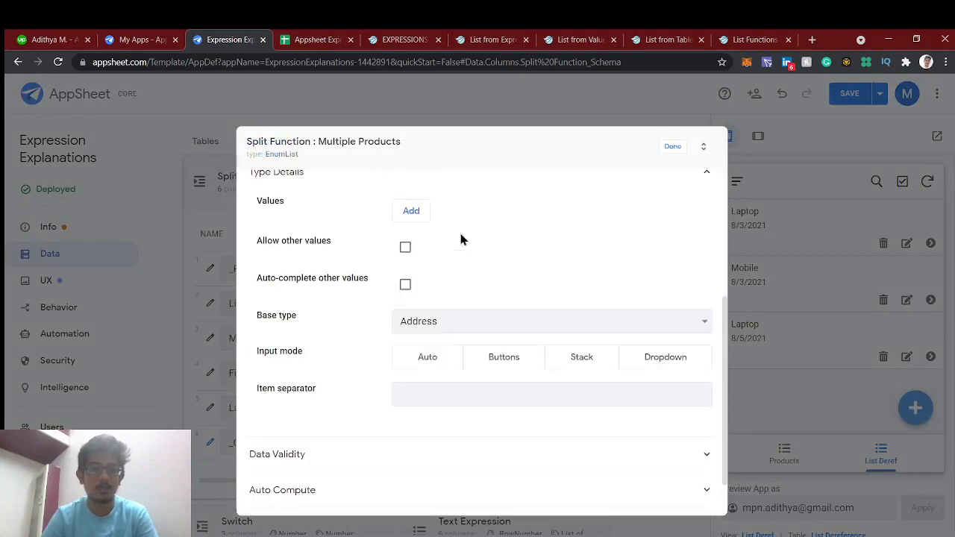
{"action": "scroll", "coordinate": [460, 239], "scroll_direction": "up", "scroll_amount": 1}
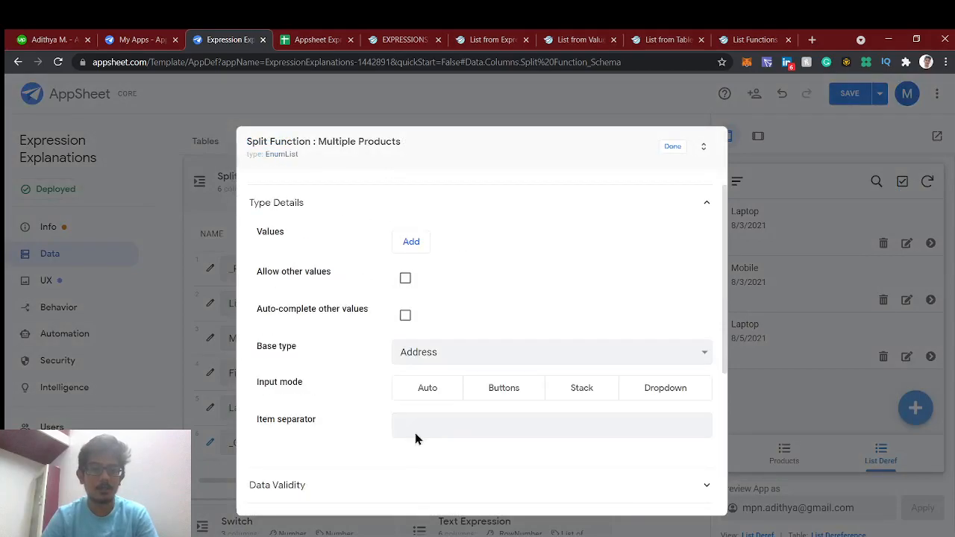
{"action": "left_click", "coordinate": [429, 427]}
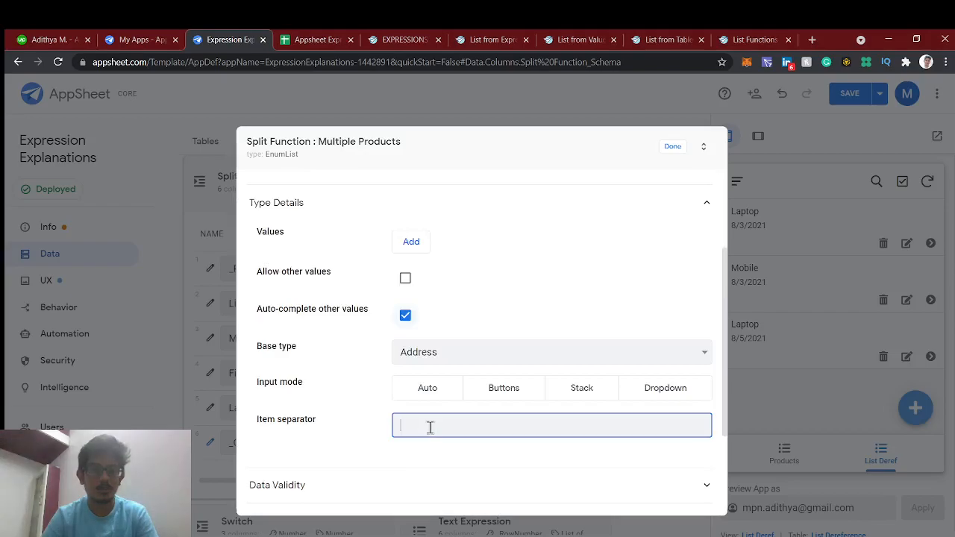
{"action": "left_click", "coordinate": [422, 389]}
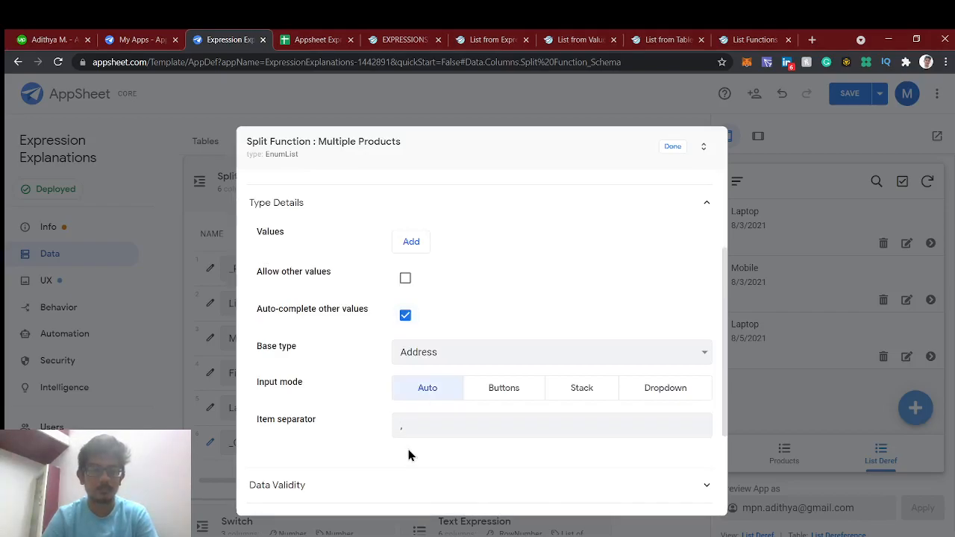
Step: Open the Suggested values expression of the Multiple Products column and start it with SELECT()
{"action": "scroll", "coordinate": [385, 441], "scroll_direction": "down", "scroll_amount": 2}
{"action": "left_click", "coordinate": [365, 411]}
{"action": "left_click", "coordinate": [354, 379]}
{"action": "scroll", "coordinate": [373, 433], "scroll_direction": "down", "scroll_amount": 2}
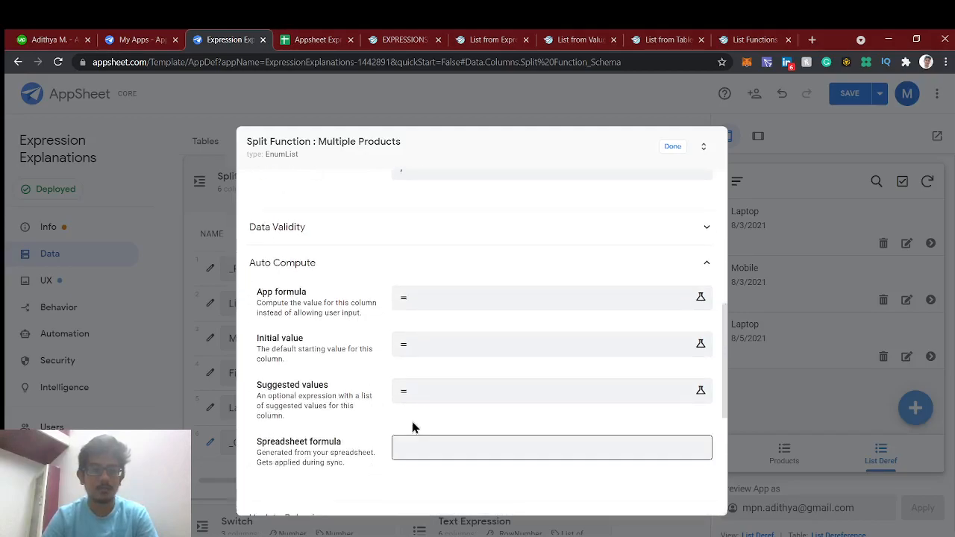
{"action": "left_click", "coordinate": [455, 395]}
{"action": "type", "text": "SELECT("}
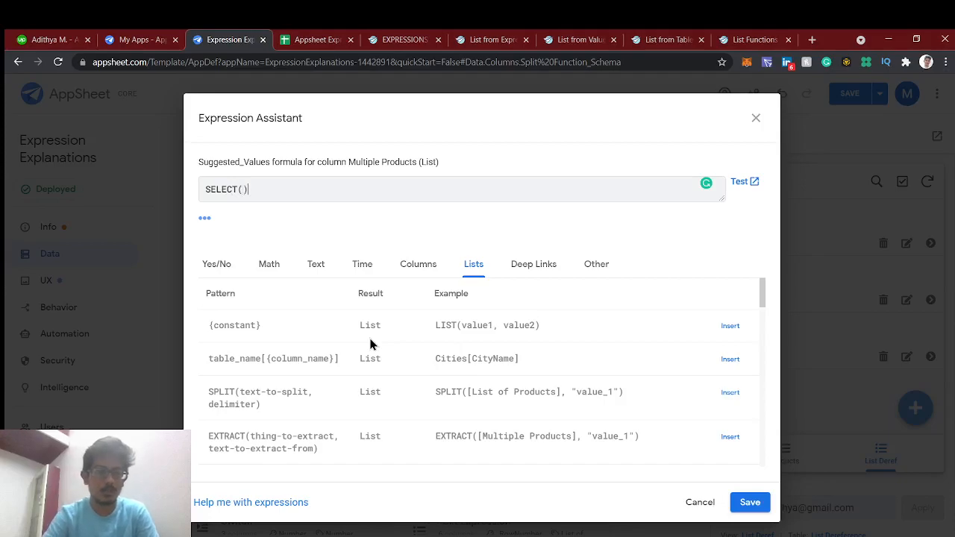
Step: Copy the Products sheet's name from the spreadsheet and extend the expression to SELECT(Products[])
{"action": "left_click", "coordinate": [314, 38]}
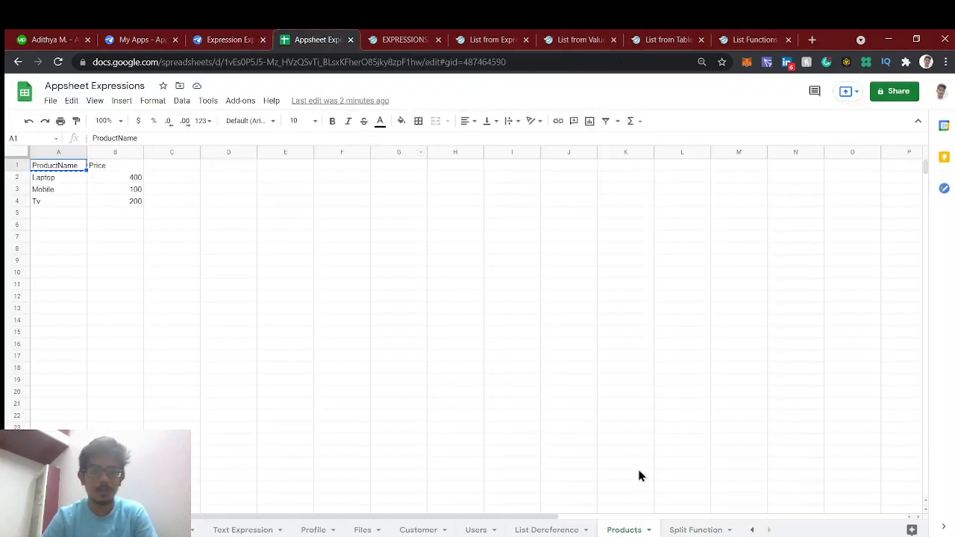
{"action": "double_click", "coordinate": [634, 530]}
{"action": "key", "text": "ctrl+c"}
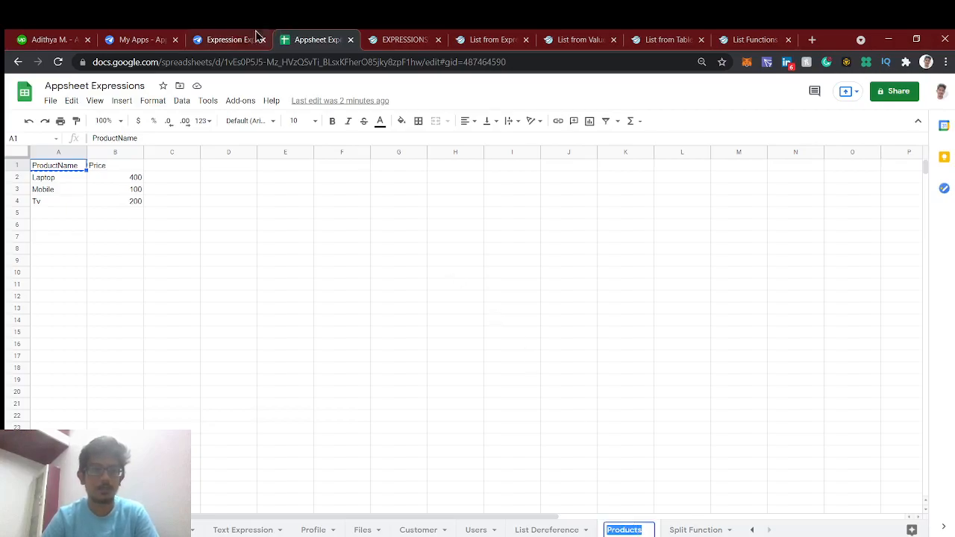
{"action": "left_click", "coordinate": [230, 38]}
{"action": "key", "text": "ctrl+v"}
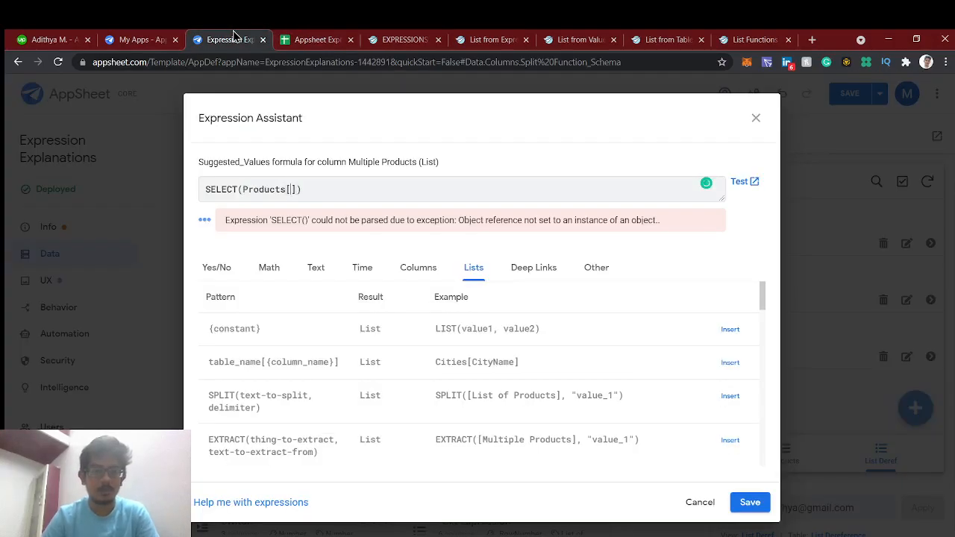
Step: Copy the ProductName header from the Products sheet and extend the expression to SELECT(Products[ProductName], )
{"action": "left_click", "coordinate": [330, 38]}
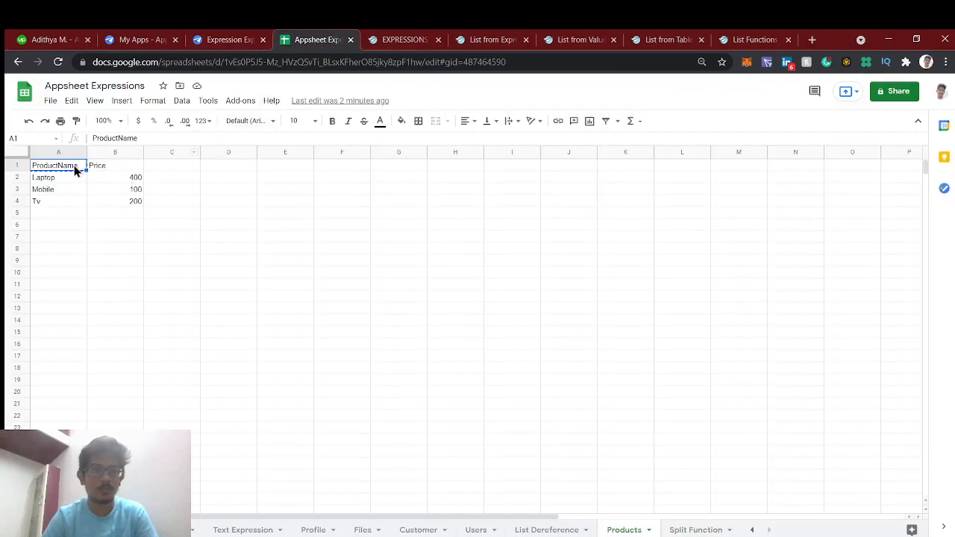
{"action": "left_click", "coordinate": [246, 39]}
{"action": "type", "text": "ProductName"}
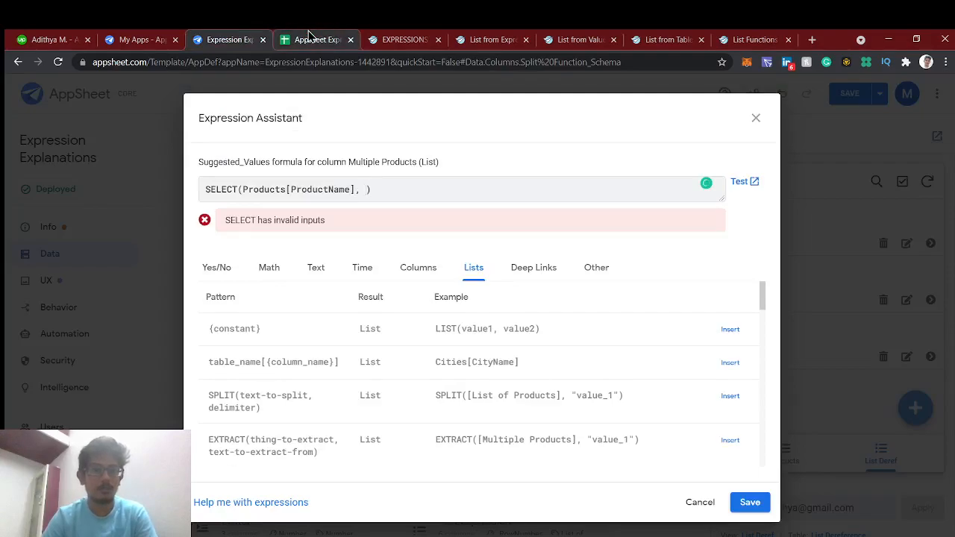
Step: Enter TRUE as the condition so the expression reads SELECT(Products[ProductName],TRUE)
{"action": "double_click", "coordinate": [225, 192]}
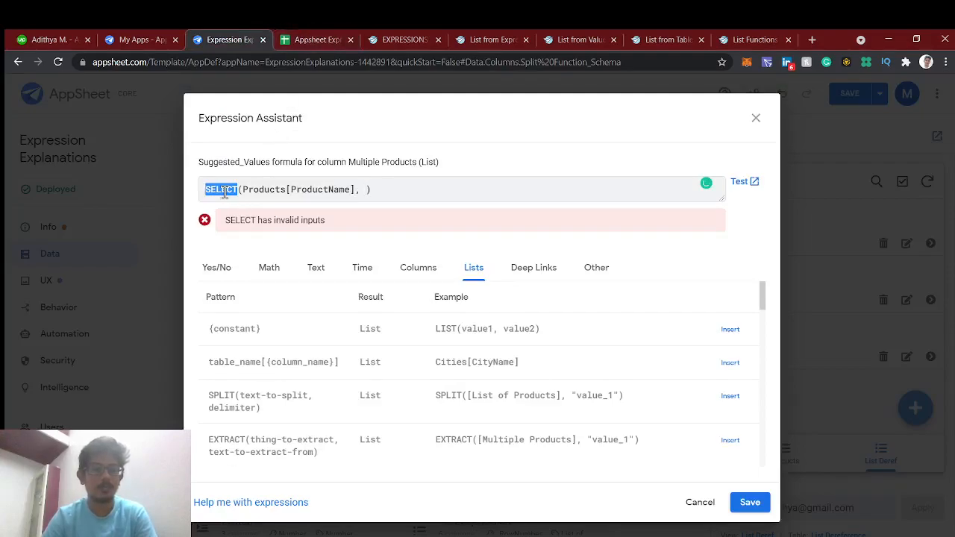
{"action": "left_click", "coordinate": [360, 190]}
{"action": "type", "text": "TRUE"}
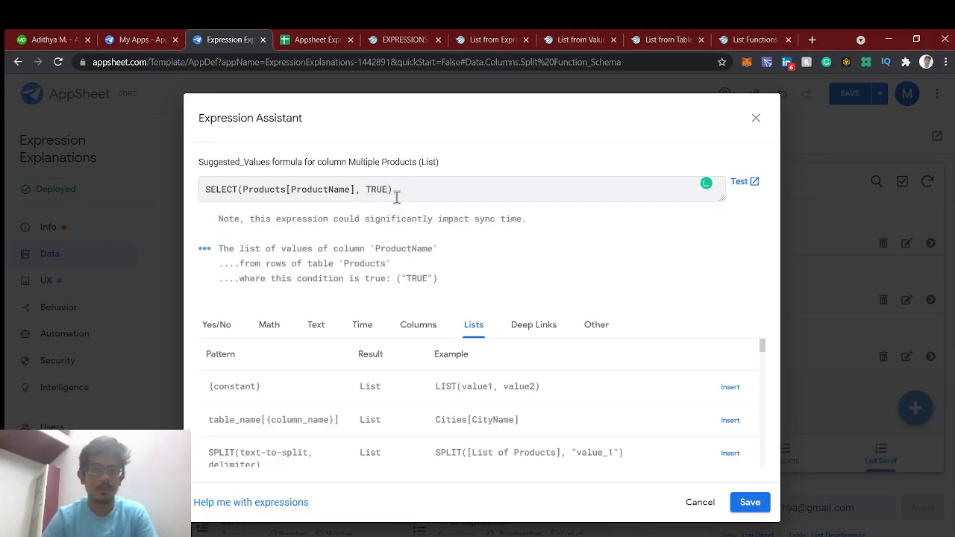
{"action": "key", "text": "BackSpace"}
Step: Switch to the spreadsheet and go through the product names listed in the Products sheet
{"action": "left_click", "coordinate": [313, 40]}
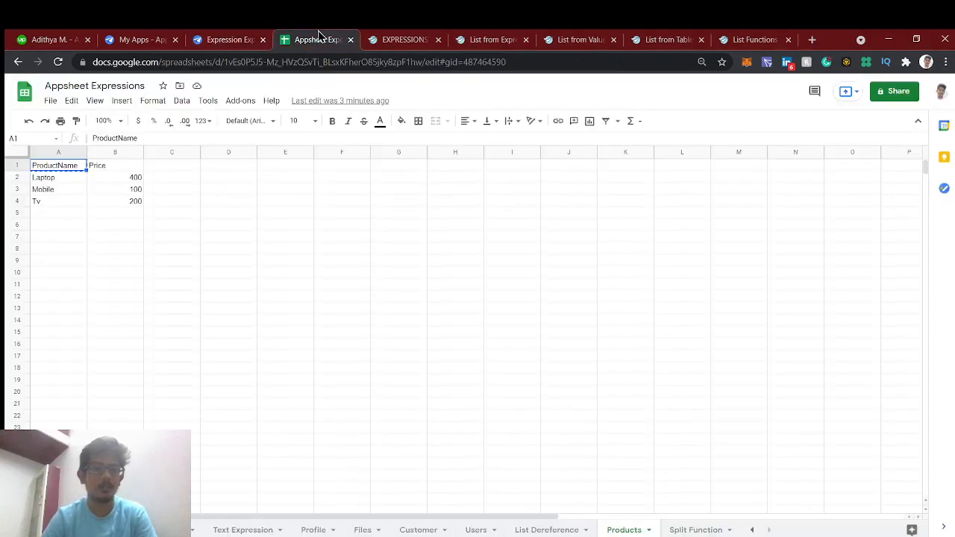
{"action": "left_click", "coordinate": [72, 177]}
{"action": "left_click", "coordinate": [65, 188]}
{"action": "left_click", "coordinate": [66, 199]}
{"action": "left_click", "coordinate": [65, 187]}
{"action": "left_click", "coordinate": [63, 178]}
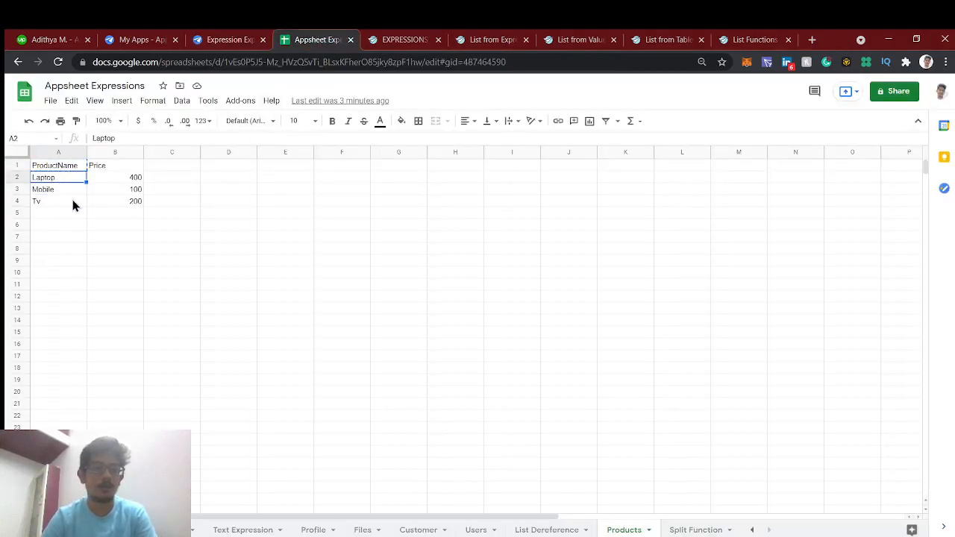
{"action": "left_click", "coordinate": [72, 203]}
Step: Add Playstation and Desktop as new product names below Tv in the Products sheet
{"action": "left_click", "coordinate": [71, 217]}
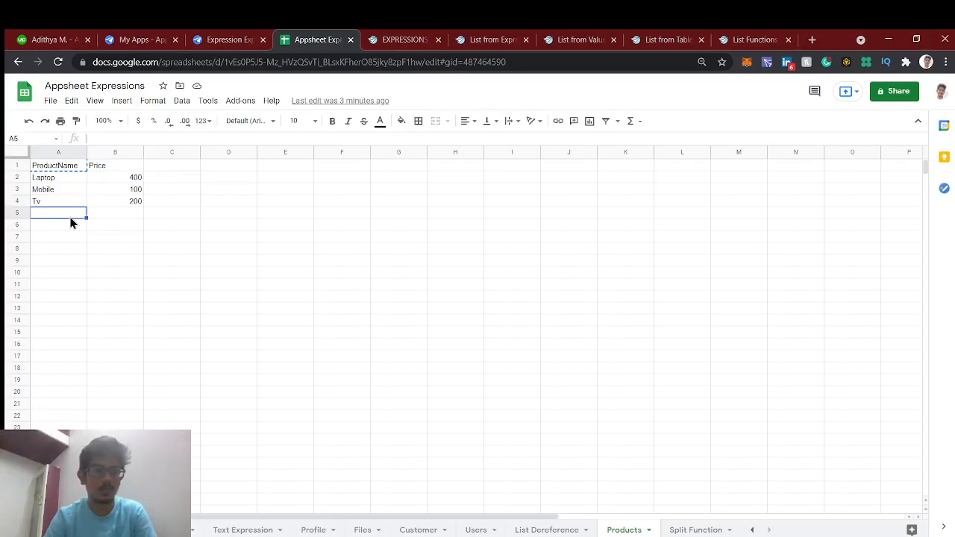
{"action": "type", "text": "Playstation"}
{"action": "key", "text": "Tab"}
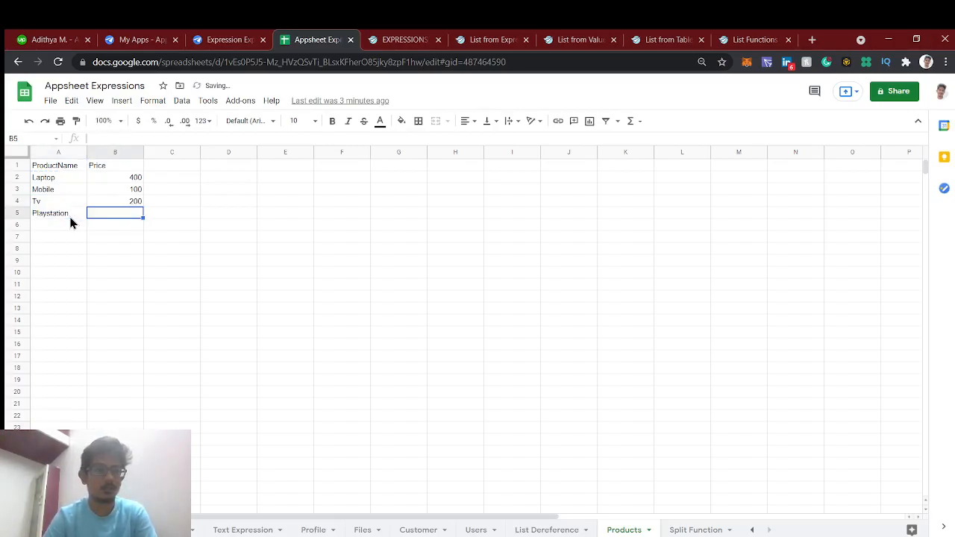
{"action": "key", "text": "Return"}
{"action": "type", "text": "Desktop"}
{"action": "key", "text": "Return"}
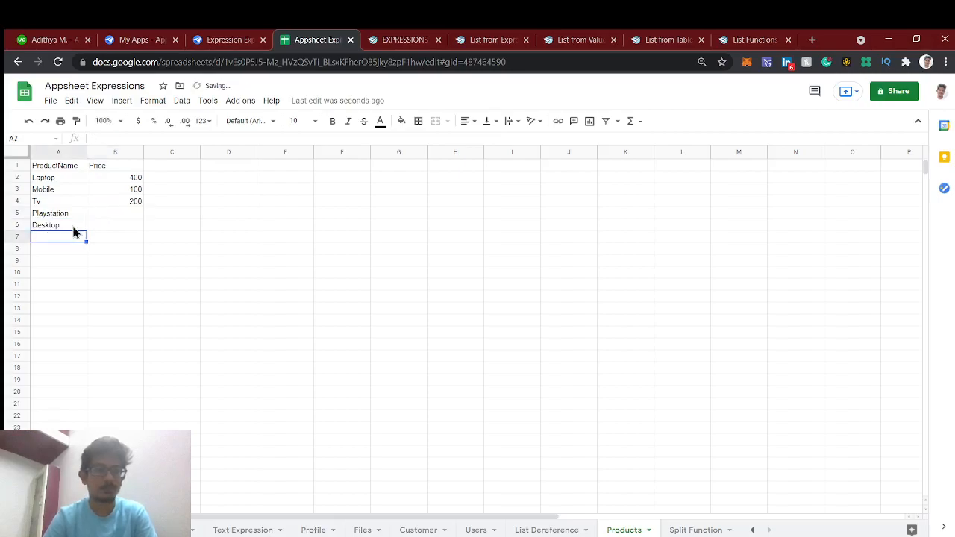
Step: Set the price of Playstation to 300 and the price of Desktop to 600
{"action": "left_click", "coordinate": [109, 218]}
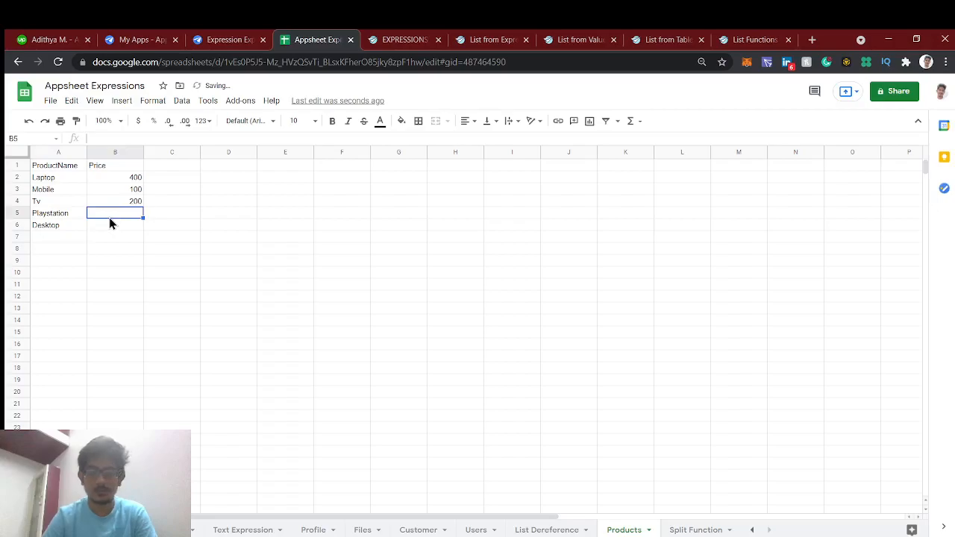
{"action": "type", "text": "300"}
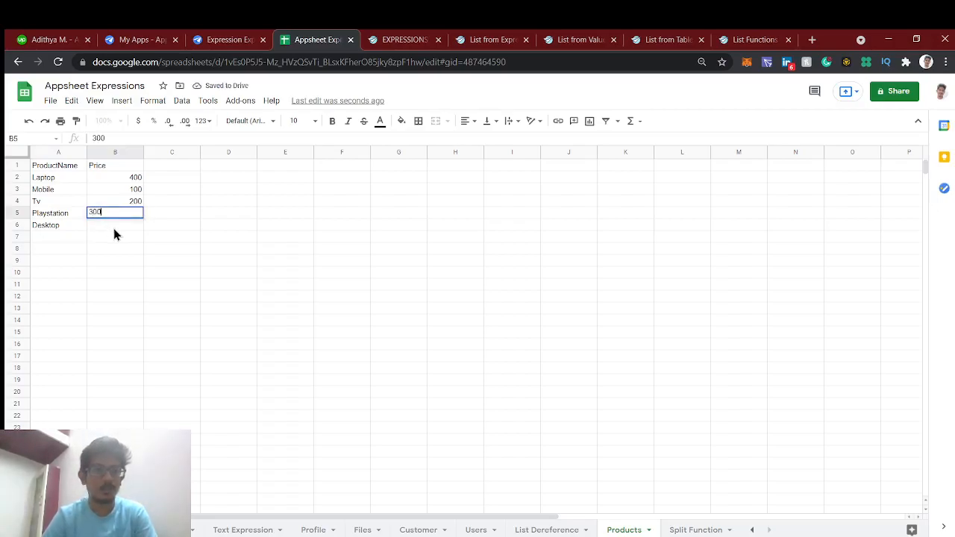
{"action": "key", "text": "Return"}
{"action": "type", "text": "600"}
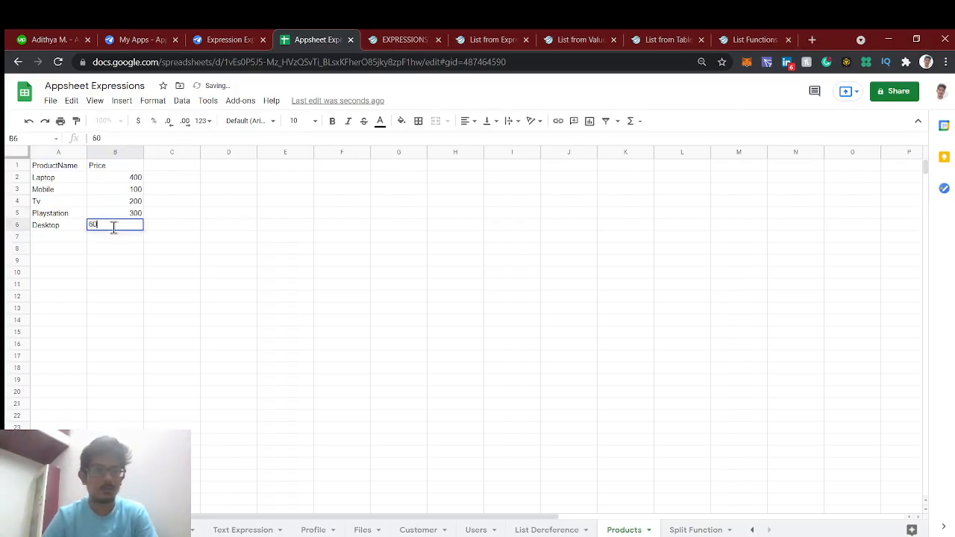
{"action": "left_click", "coordinate": [130, 265]}
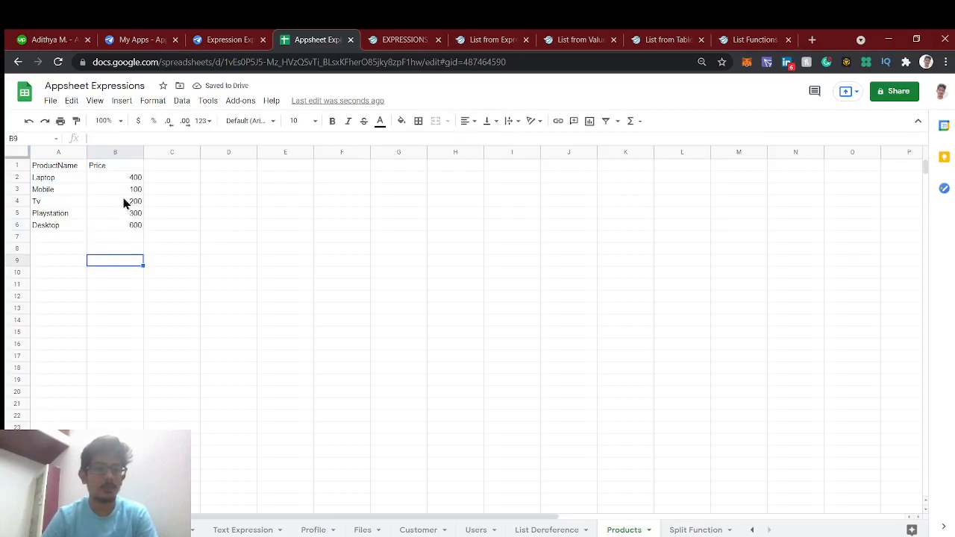
Step: Copy the Price header from the Products sheet and replace the TRUE condition in the AppSheet expression with [Price] > 100
{"action": "left_click", "coordinate": [228, 39]}
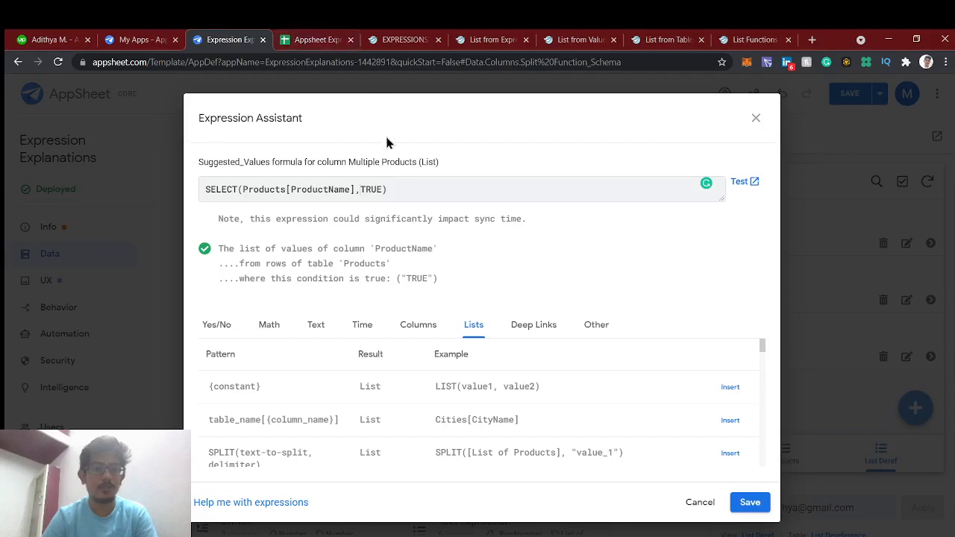
{"action": "left_click", "coordinate": [322, 39]}
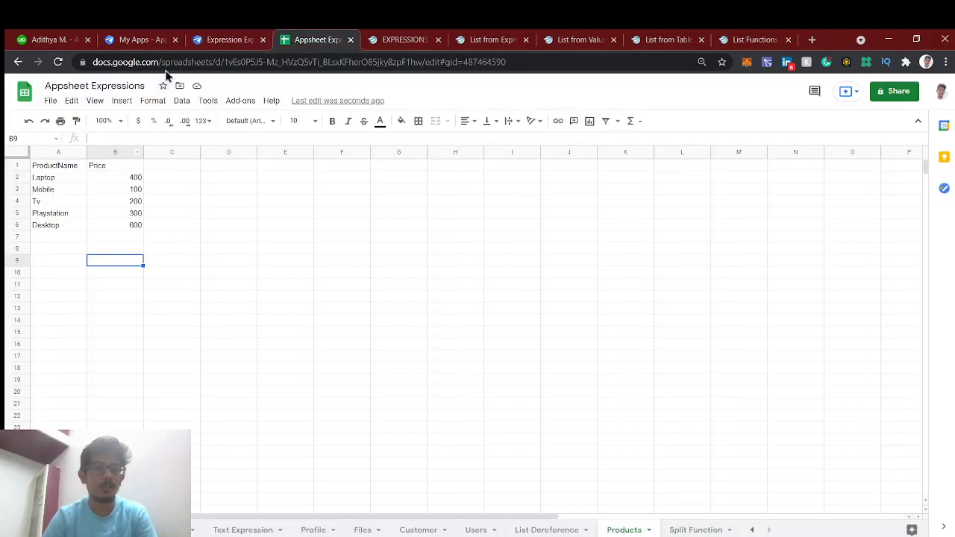
{"action": "left_click", "coordinate": [243, 38]}
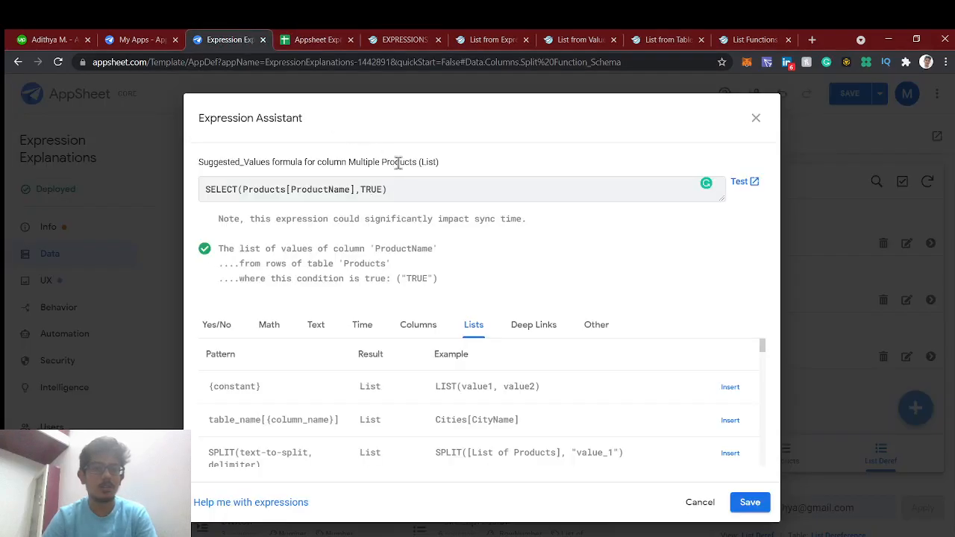
{"action": "left_click", "coordinate": [321, 39]}
{"action": "left_click", "coordinate": [103, 166]}
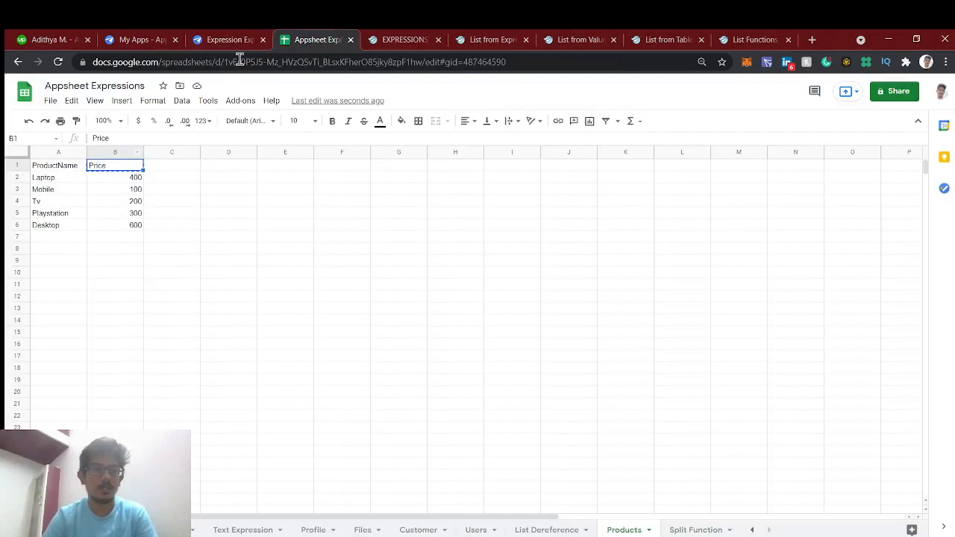
{"action": "left_click", "coordinate": [234, 37]}
{"action": "double_click", "coordinate": [373, 190]}
{"action": "type", "text": "Price"}
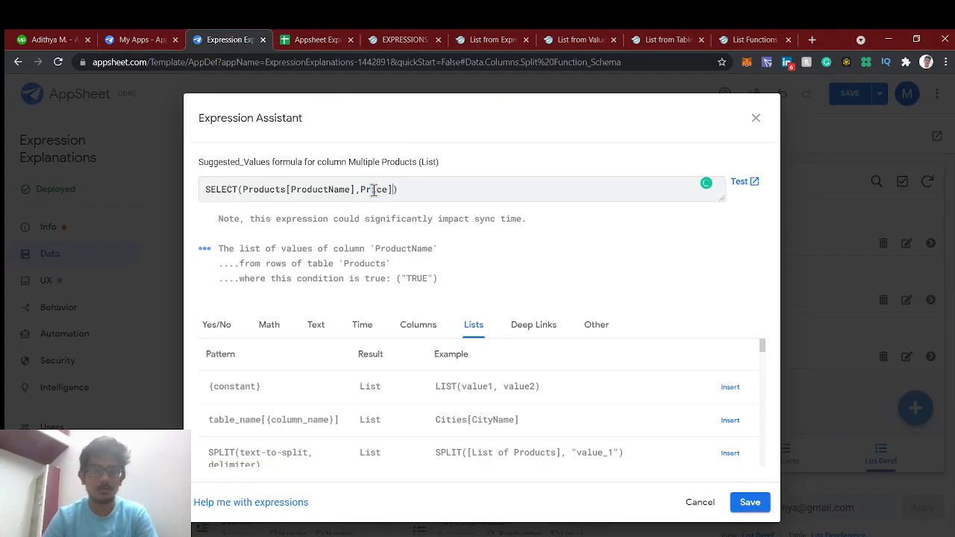
{"action": "key", "text": "ctrl+Left"}
{"action": "type", "text": "["}
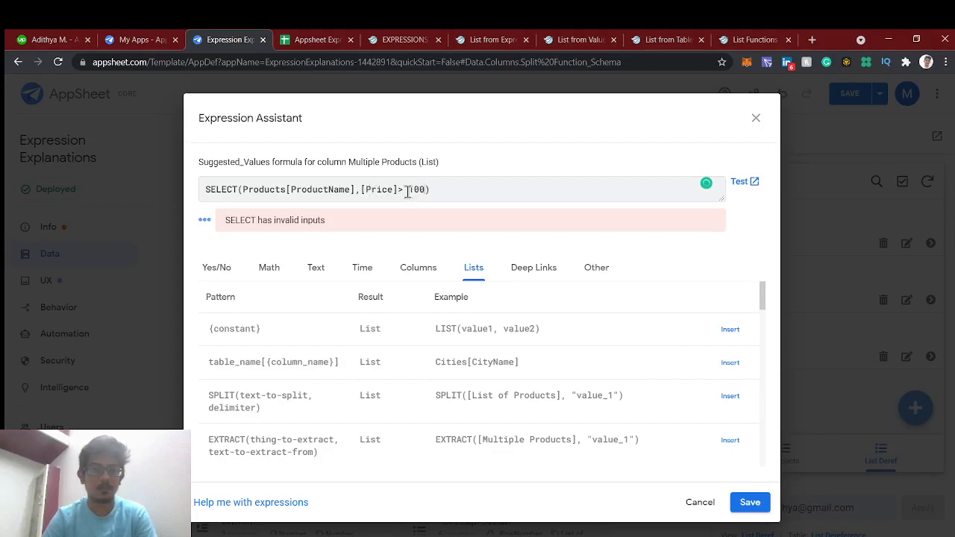
Step: Check the price condition against the Products sheet and save the Suggested values expression of Multiple Products
{"action": "left_click", "coordinate": [357, 38]}
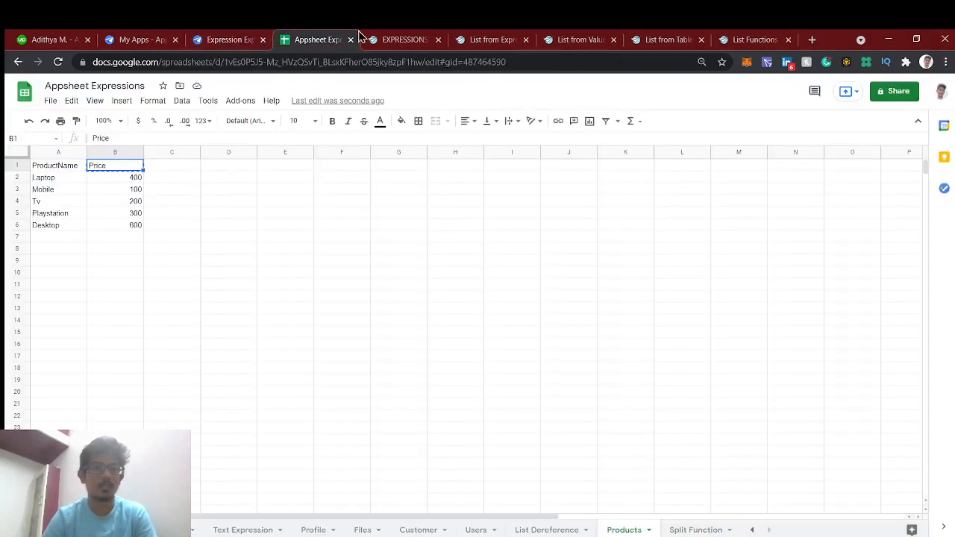
{"action": "left_click", "coordinate": [81, 190]}
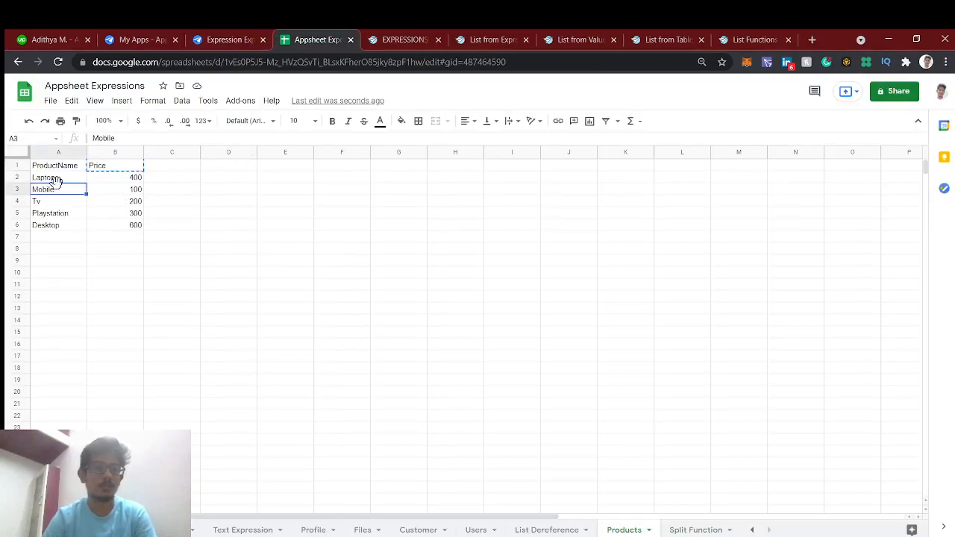
{"action": "left_click", "coordinate": [224, 37]}
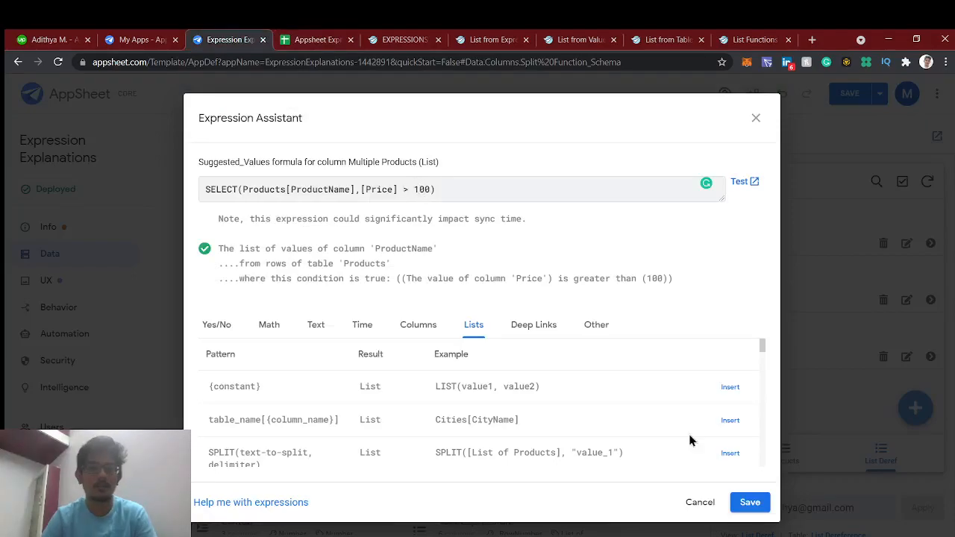
{"action": "left_click", "coordinate": [751, 504]}
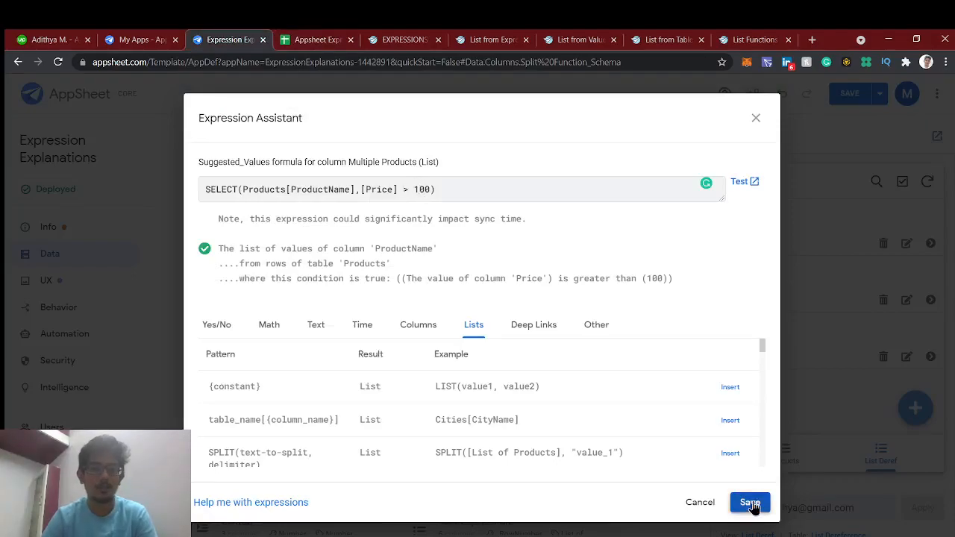
Step: Finish editing the Multiple Products column settings and save the app
{"action": "scroll", "coordinate": [477, 337], "scroll_direction": "up", "scroll_amount": 10}
{"action": "scroll", "coordinate": [478, 338], "scroll_direction": "down", "scroll_amount": 1}
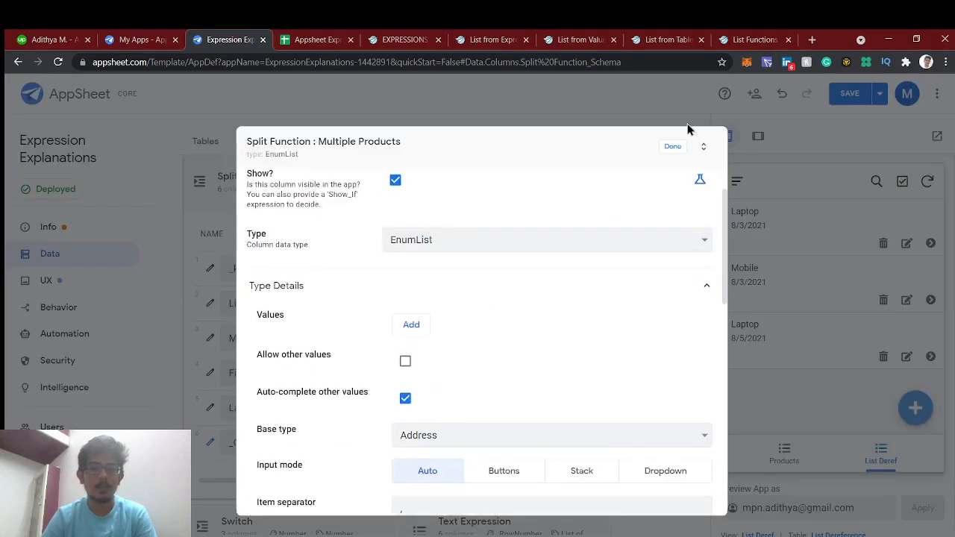
{"action": "left_click", "coordinate": [672, 147]}
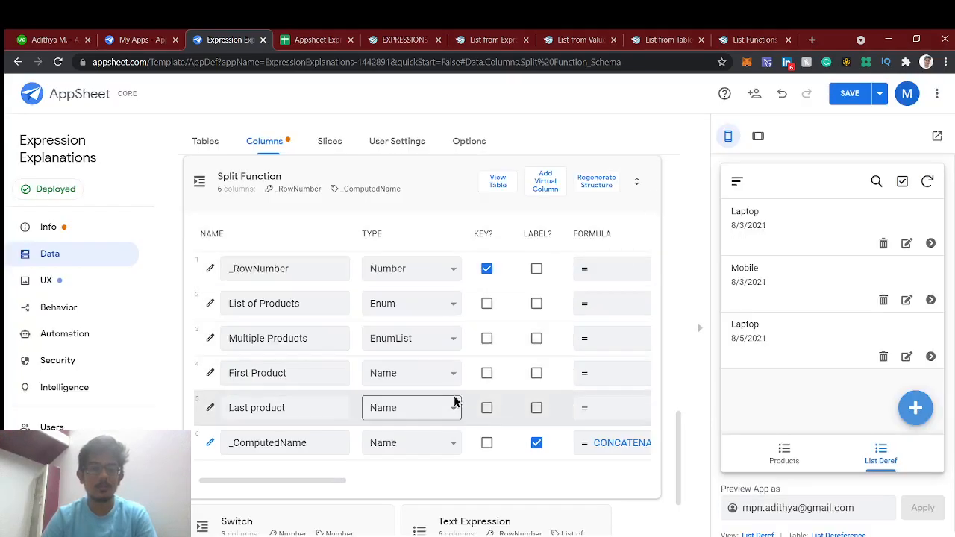
{"action": "left_click", "coordinate": [341, 375]}
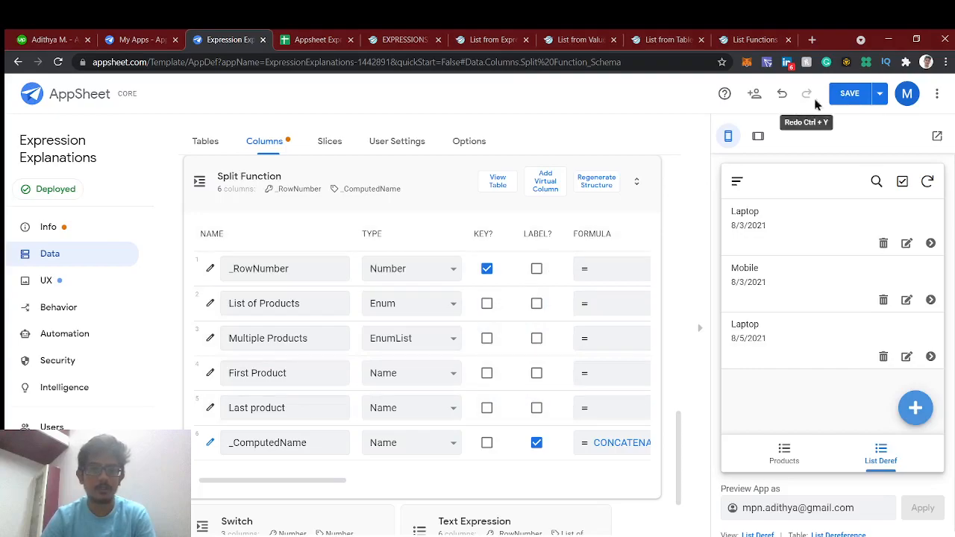
{"action": "left_click", "coordinate": [849, 94]}
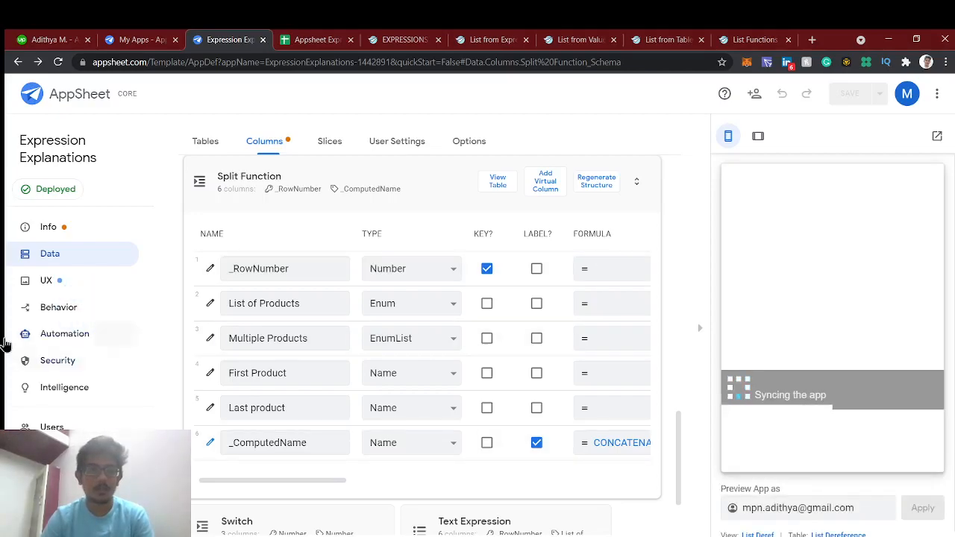
Step: Add a view named Split View that uses the Split Function data, and open its table's column definition
{"action": "left_click", "coordinate": [73, 282]}
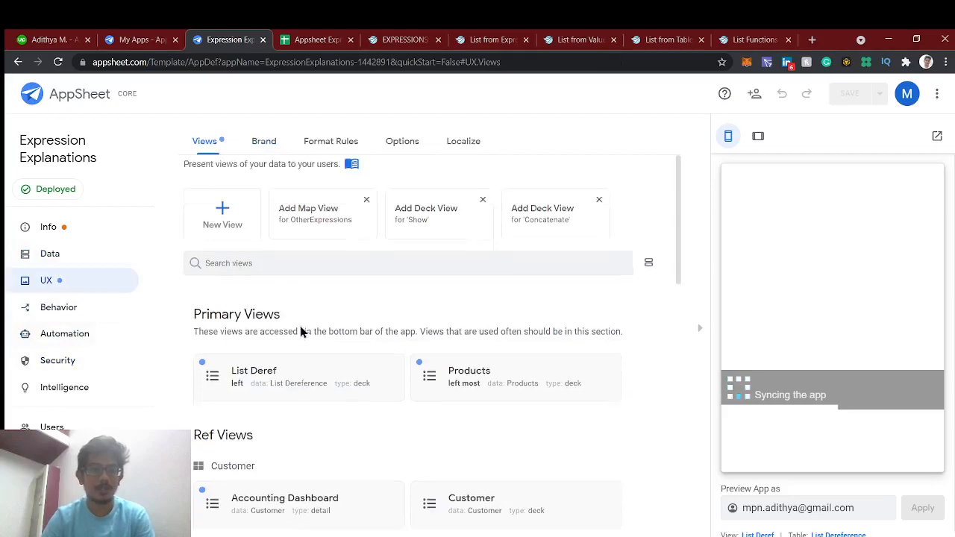
{"action": "left_click", "coordinate": [235, 216]}
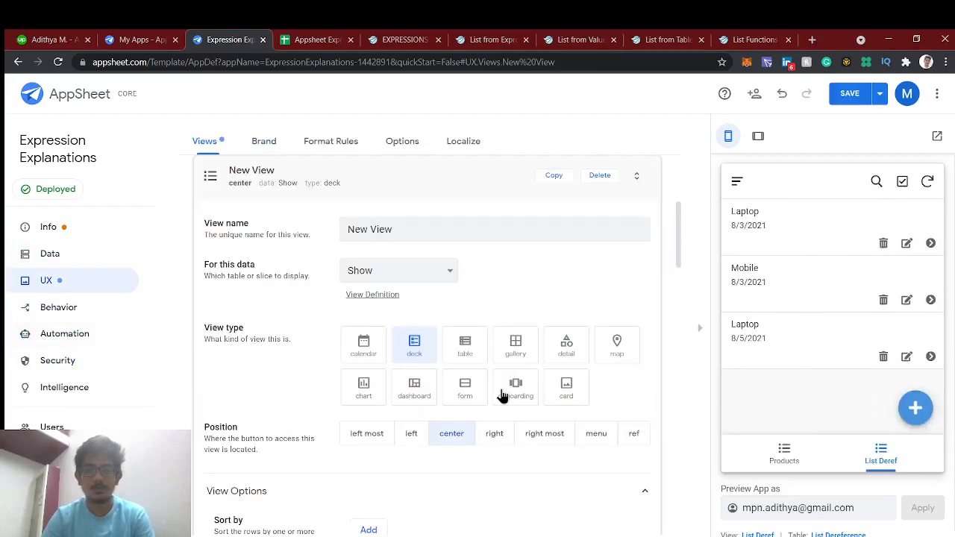
{"action": "left_click", "coordinate": [401, 227]}
{"action": "key", "text": "ctrl+a"}
{"action": "type", "text": "Split Vi"}
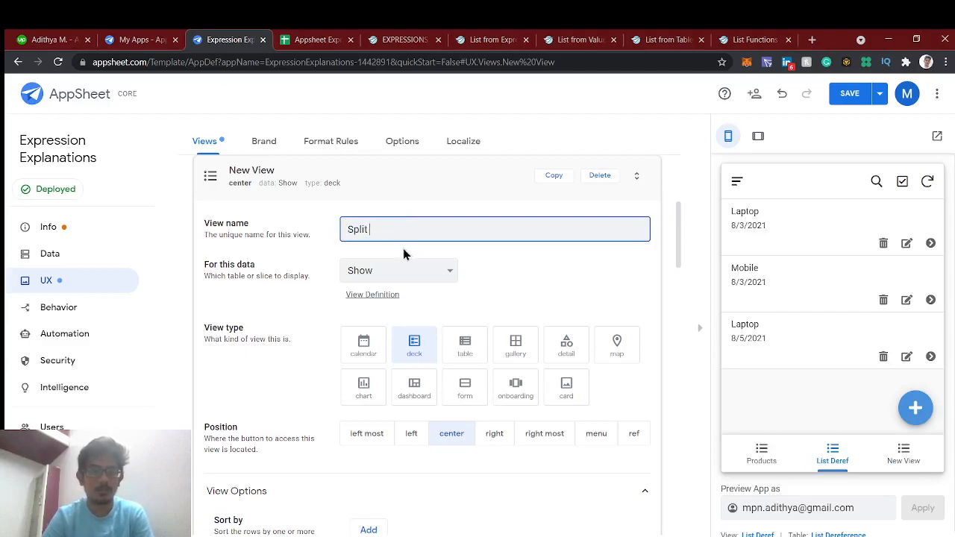
{"action": "key", "text": "Tab"}
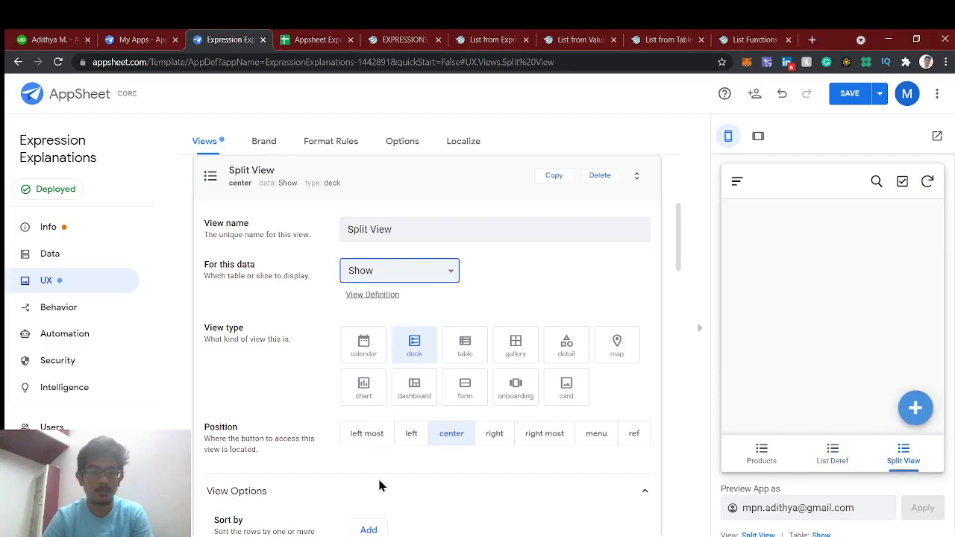
{"action": "key", "text": "Down"}
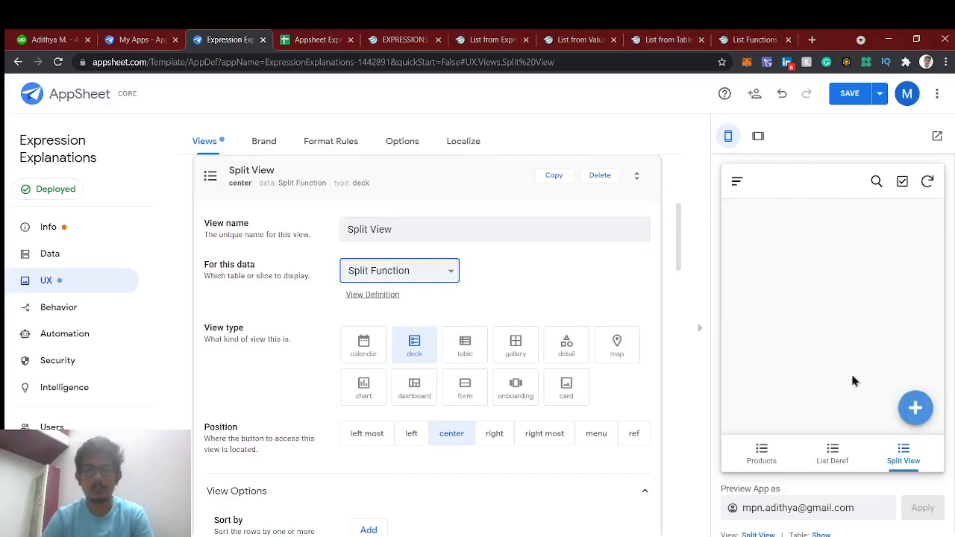
{"action": "left_click", "coordinate": [382, 297]}
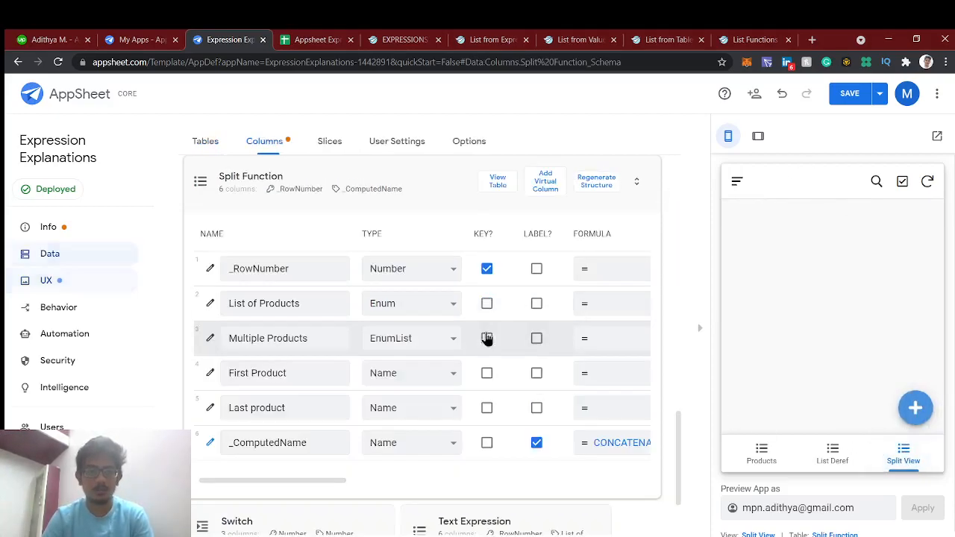
Step: Start a new Split View record with Mobile as List of Products and open the Multiple Products choices
{"action": "left_click", "coordinate": [913, 409]}
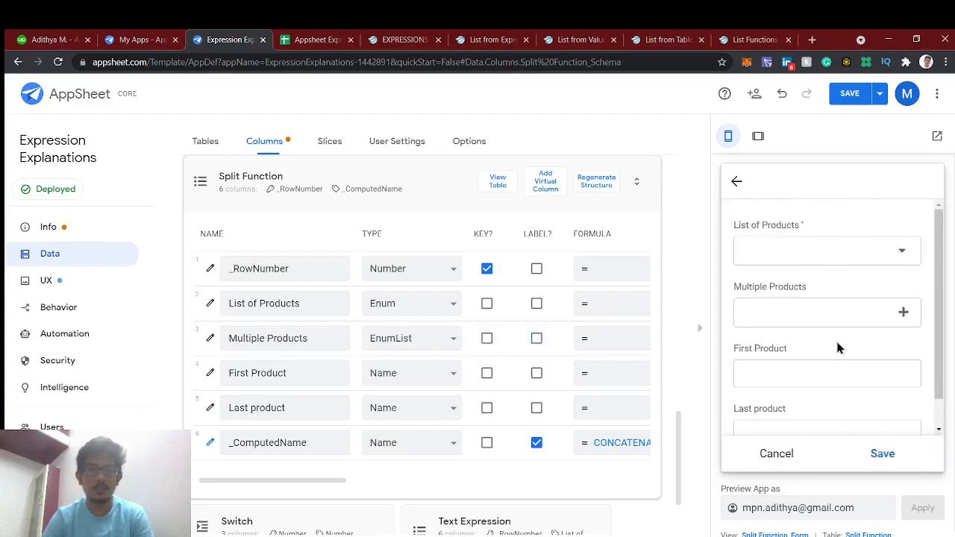
{"action": "left_click", "coordinate": [788, 259]}
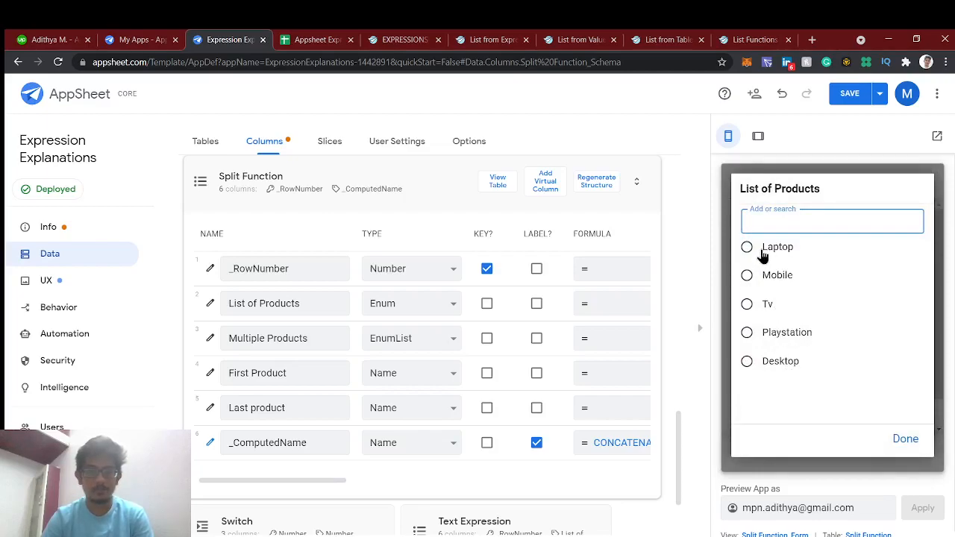
{"action": "left_click", "coordinate": [768, 276]}
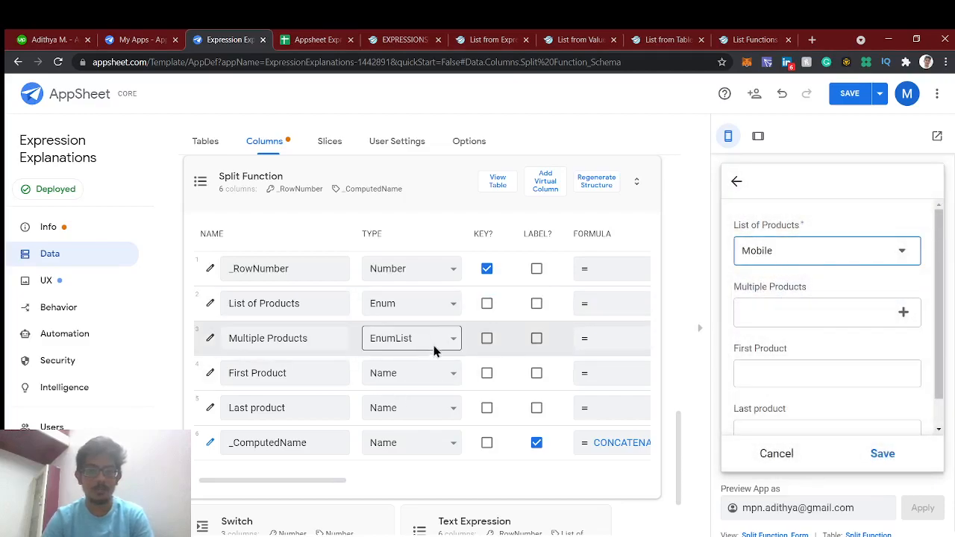
{"action": "left_click", "coordinate": [750, 313]}
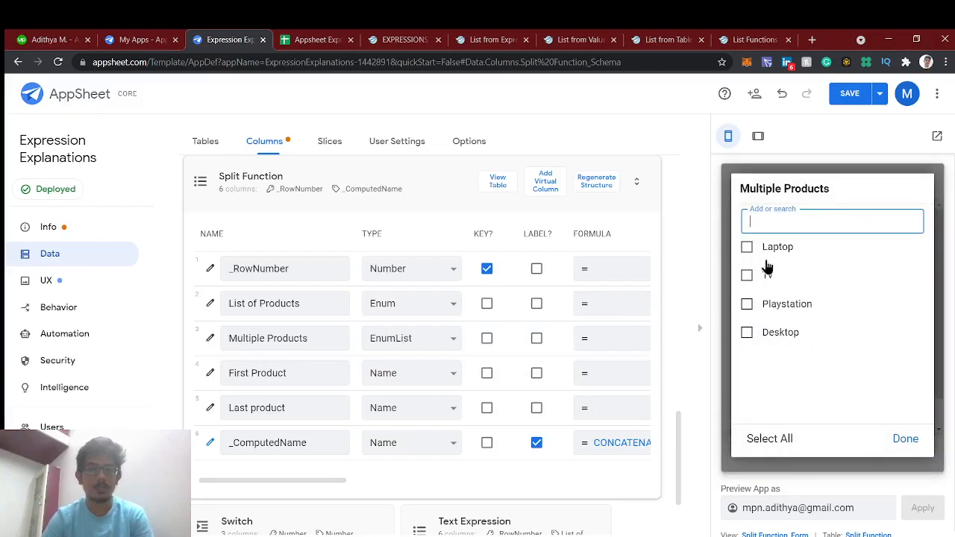
Step: Compare the Suggested values expression of Multiple Products with the prices in the Products sheet, and close the column settings
{"action": "left_click", "coordinate": [210, 340]}
{"action": "scroll", "coordinate": [398, 377], "scroll_direction": "down", "scroll_amount": 5}
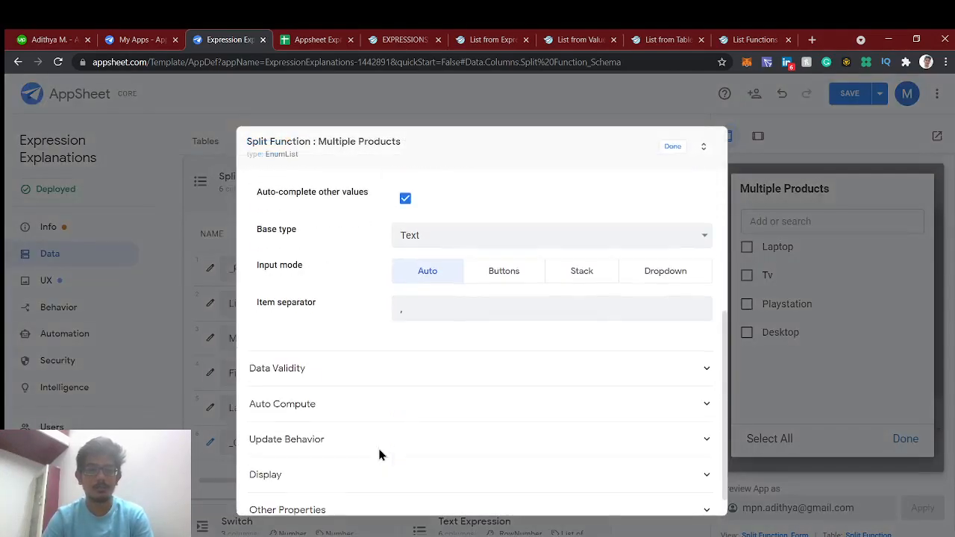
{"action": "scroll", "coordinate": [334, 386], "scroll_direction": "down", "scroll_amount": 1}
{"action": "left_click", "coordinate": [319, 372]}
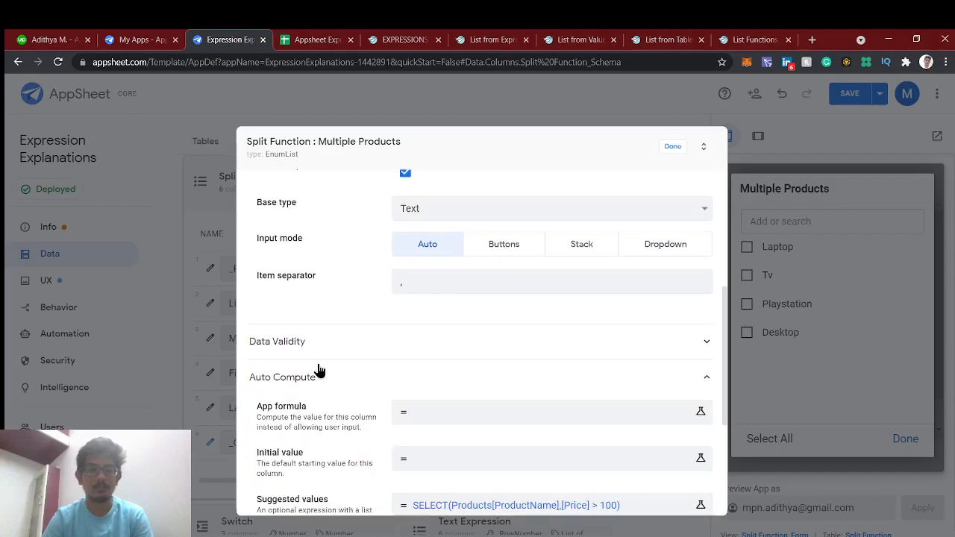
{"action": "scroll", "coordinate": [319, 368], "scroll_direction": "down", "scroll_amount": 1}
{"action": "left_click", "coordinate": [313, 39]}
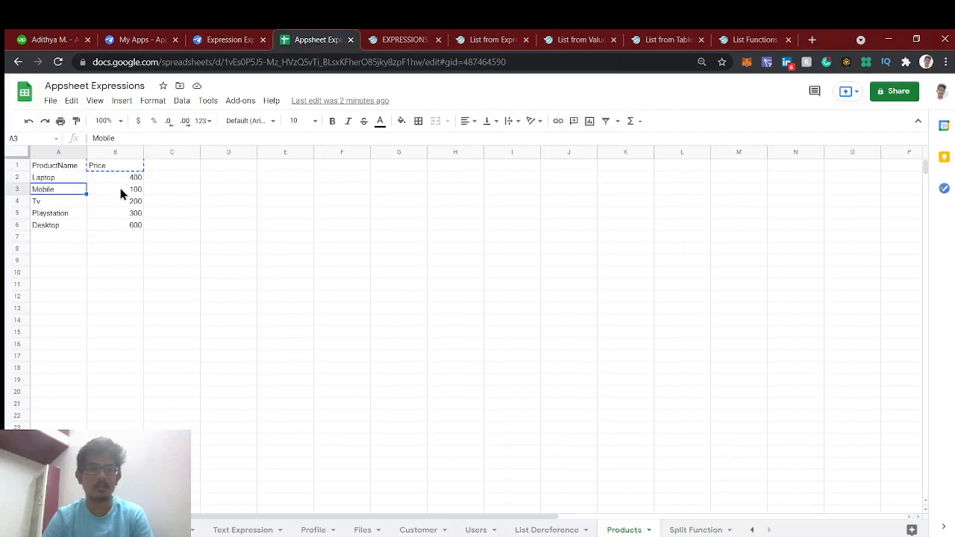
{"action": "left_click", "coordinate": [235, 39]}
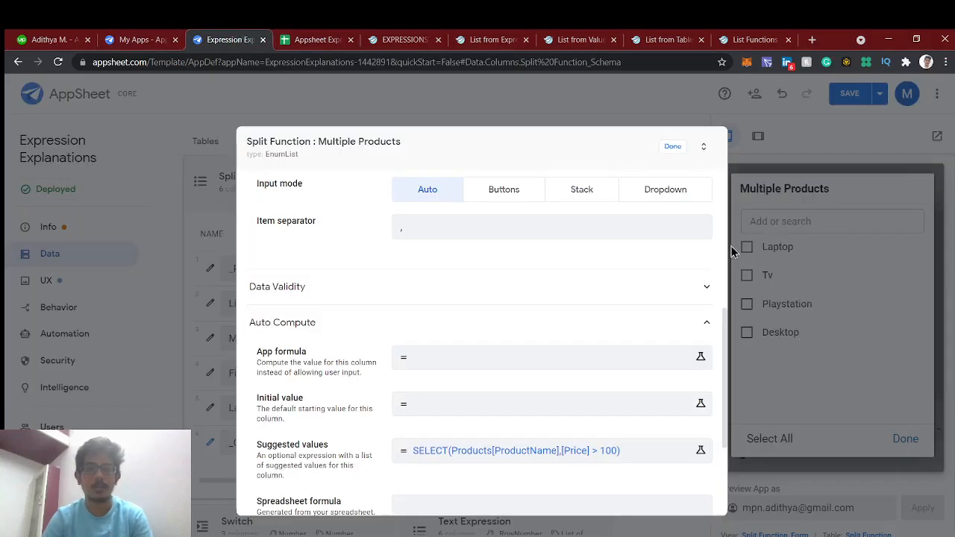
{"action": "left_click", "coordinate": [680, 152]}
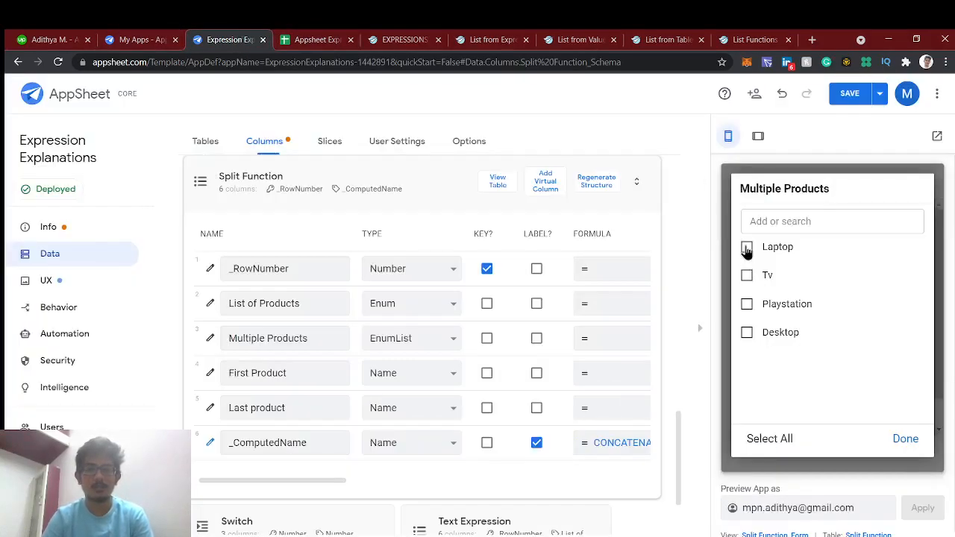
Step: Choose Laptop, Playstation and Desktop as the record's Multiple Products
{"action": "left_click", "coordinate": [746, 247]}
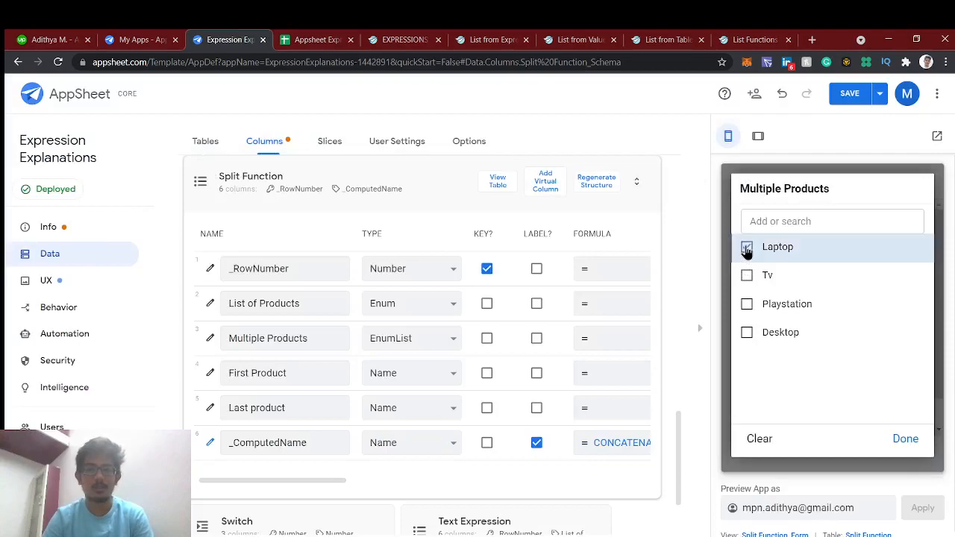
{"action": "left_click", "coordinate": [746, 305]}
{"action": "left_click", "coordinate": [749, 335]}
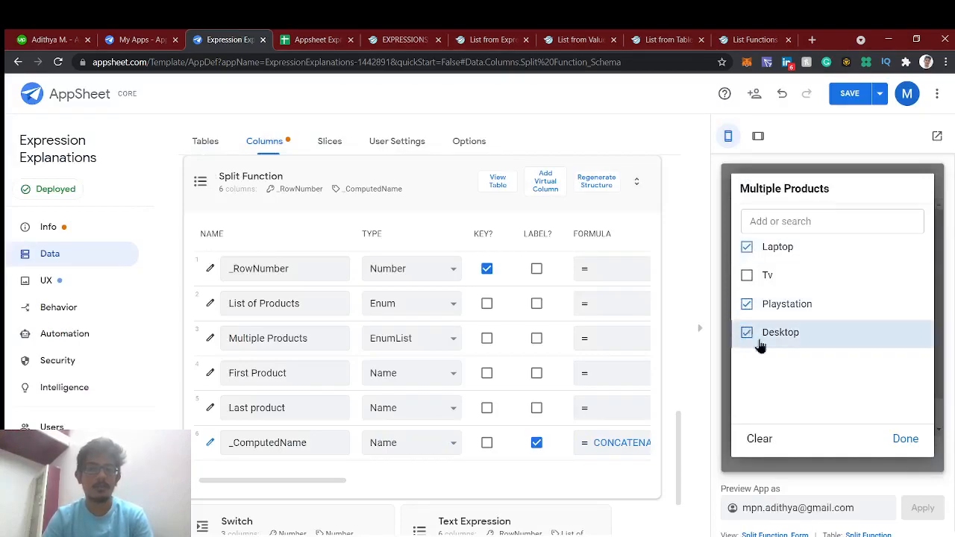
{"action": "left_click", "coordinate": [903, 440]}
{"action": "scroll", "coordinate": [814, 348], "scroll_direction": "down", "scroll_amount": 1}
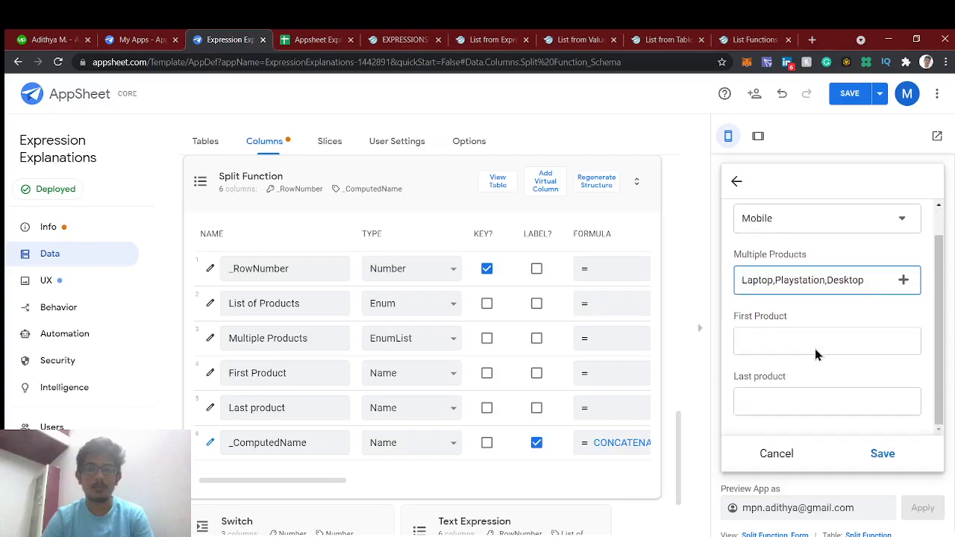
Step: Leave First Product and Last product blank, save the record and sync the preview app
{"action": "left_click", "coordinate": [804, 339]}
{"action": "left_click", "coordinate": [798, 396]}
{"action": "left_click", "coordinate": [778, 347]}
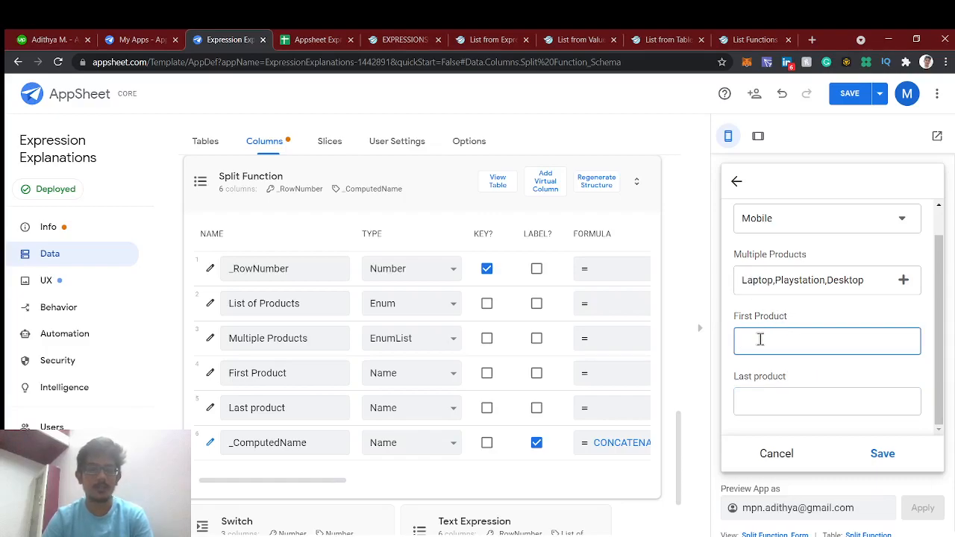
{"action": "left_click", "coordinate": [810, 405]}
{"action": "left_click", "coordinate": [771, 349]}
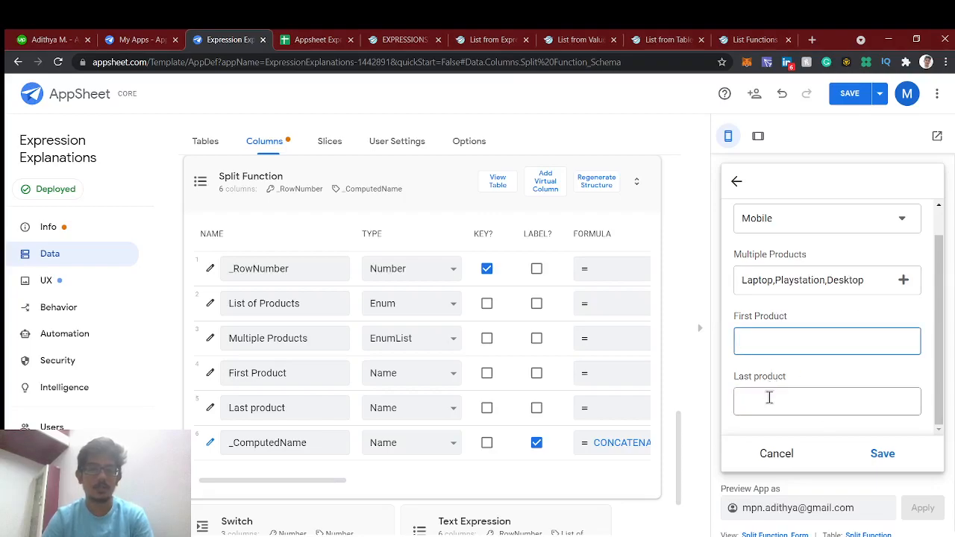
{"action": "scroll", "coordinate": [789, 379], "scroll_direction": "up", "scroll_amount": 1}
{"action": "scroll", "coordinate": [790, 379], "scroll_direction": "down", "scroll_amount": 1}
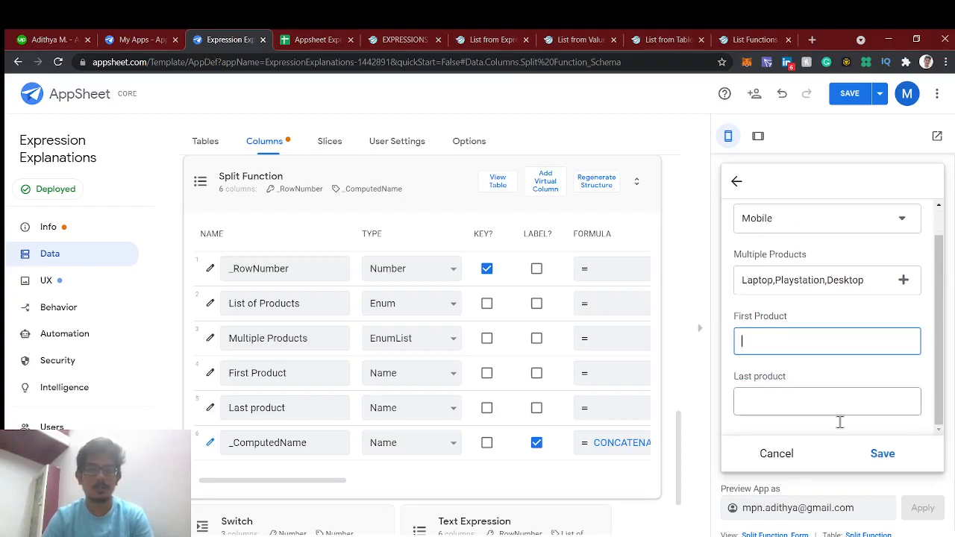
{"action": "left_click", "coordinate": [881, 455]}
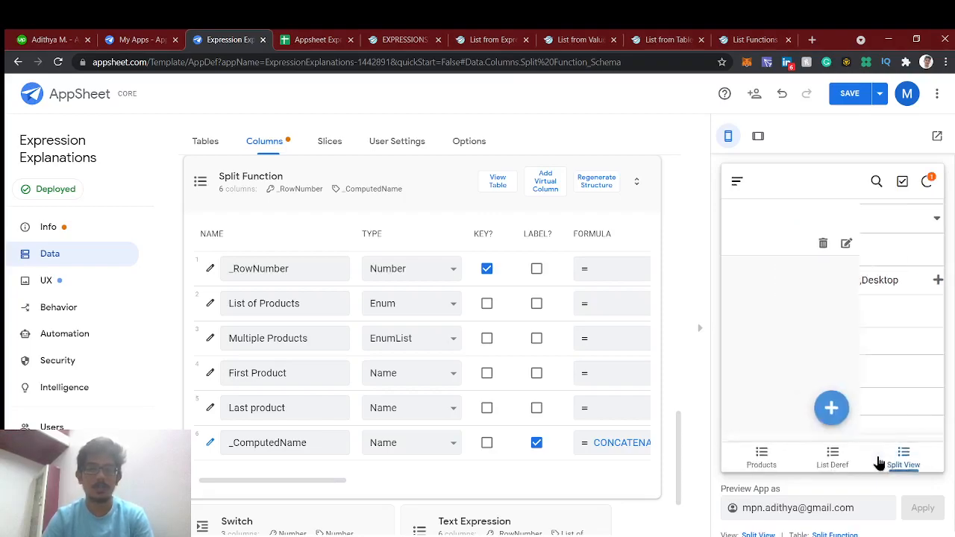
{"action": "left_click", "coordinate": [929, 187]}
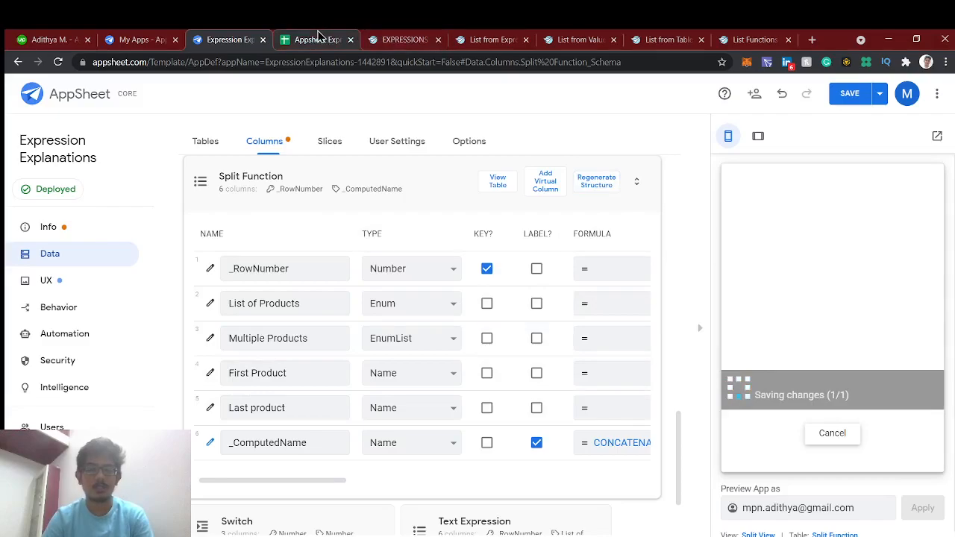
Step: Check the Split Function sheet for the synced record and return to the app editor
{"action": "left_click", "coordinate": [315, 38]}
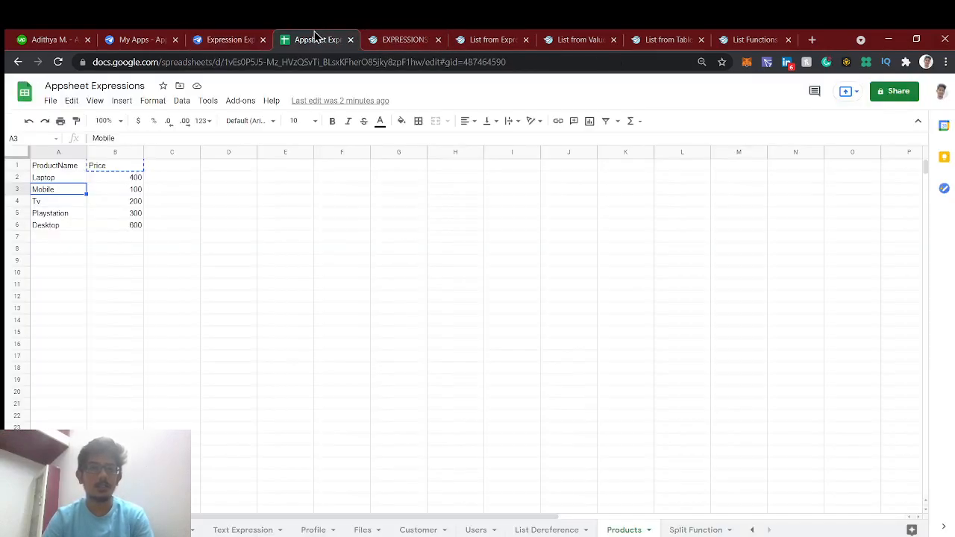
{"action": "left_click", "coordinate": [709, 530]}
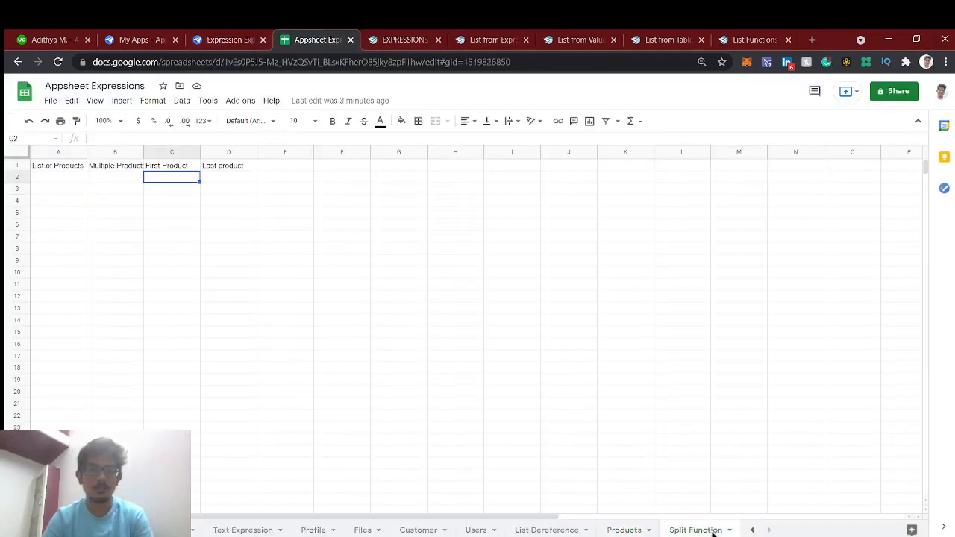
{"action": "left_click", "coordinate": [221, 39]}
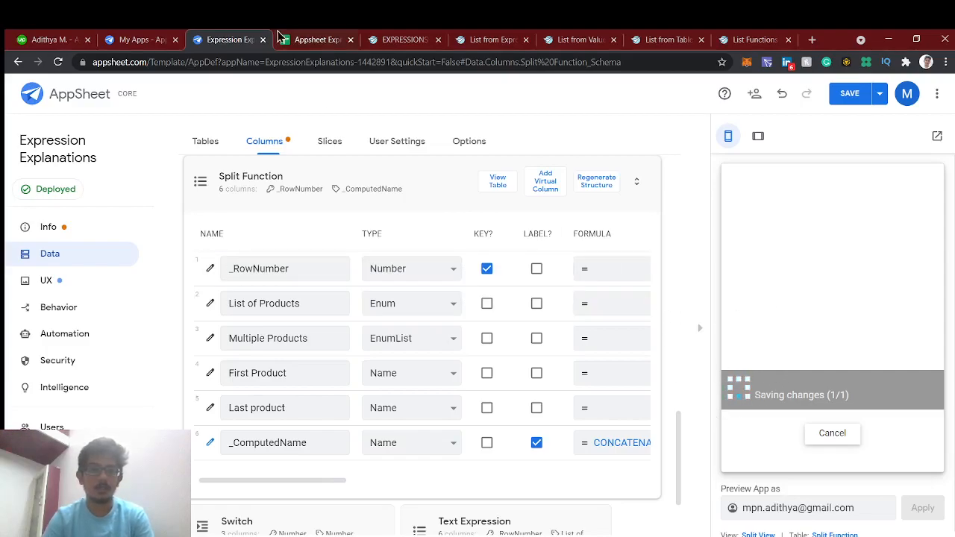
{"action": "left_click", "coordinate": [317, 39]}
{"action": "left_click", "coordinate": [228, 39]}
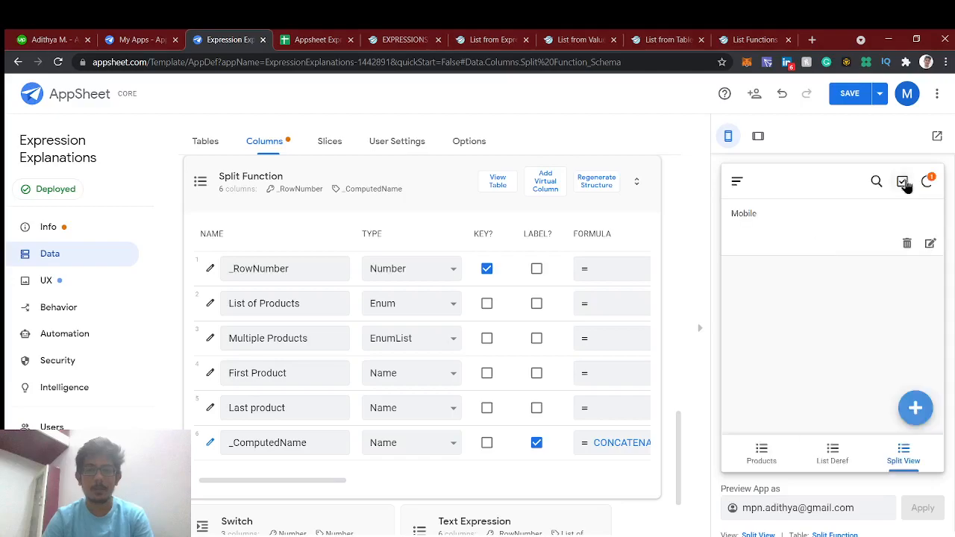
Step: Reload the app editor and cancel the Mobile Number form in the preview app
{"action": "left_click", "coordinate": [60, 63]}
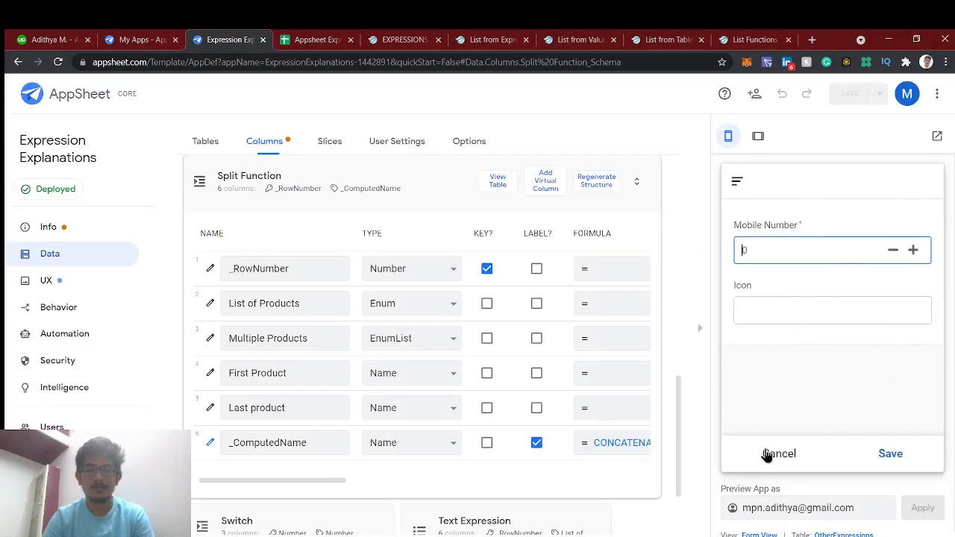
{"action": "left_click", "coordinate": [776, 454]}
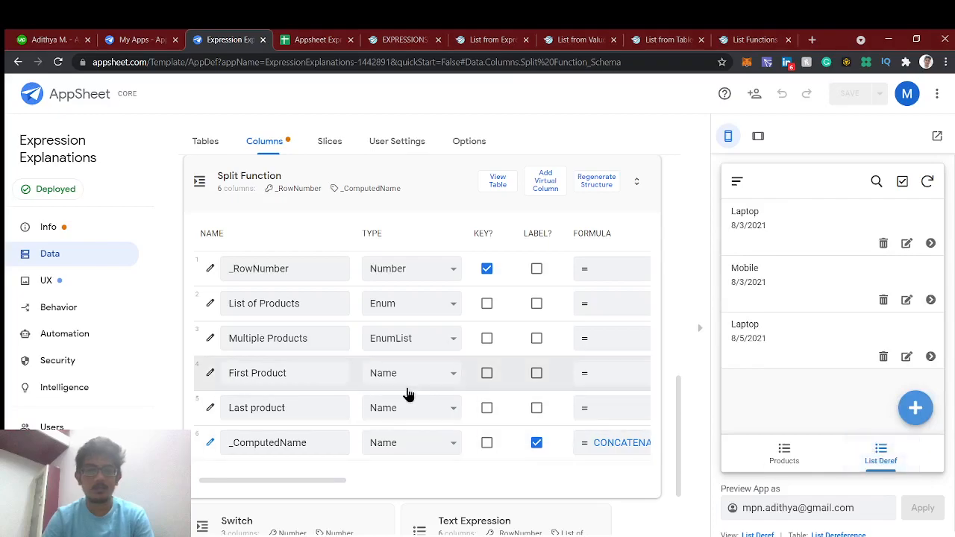
Step: Add a new view named Split View for the Split Function data and save the app
{"action": "left_click", "coordinate": [53, 278]}
{"action": "scroll", "coordinate": [298, 336], "scroll_direction": "down", "scroll_amount": 1}
{"action": "scroll", "coordinate": [261, 173], "scroll_direction": "up", "scroll_amount": 1}
{"action": "left_click", "coordinate": [229, 235]}
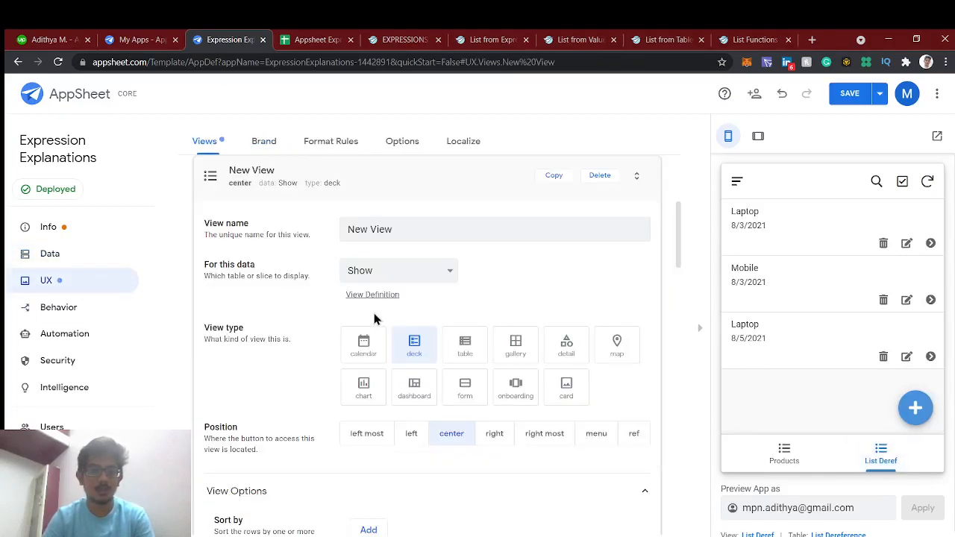
{"action": "triple_click", "coordinate": [375, 231]}
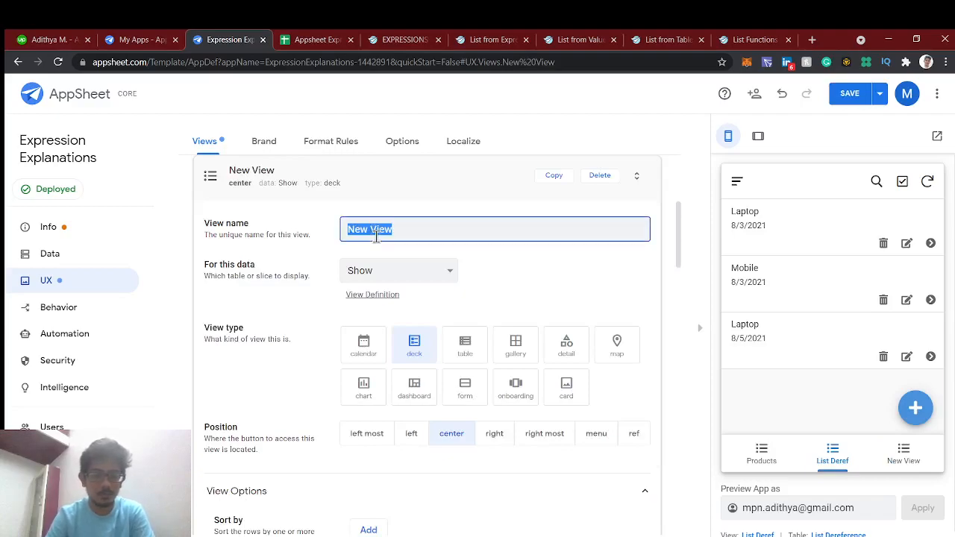
{"action": "type", "text": "Split View"}
{"action": "key", "text": "Tab"}
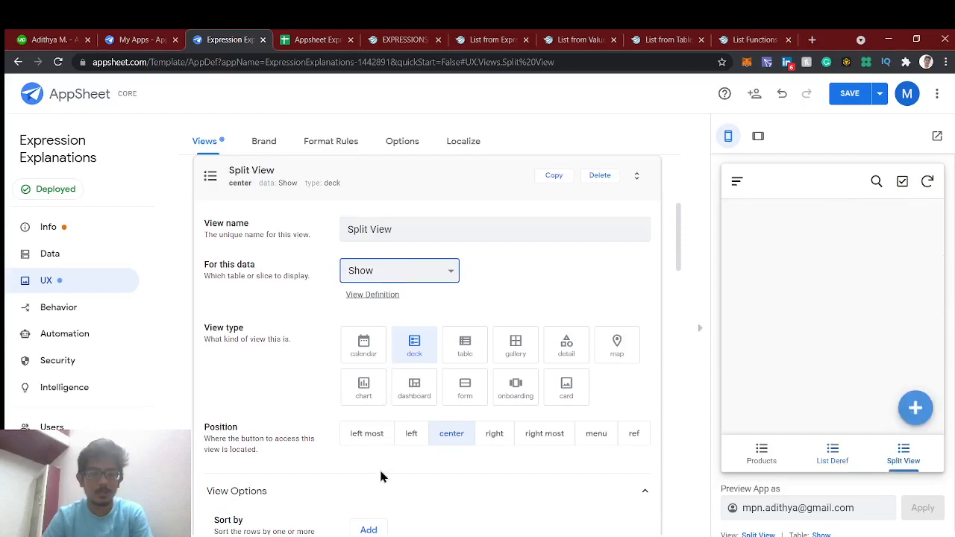
{"action": "key", "text": "Down"}
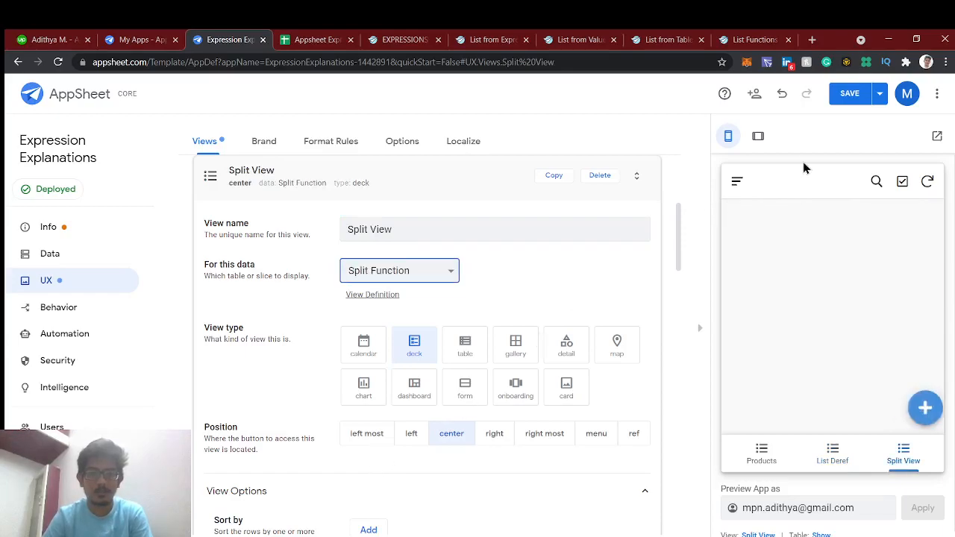
{"action": "left_click", "coordinate": [851, 93]}
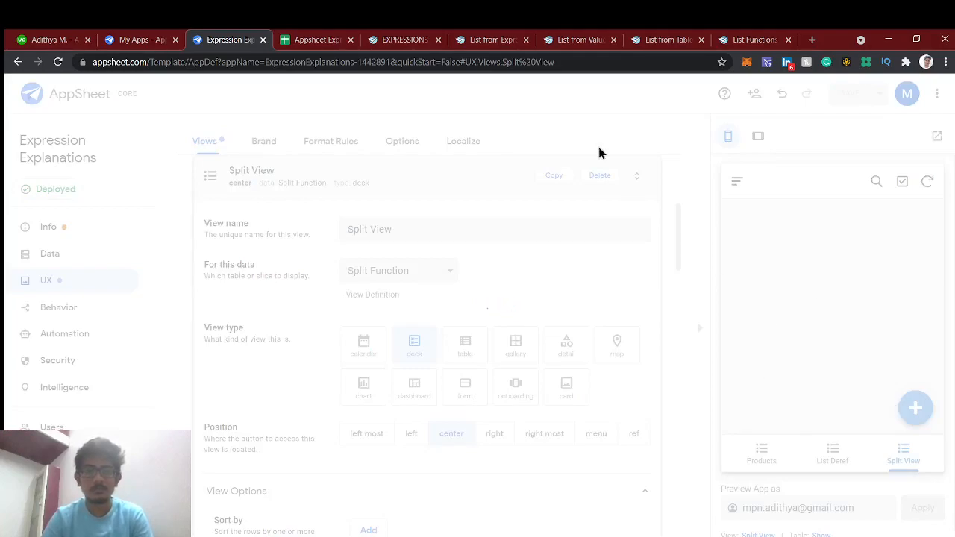
Step: Open the definition of Split View's data source to get to the Split Function columns
{"action": "left_click", "coordinate": [313, 39]}
{"action": "left_click", "coordinate": [227, 40]}
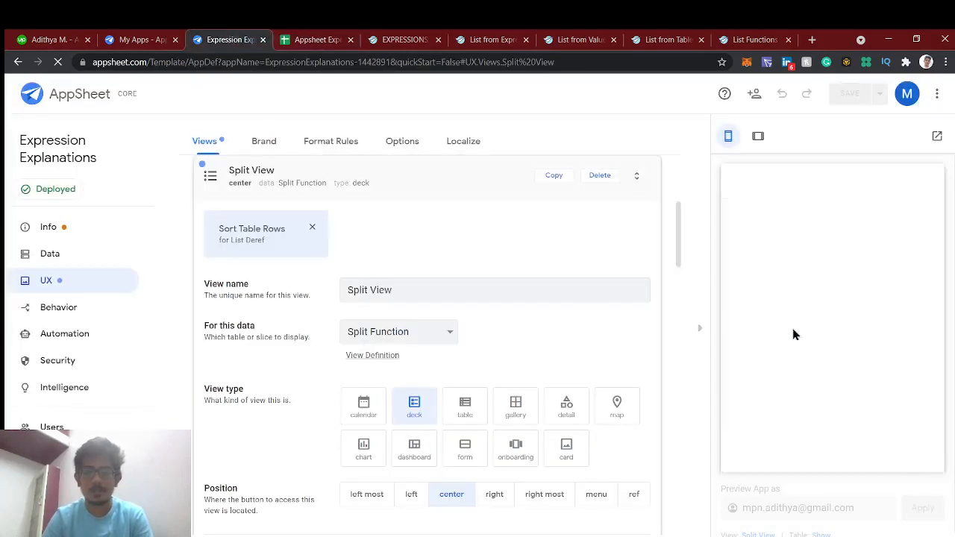
{"action": "left_click", "coordinate": [387, 356]}
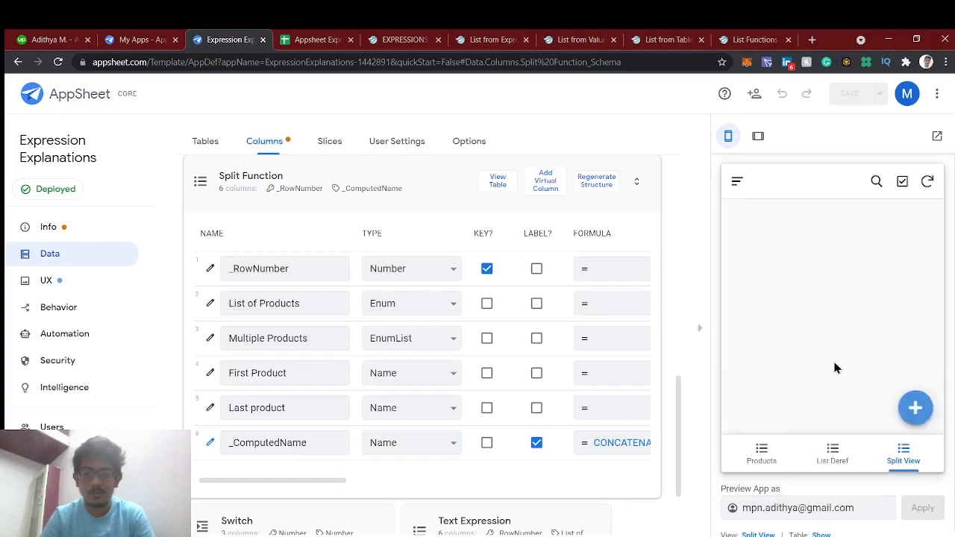
Step: Start a Split View record with Laptop in List of Products and choose Laptop and Playstation as Multiple Products
{"action": "left_click", "coordinate": [919, 406]}
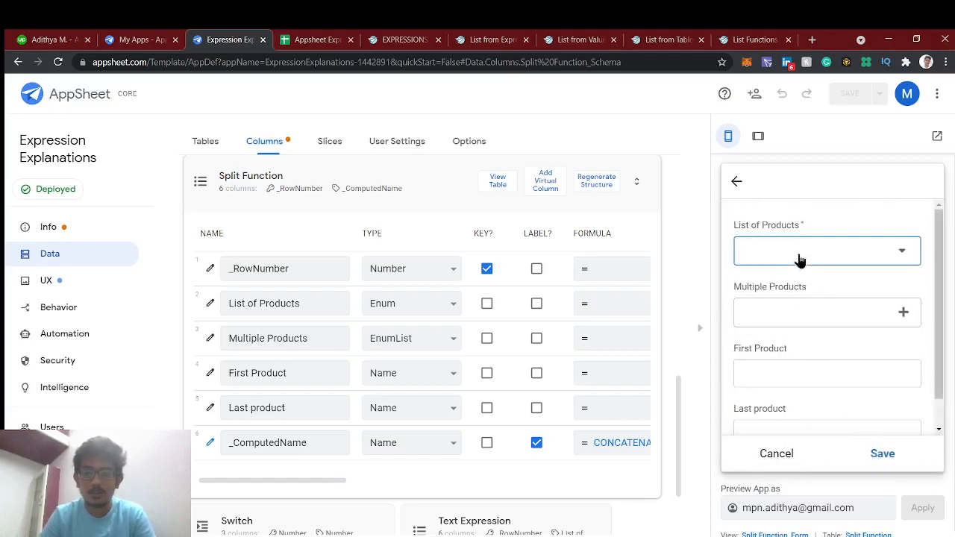
{"action": "left_click", "coordinate": [805, 258]}
{"action": "left_click", "coordinate": [785, 251]}
{"action": "left_click", "coordinate": [810, 316]}
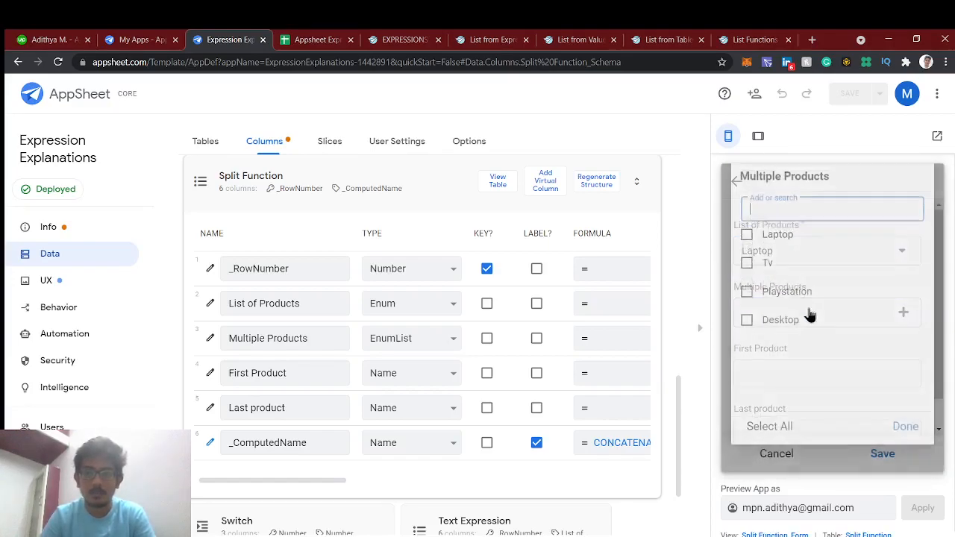
{"action": "left_click", "coordinate": [749, 250]}
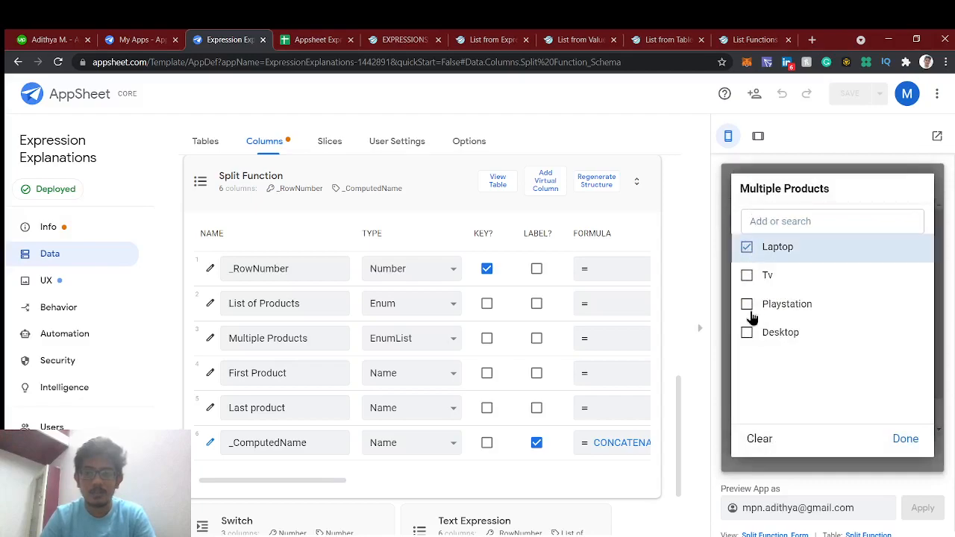
{"action": "left_click", "coordinate": [749, 306]}
{"action": "left_click", "coordinate": [895, 439]}
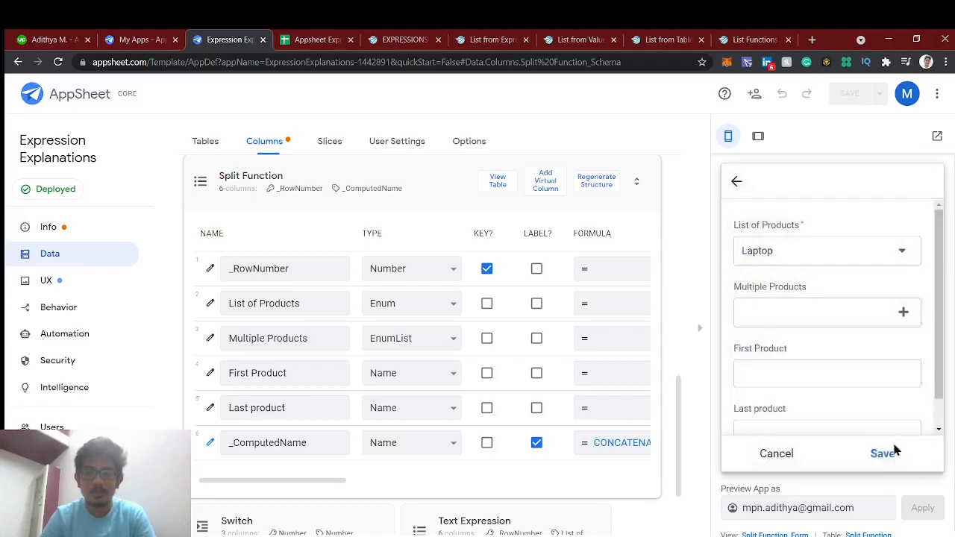
Step: Save the new record, return to Split View and sync the preview app
{"action": "left_click", "coordinate": [889, 452]}
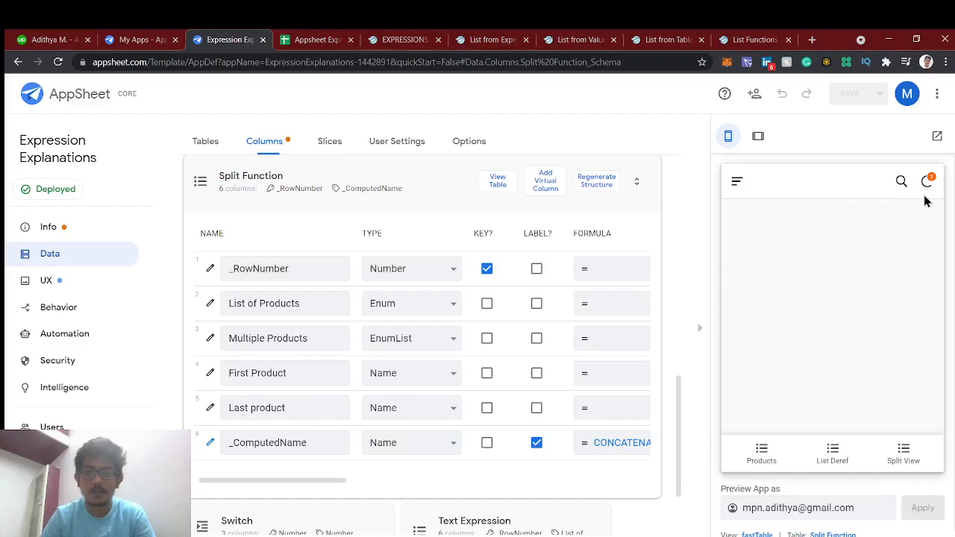
{"action": "left_click", "coordinate": [893, 443]}
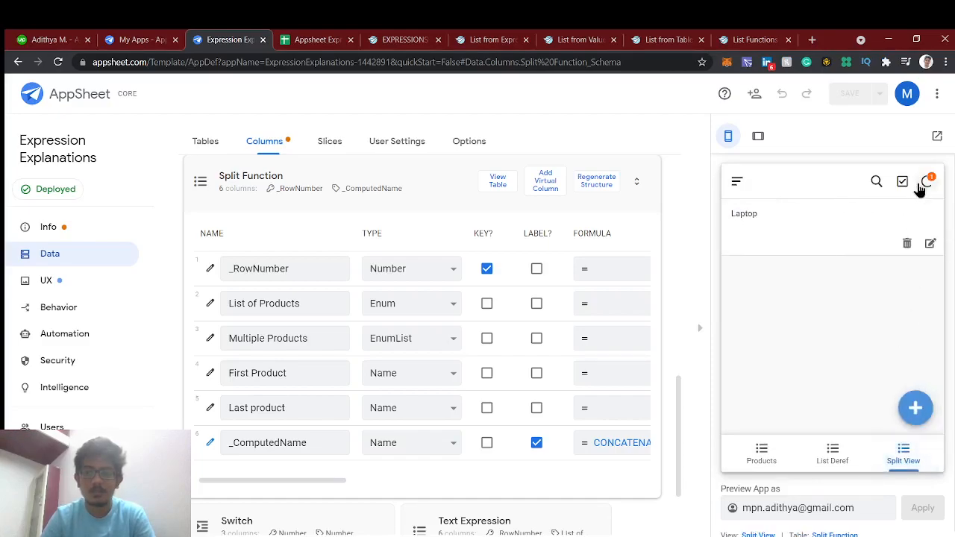
{"action": "left_click", "coordinate": [922, 185]}
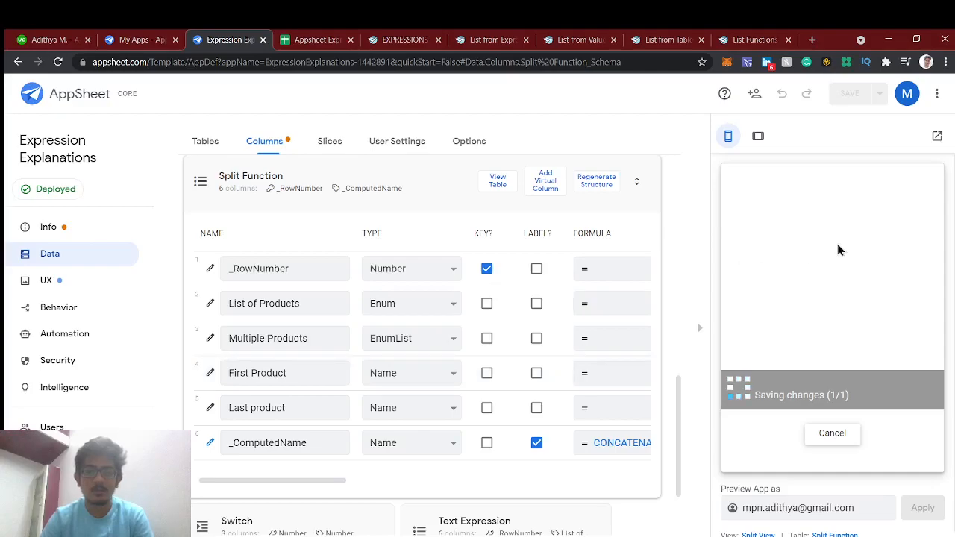
Step: Review the Split Function column settings and the _ComputedName formula
{"action": "scroll", "coordinate": [541, 378], "scroll_direction": "right", "scroll_amount": 3}
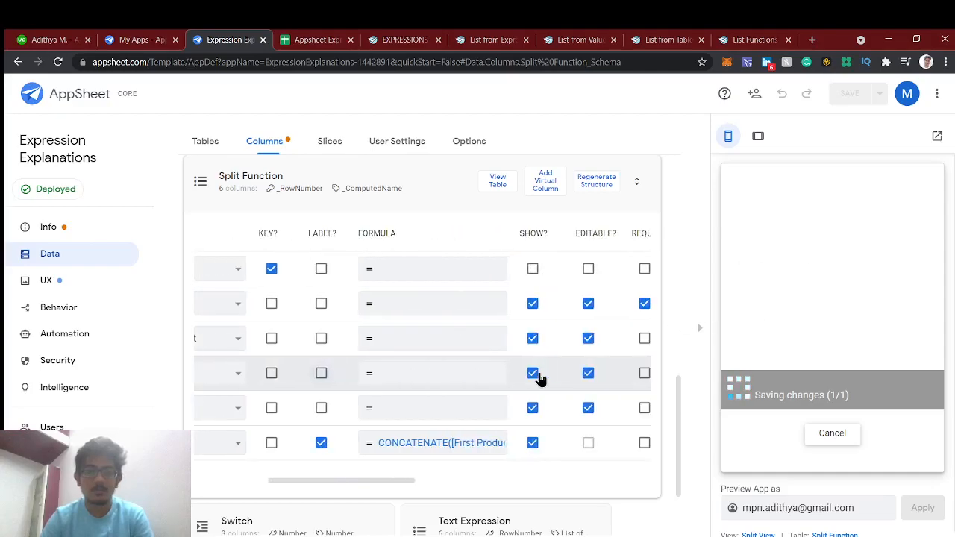
{"action": "scroll", "coordinate": [541, 378], "scroll_direction": "left", "scroll_amount": 2}
{"action": "scroll", "coordinate": [541, 378], "scroll_direction": "right", "scroll_amount": 4}
{"action": "scroll", "coordinate": [541, 379], "scroll_direction": "left", "scroll_amount": 5}
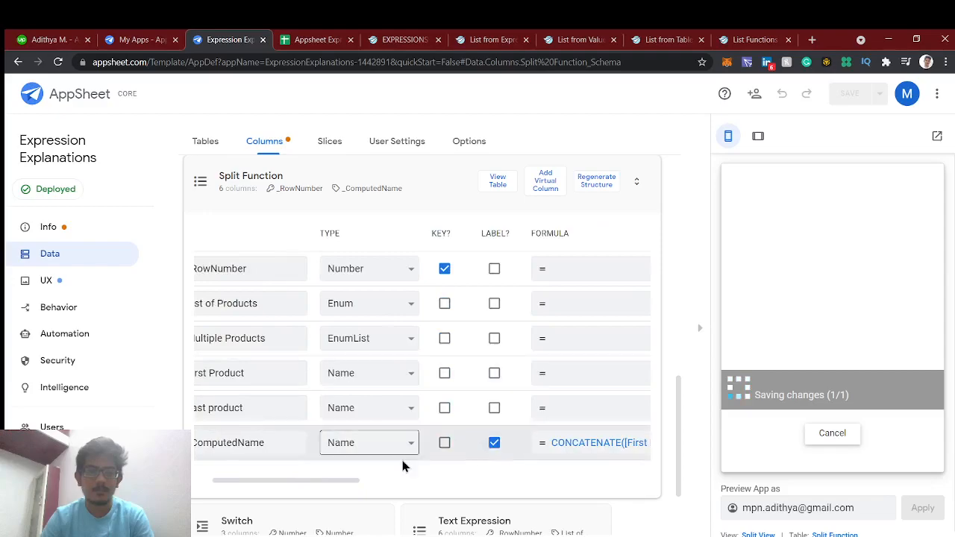
{"action": "left_click", "coordinate": [593, 449]}
{"action": "scroll", "coordinate": [593, 455], "scroll_direction": "right", "scroll_amount": 2}
{"action": "scroll", "coordinate": [593, 455], "scroll_direction": "left", "scroll_amount": 3}
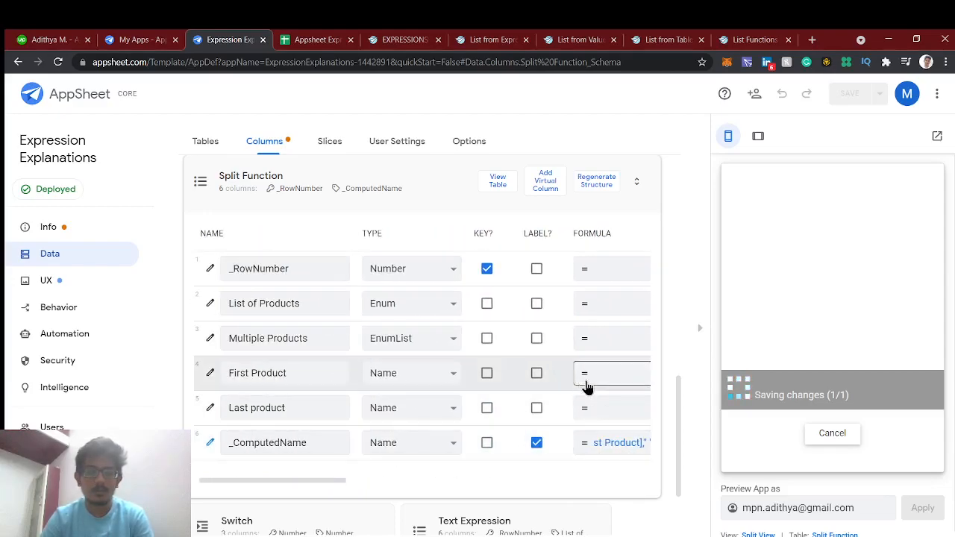
Step: Check the Split Function sheet for the new record and return to the app editor
{"action": "left_click", "coordinate": [284, 38]}
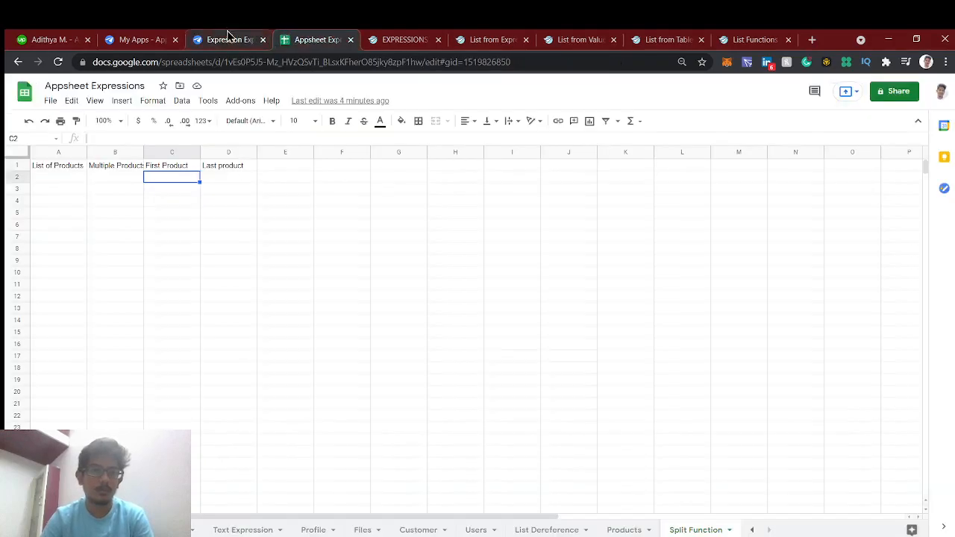
{"action": "left_click", "coordinate": [214, 226]}
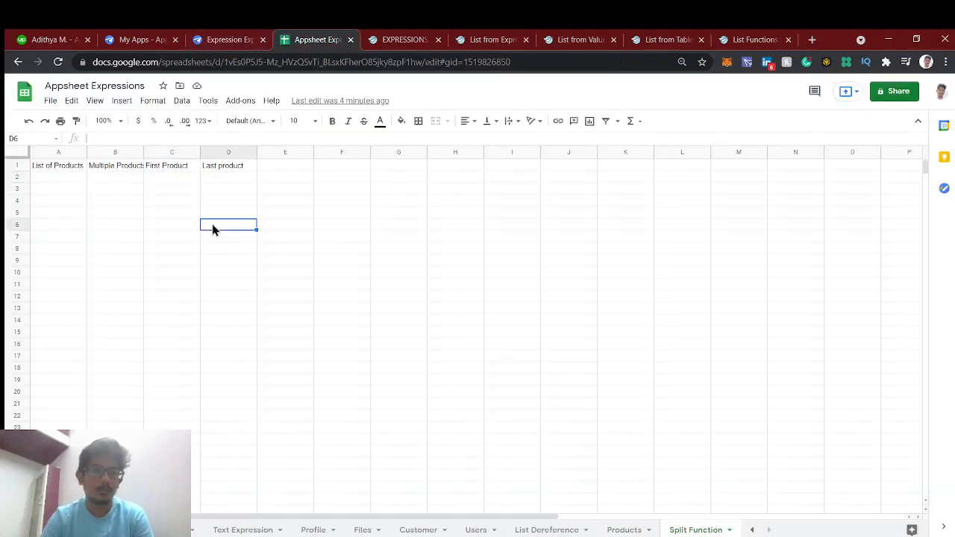
{"action": "left_click", "coordinate": [217, 38]}
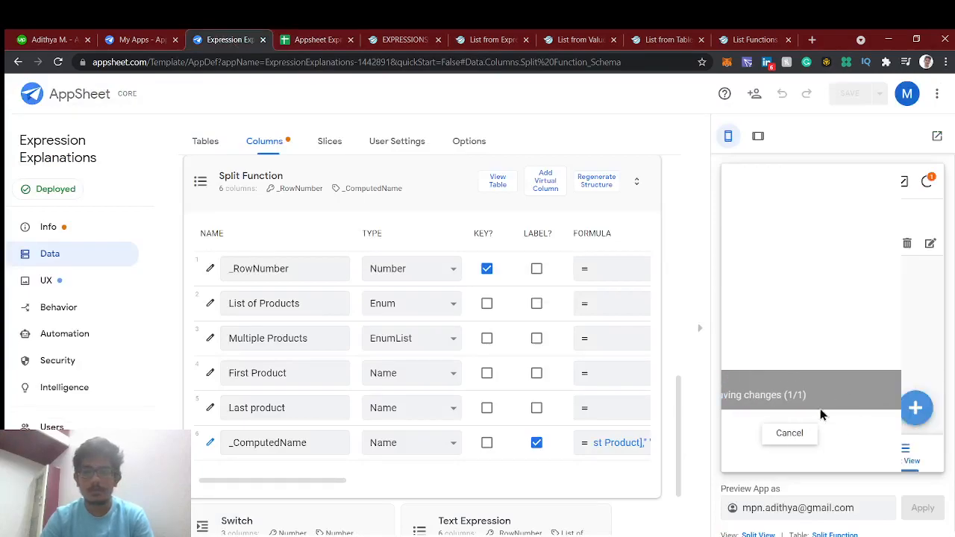
Step: Delete the Laptop record from Split View in the preview app
{"action": "left_click", "coordinate": [905, 245]}
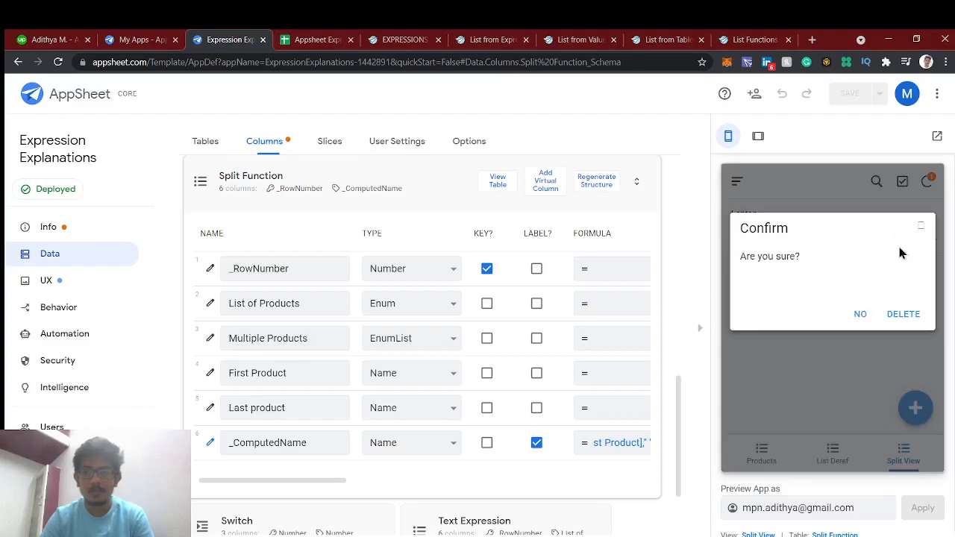
{"action": "left_click", "coordinate": [904, 314]}
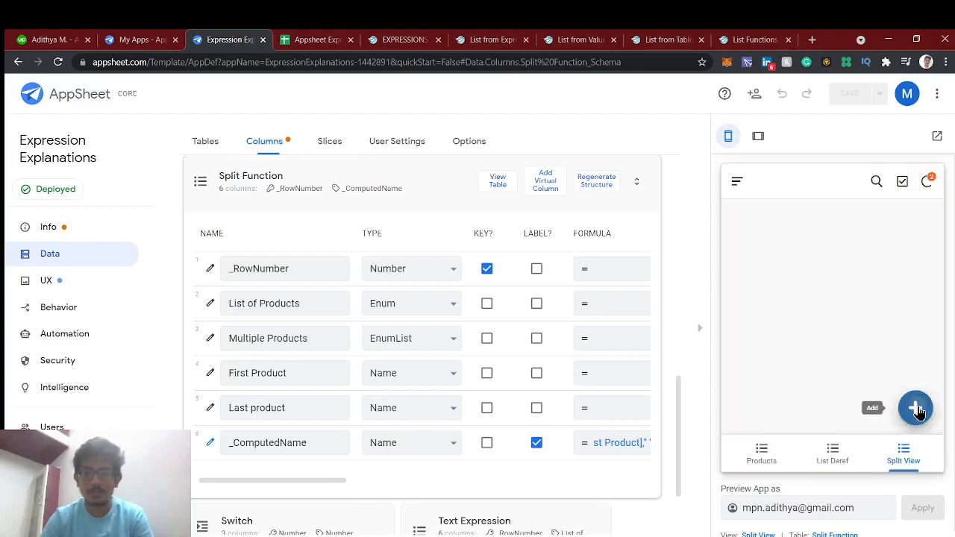
Step: Start another record with Mobile in List of Products and choose Laptop and Tv as Multiple Products
{"action": "left_click", "coordinate": [915, 407]}
{"action": "left_click", "coordinate": [788, 255]}
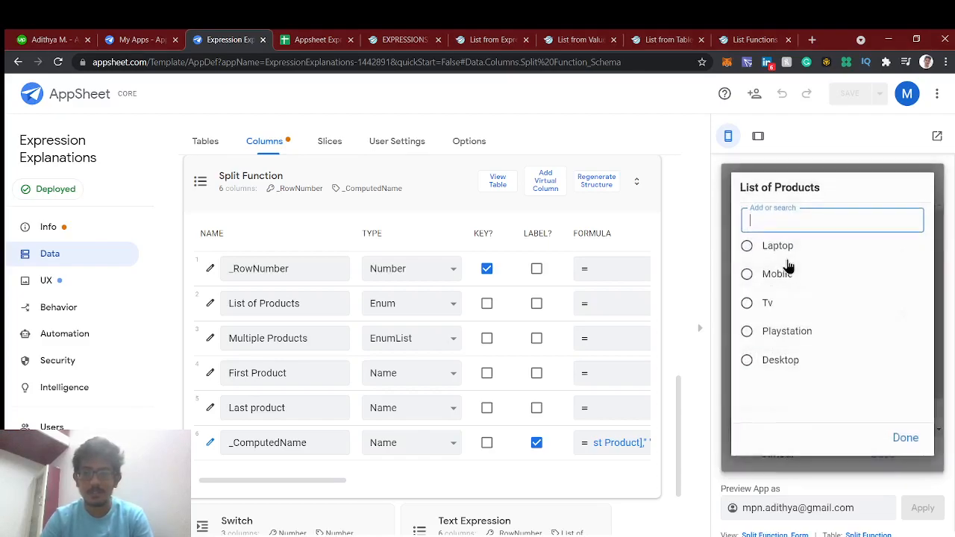
{"action": "left_click", "coordinate": [788, 274]}
{"action": "left_click", "coordinate": [791, 309]}
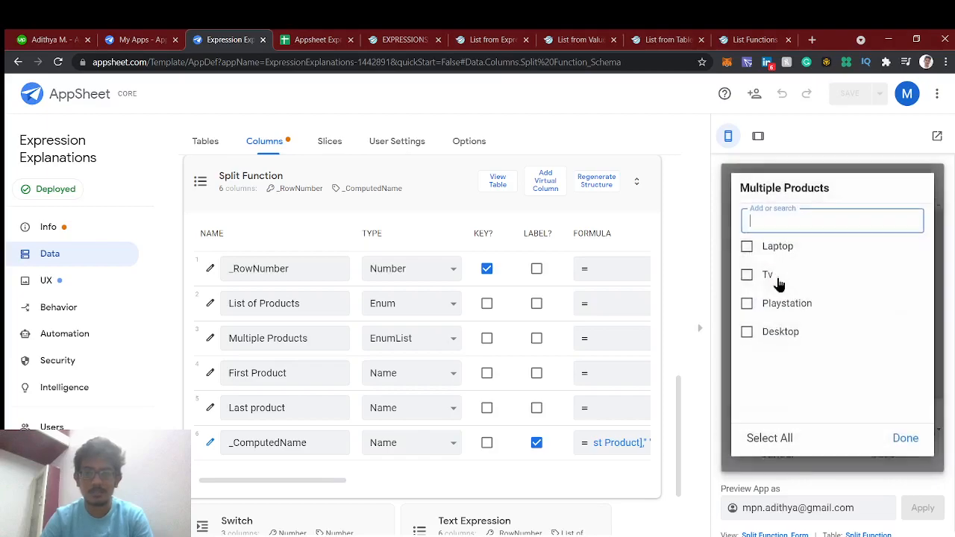
{"action": "left_click", "coordinate": [761, 253]}
{"action": "left_click", "coordinate": [767, 280]}
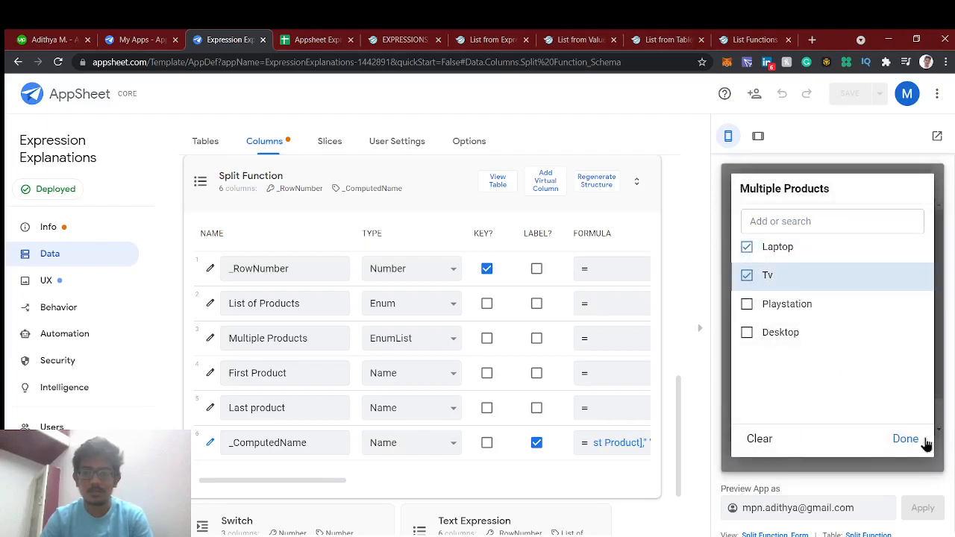
{"action": "left_click", "coordinate": [926, 446]}
Step: Fill First Product with asd and Last product with sad, save the record and sync the preview app
{"action": "left_click", "coordinate": [780, 375]}
{"action": "type", "text": "asd"}
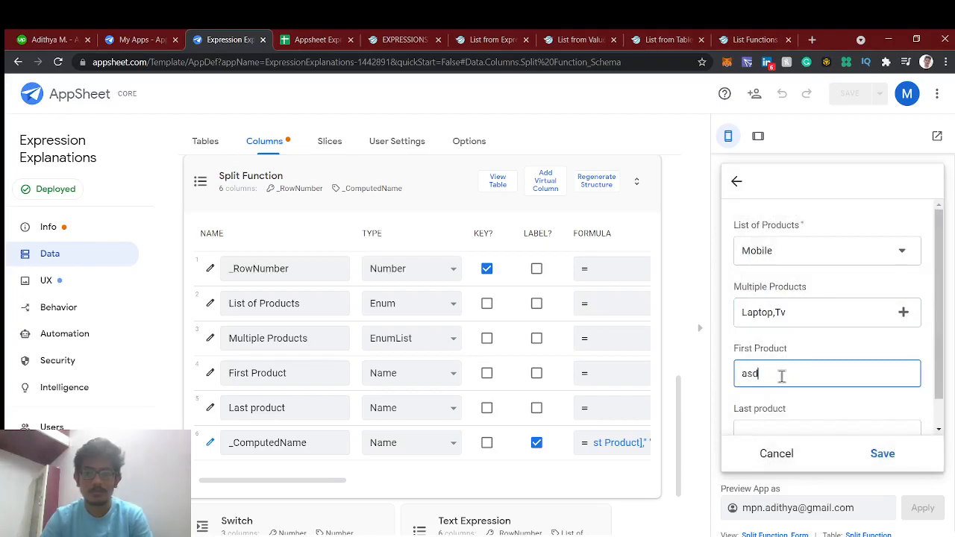
{"action": "scroll", "coordinate": [782, 376], "scroll_direction": "down", "scroll_amount": 1}
{"action": "left_click", "coordinate": [786, 405]}
{"action": "type", "text": "sad"}
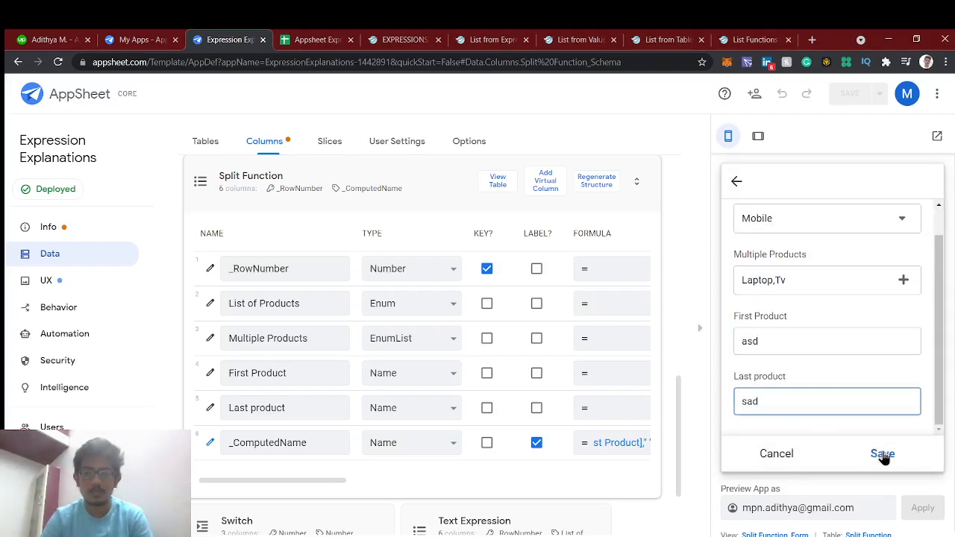
{"action": "left_click", "coordinate": [881, 453]}
{"action": "left_click", "coordinate": [925, 184]}
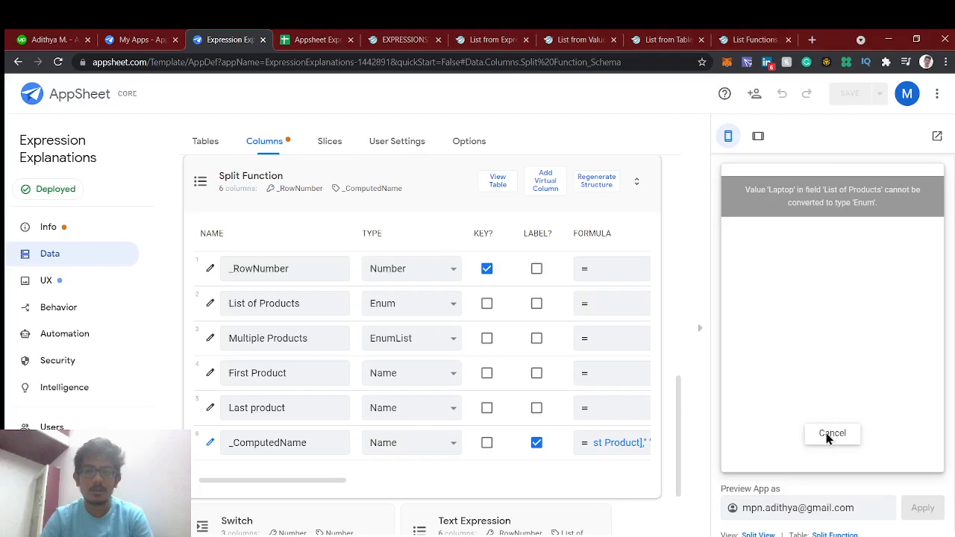
Step: Review the List of Products column's Enum type details, including its values and base type
{"action": "left_click", "coordinate": [207, 311]}
{"action": "scroll", "coordinate": [397, 364], "scroll_direction": "down", "scroll_amount": 3}
{"action": "left_click", "coordinate": [405, 444]}
{"action": "scroll", "coordinate": [403, 441], "scroll_direction": "down", "scroll_amount": 3}
{"action": "scroll", "coordinate": [402, 440], "scroll_direction": "up", "scroll_amount": 5}
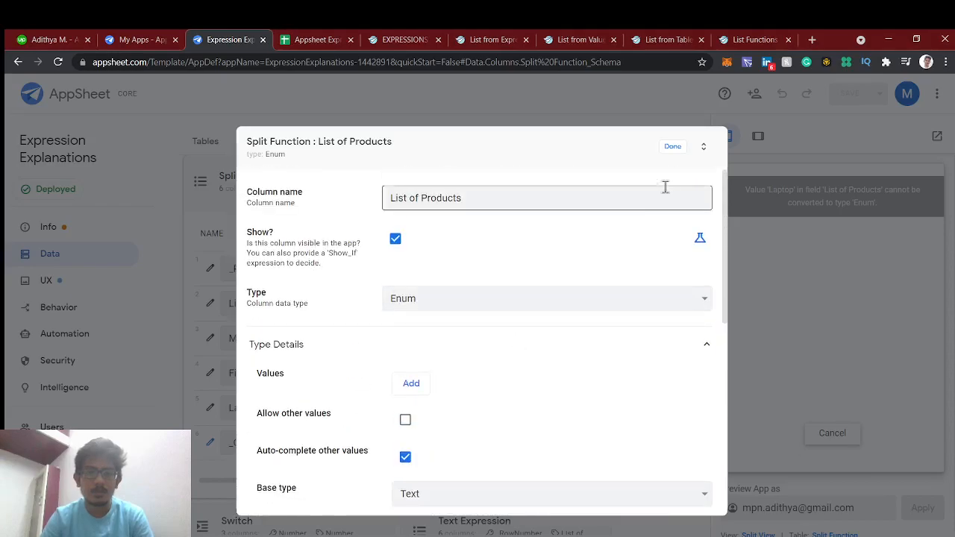
{"action": "left_click", "coordinate": [672, 149]}
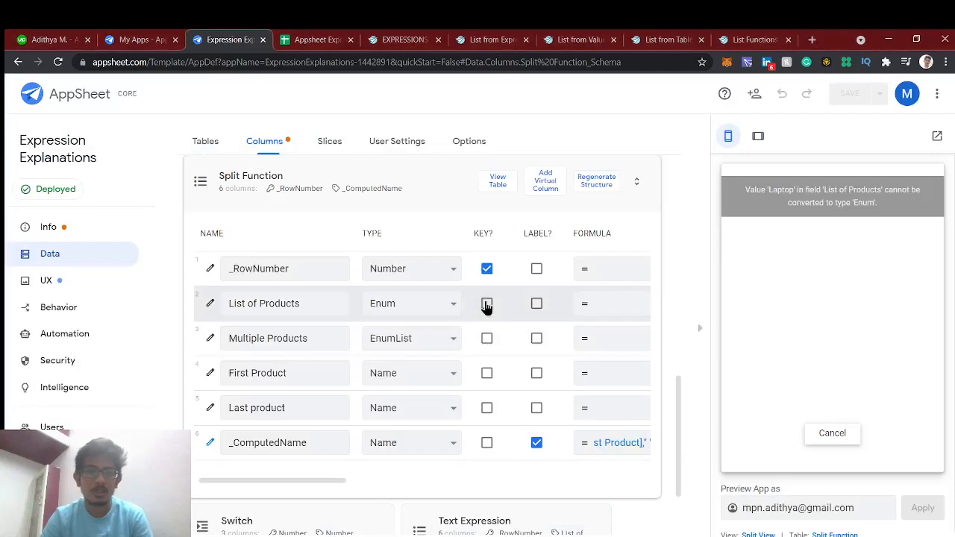
{"action": "scroll", "coordinate": [482, 320], "scroll_direction": "up", "scroll_amount": 2}
{"action": "scroll", "coordinate": [478, 355], "scroll_direction": "down", "scroll_amount": 2}
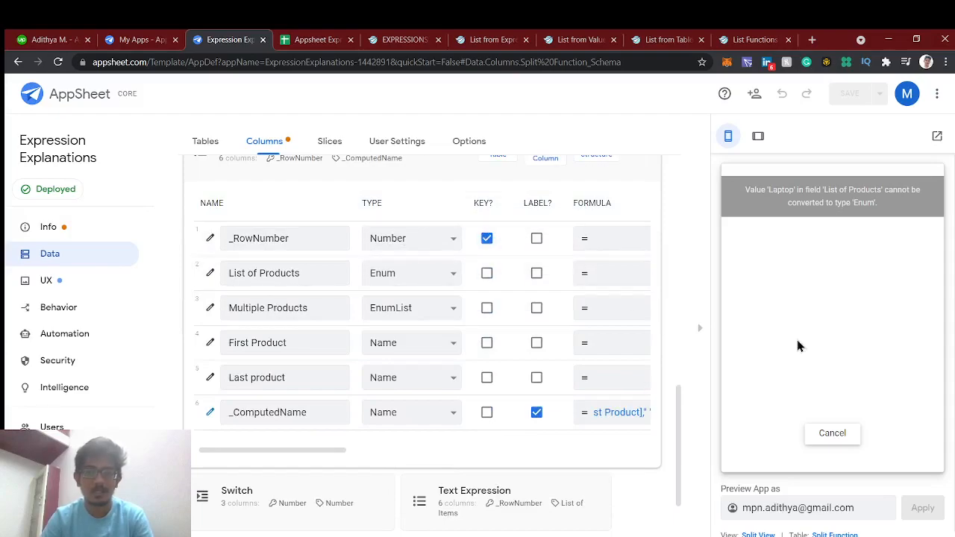
Step: Cancel the running sync, delete the Mobile record from Split View and sync again
{"action": "left_click", "coordinate": [845, 437]}
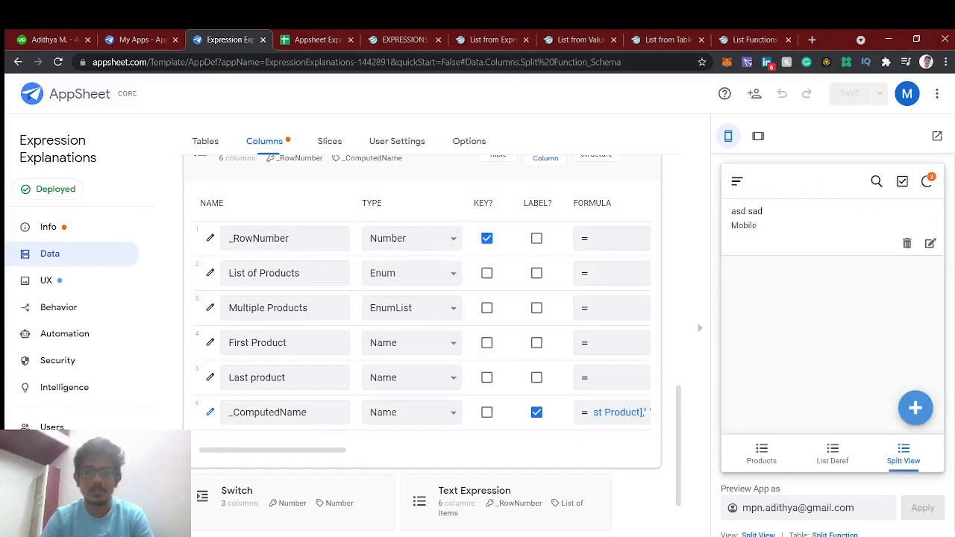
{"action": "left_click", "coordinate": [907, 244]}
{"action": "left_click", "coordinate": [904, 314]}
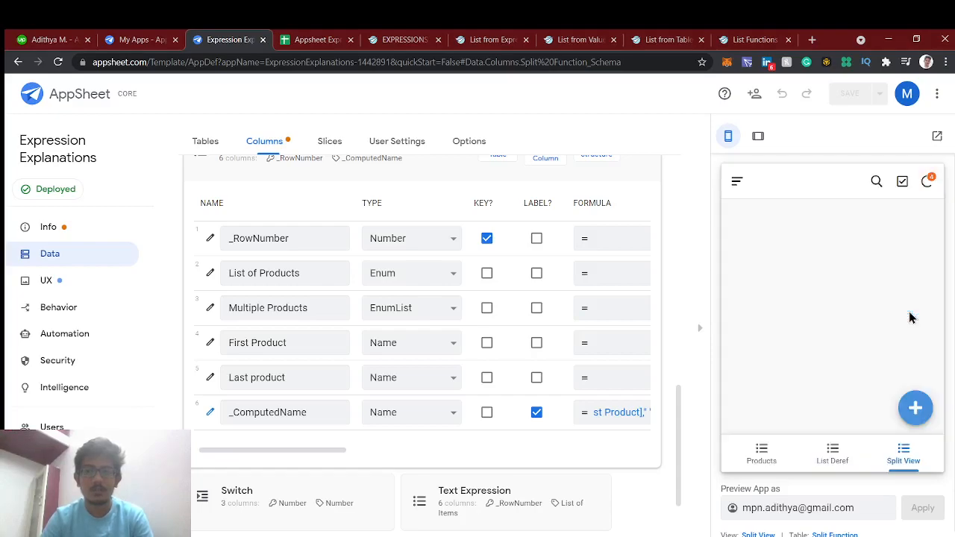
{"action": "left_click", "coordinate": [926, 181]}
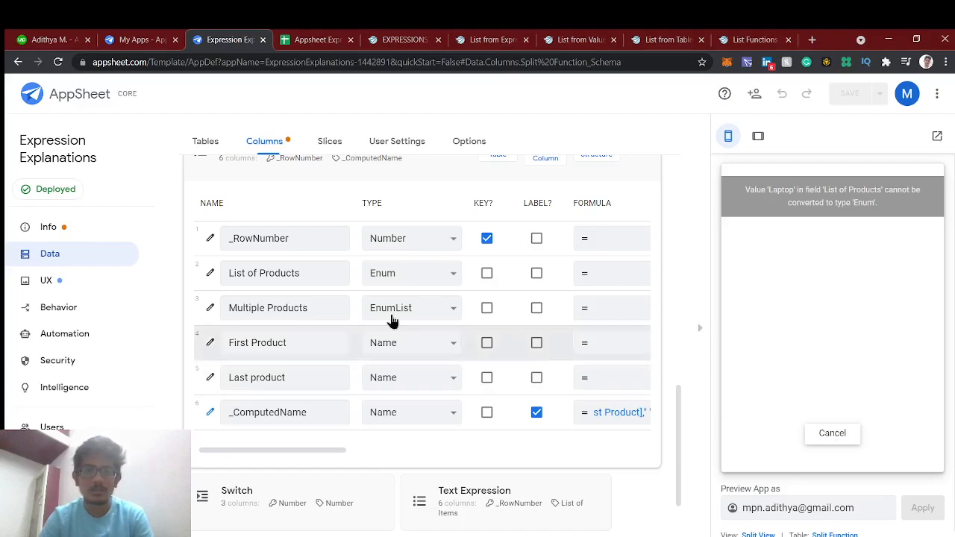
Step: Review the List of Products column's type details and suggested values expression, and allow other values for it
{"action": "left_click", "coordinate": [211, 274]}
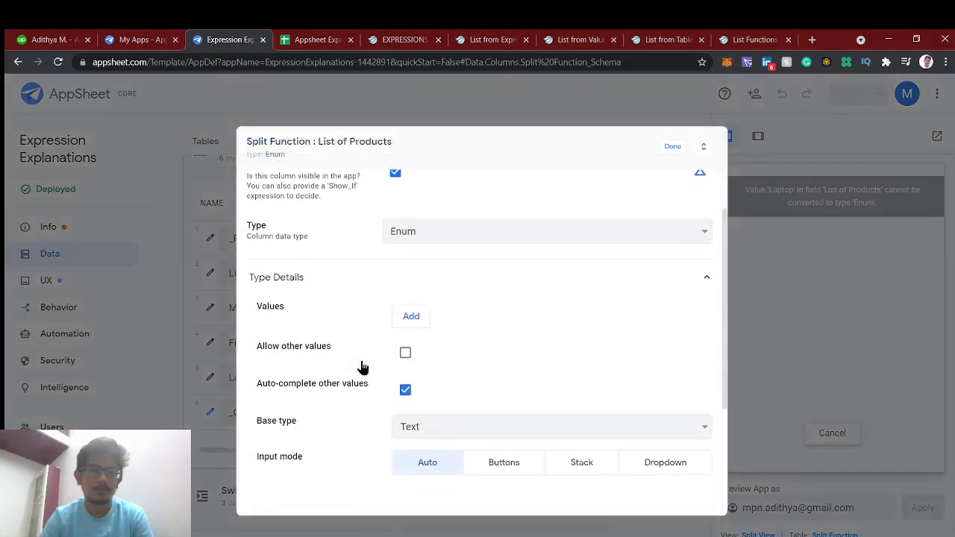
{"action": "scroll", "coordinate": [601, 326], "scroll_direction": "down", "scroll_amount": 3}
{"action": "scroll", "coordinate": [601, 326], "scroll_direction": "up", "scroll_amount": 3}
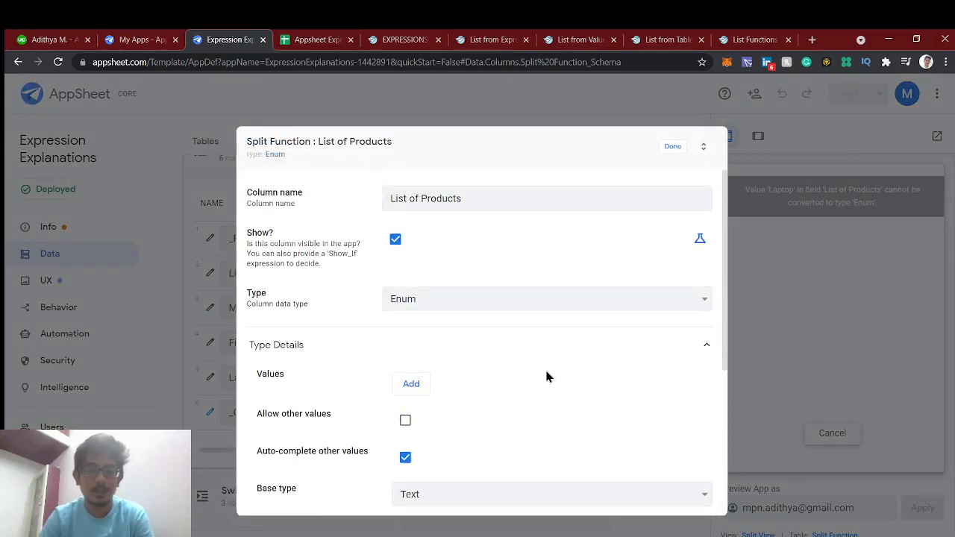
{"action": "scroll", "coordinate": [532, 373], "scroll_direction": "down", "scroll_amount": 3}
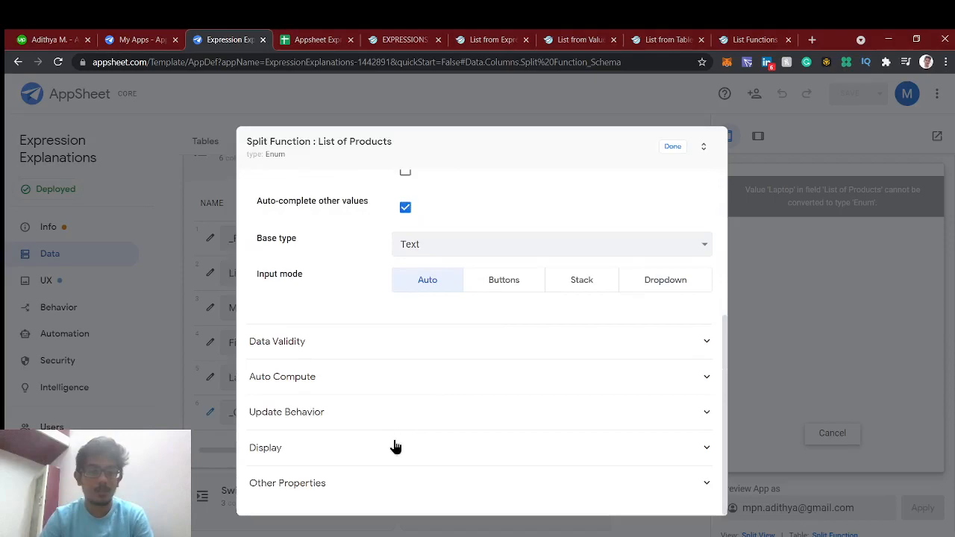
{"action": "left_click", "coordinate": [358, 386]}
{"action": "scroll", "coordinate": [358, 390], "scroll_direction": "down", "scroll_amount": 2}
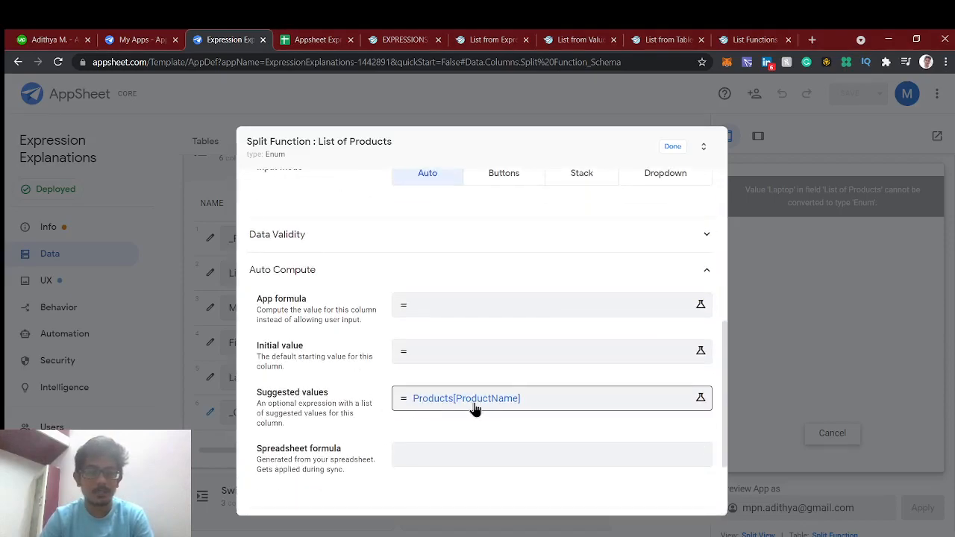
{"action": "scroll", "coordinate": [455, 417], "scroll_direction": "up", "scroll_amount": 2}
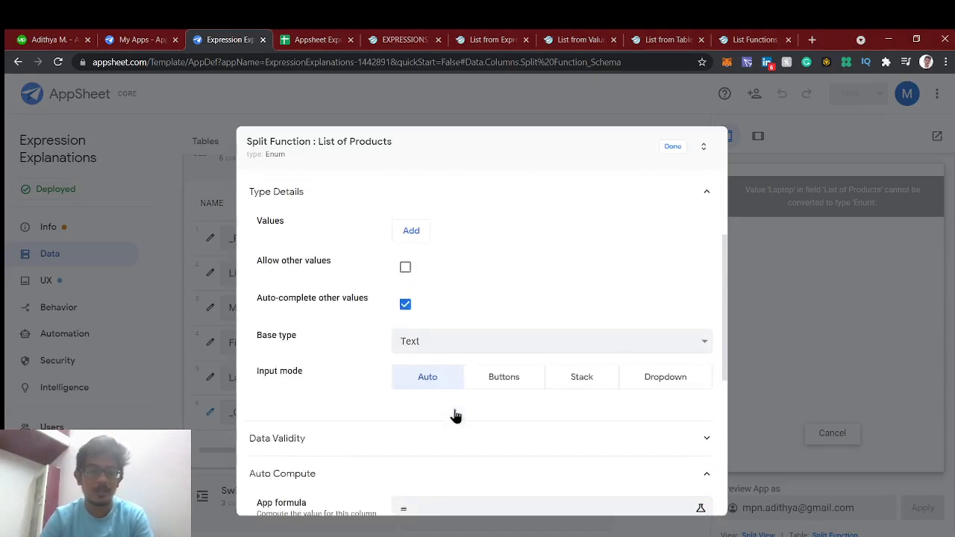
{"action": "scroll", "coordinate": [455, 416], "scroll_direction": "up", "scroll_amount": 2}
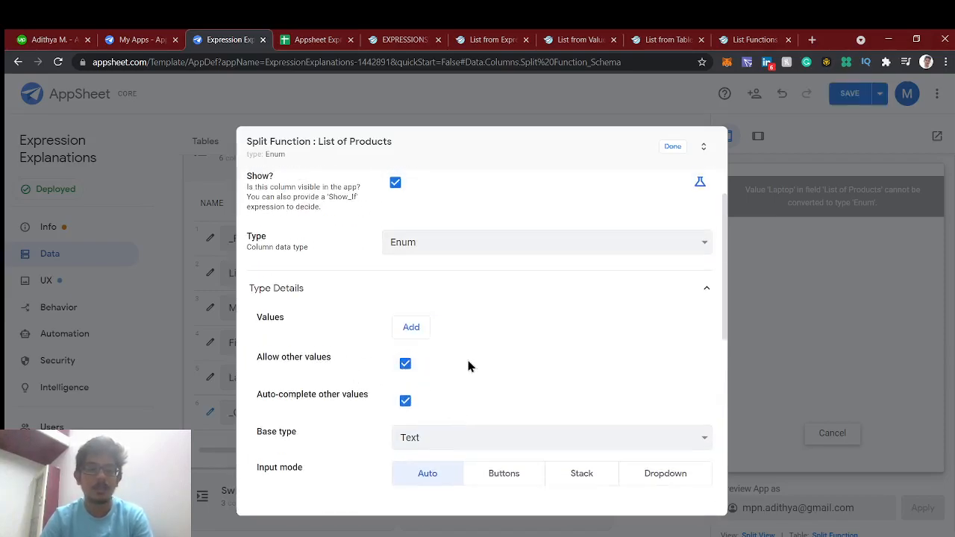
{"action": "scroll", "coordinate": [469, 366], "scroll_direction": "up", "scroll_amount": 1}
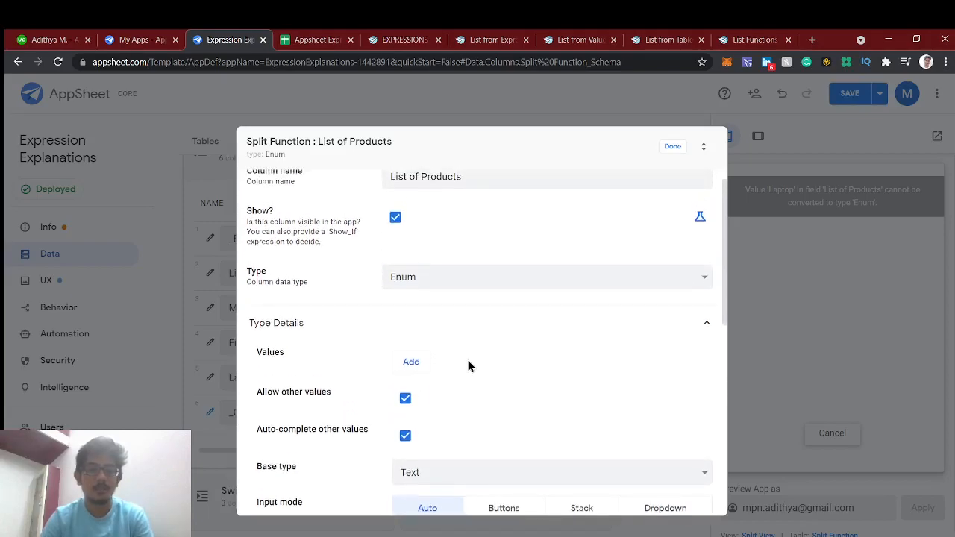
{"action": "left_click", "coordinate": [410, 364]}
{"action": "left_click", "coordinate": [411, 397]}
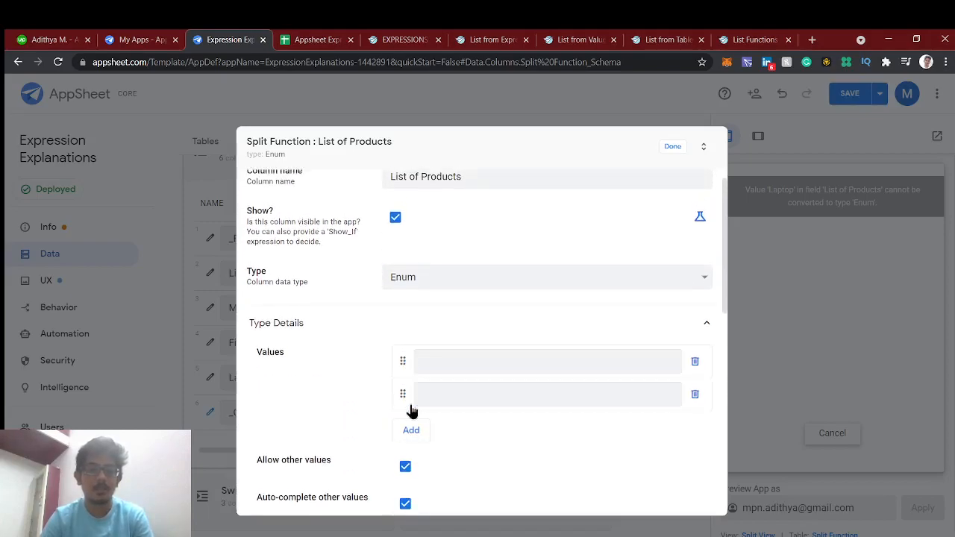
{"action": "left_click", "coordinate": [405, 467]}
{"action": "left_click", "coordinate": [446, 358]}
{"action": "left_click", "coordinate": [450, 396]}
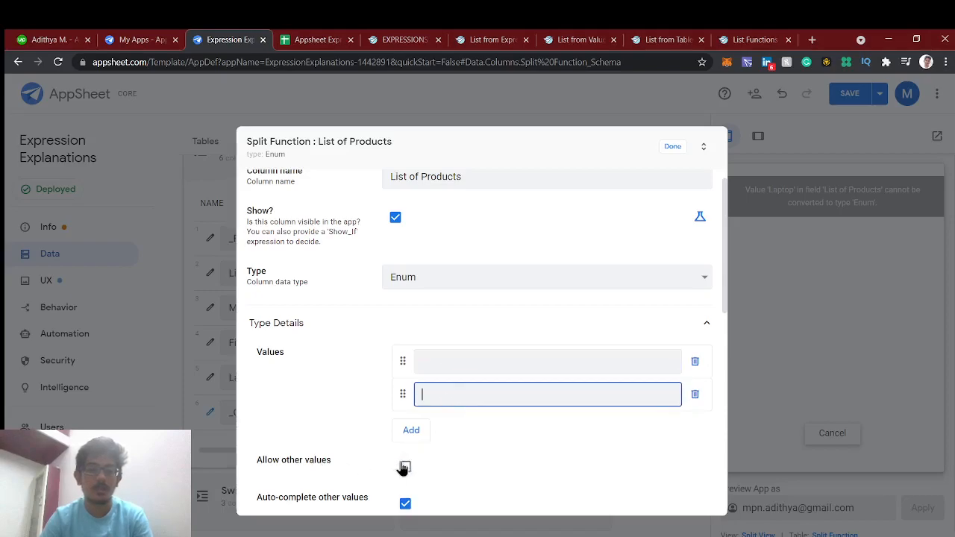
{"action": "left_click", "coordinate": [694, 394]}
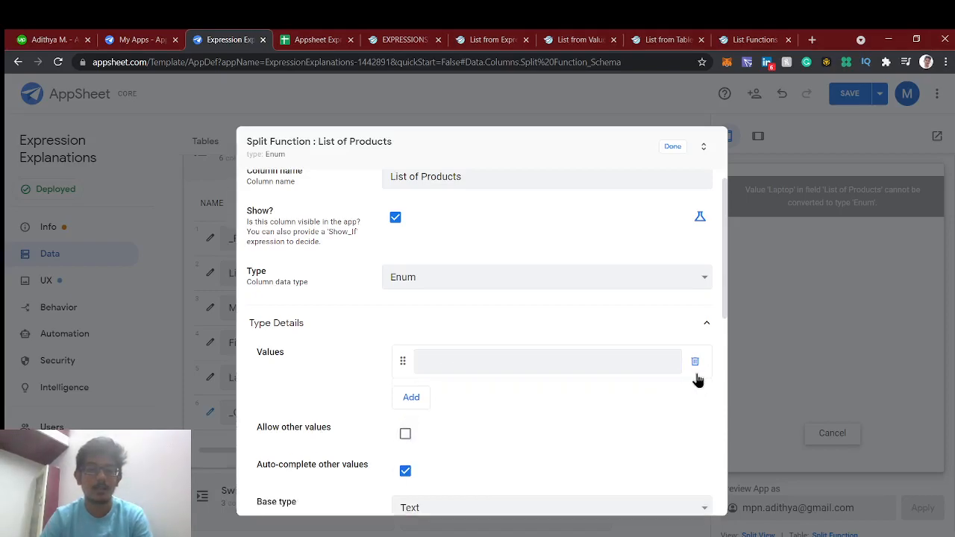
{"action": "left_click", "coordinate": [694, 363]}
Step: Turn Allow other values back on for List of Products and finish editing the column
{"action": "scroll", "coordinate": [467, 364], "scroll_direction": "down", "scroll_amount": 4}
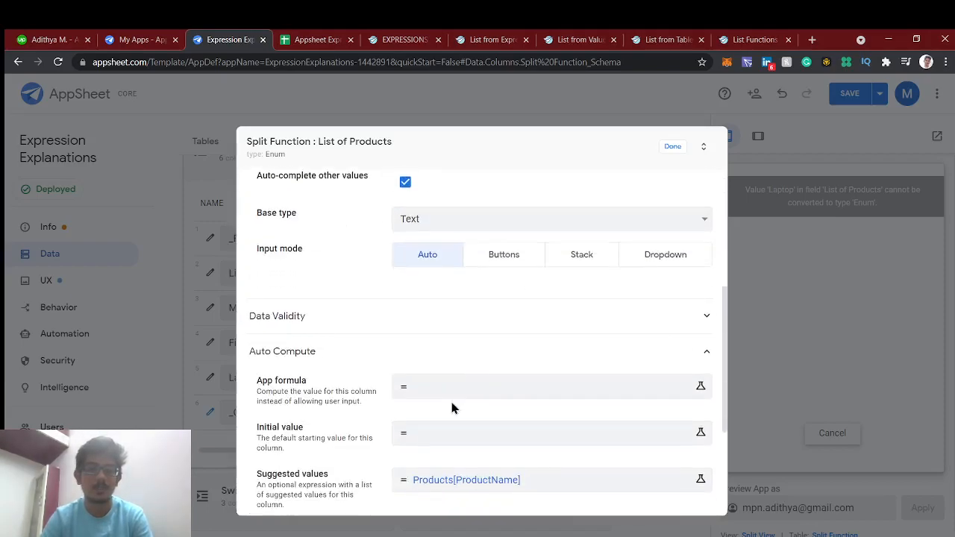
{"action": "scroll", "coordinate": [458, 384], "scroll_direction": "down", "scroll_amount": 2}
{"action": "scroll", "coordinate": [443, 386], "scroll_direction": "up", "scroll_amount": 4}
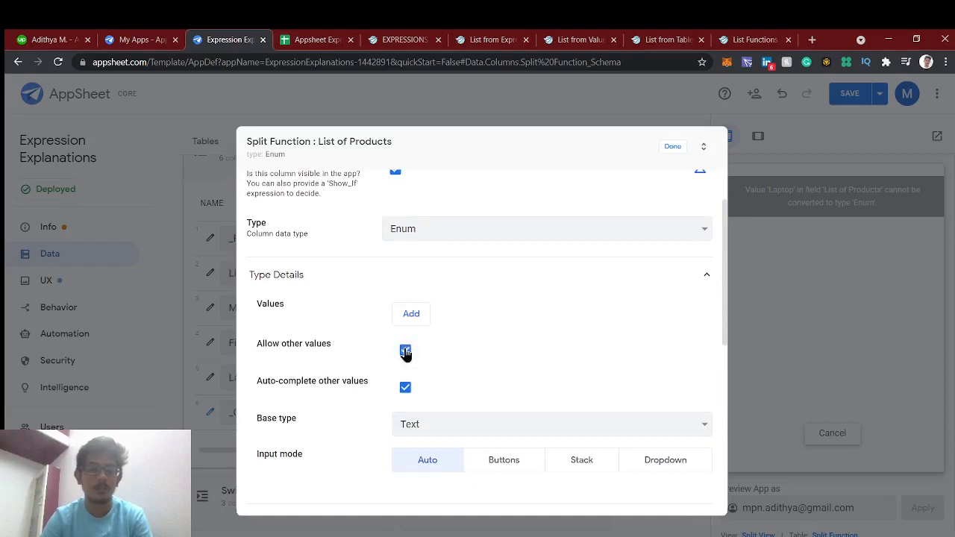
{"action": "left_click", "coordinate": [679, 149]}
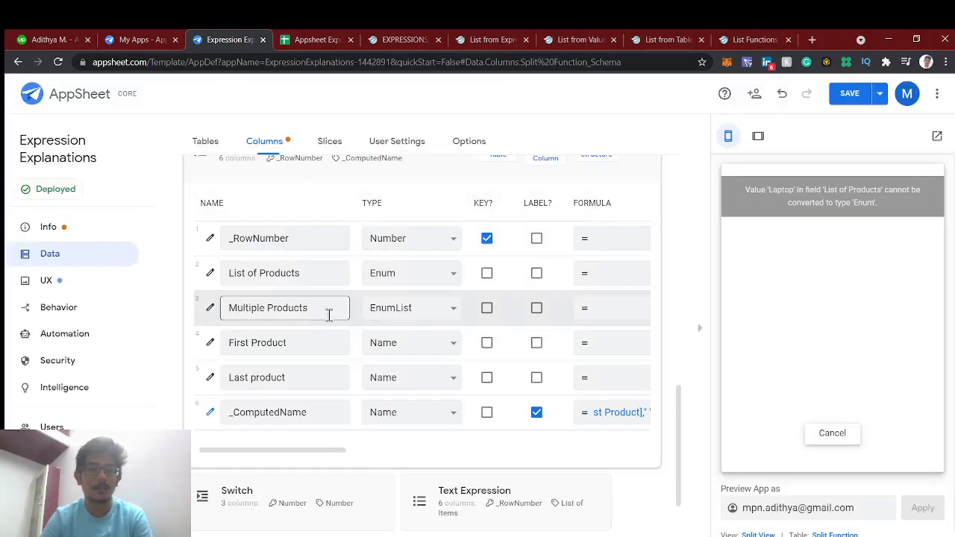
Step: Allow other values for the Multiple Products column and save the app
{"action": "left_click", "coordinate": [209, 309]}
{"action": "scroll", "coordinate": [369, 330], "scroll_direction": "down", "scroll_amount": 1}
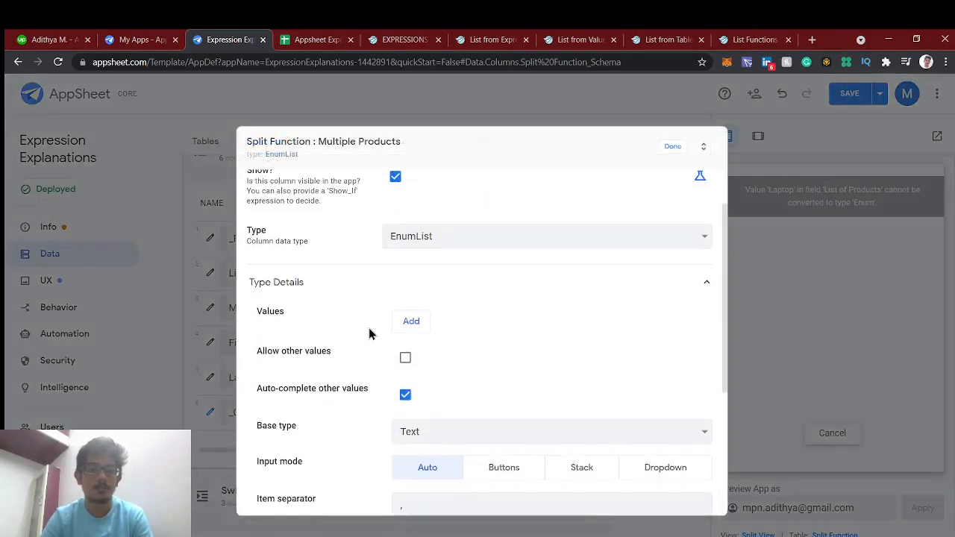
{"action": "left_click", "coordinate": [405, 358]}
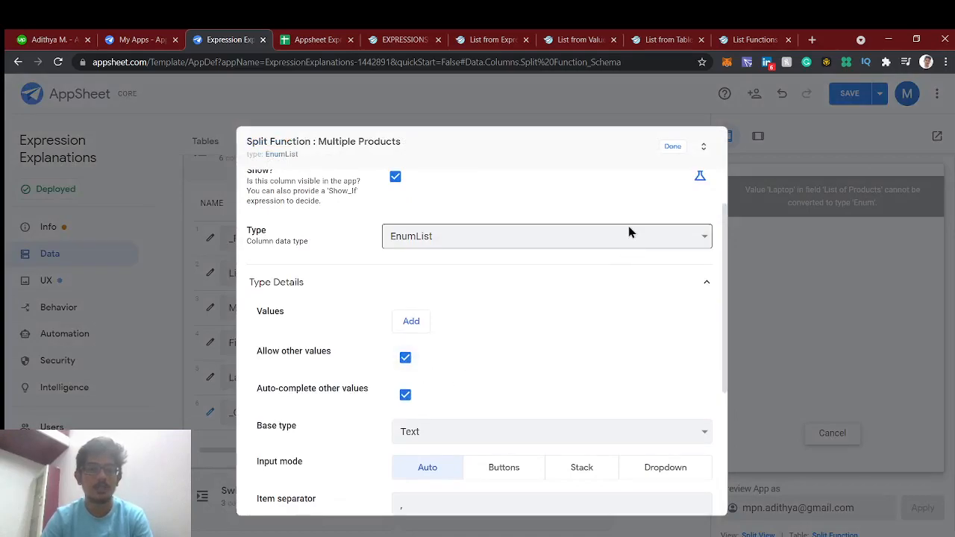
{"action": "left_click", "coordinate": [671, 154]}
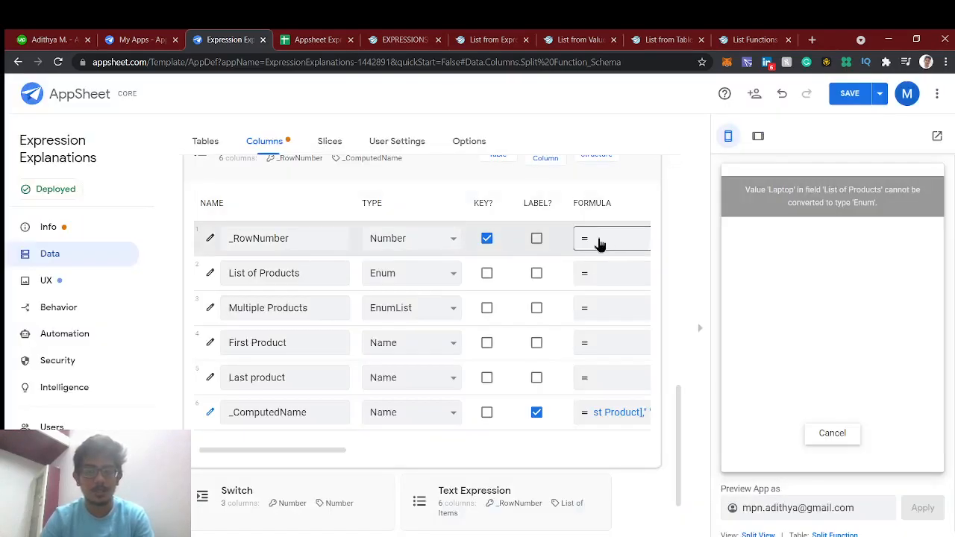
{"action": "left_click", "coordinate": [843, 95]}
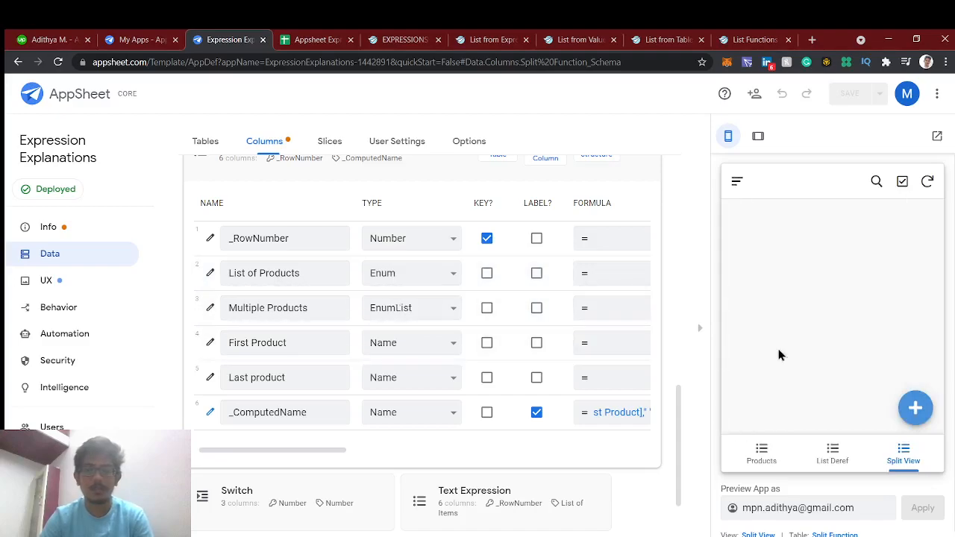
Step: Glance at the spreadsheet, return to the app editor and start a Split View record with Laptop in List of Products
{"action": "left_click", "coordinate": [286, 35]}
{"action": "left_click", "coordinate": [216, 39]}
{"action": "left_click", "coordinate": [913, 410]}
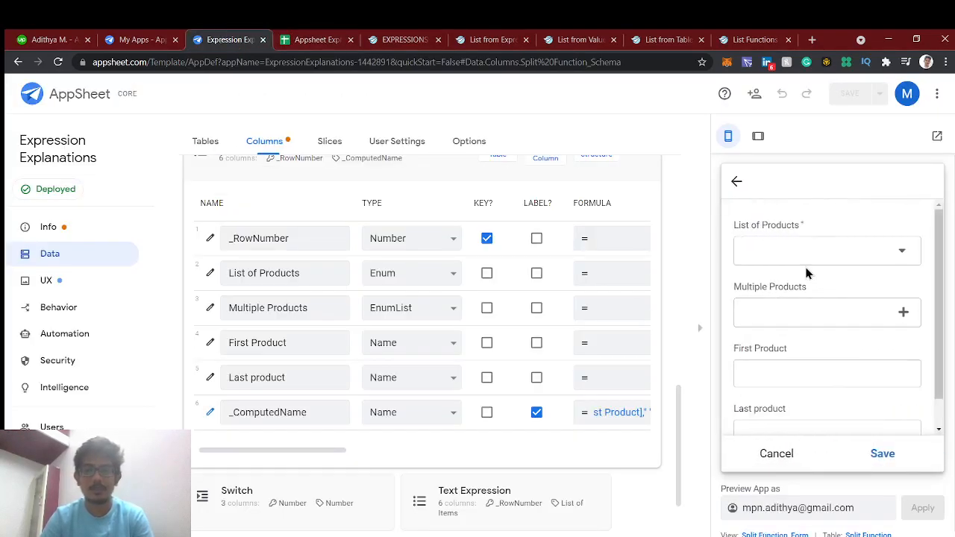
{"action": "left_click", "coordinate": [798, 252]}
{"action": "left_click", "coordinate": [747, 246]}
Step: Choose Laptop, Playstation and Desktop as Multiple Products, save the record and sync the preview app
{"action": "left_click", "coordinate": [797, 321]}
{"action": "left_click", "coordinate": [747, 247]}
{"action": "left_click", "coordinate": [747, 303]}
{"action": "left_click", "coordinate": [748, 332]}
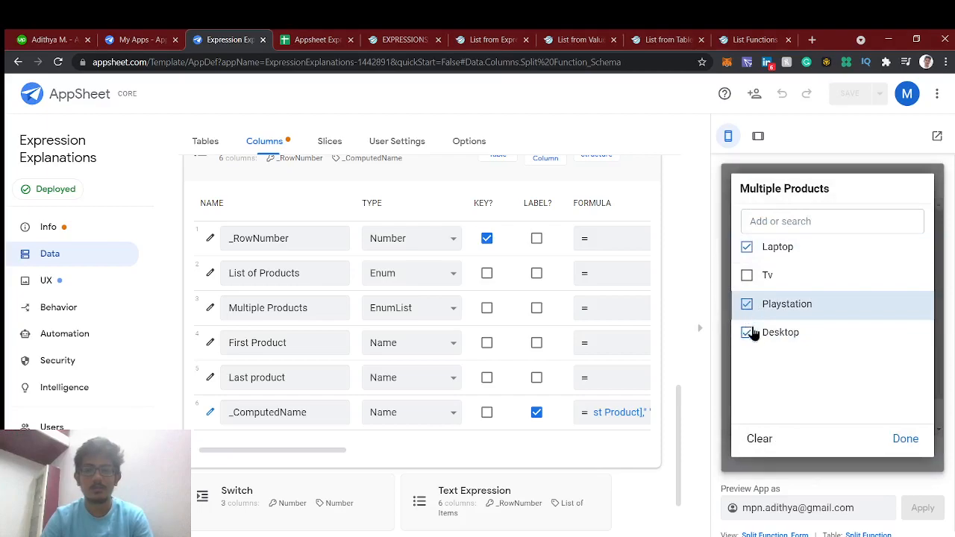
{"action": "left_click", "coordinate": [906, 439]}
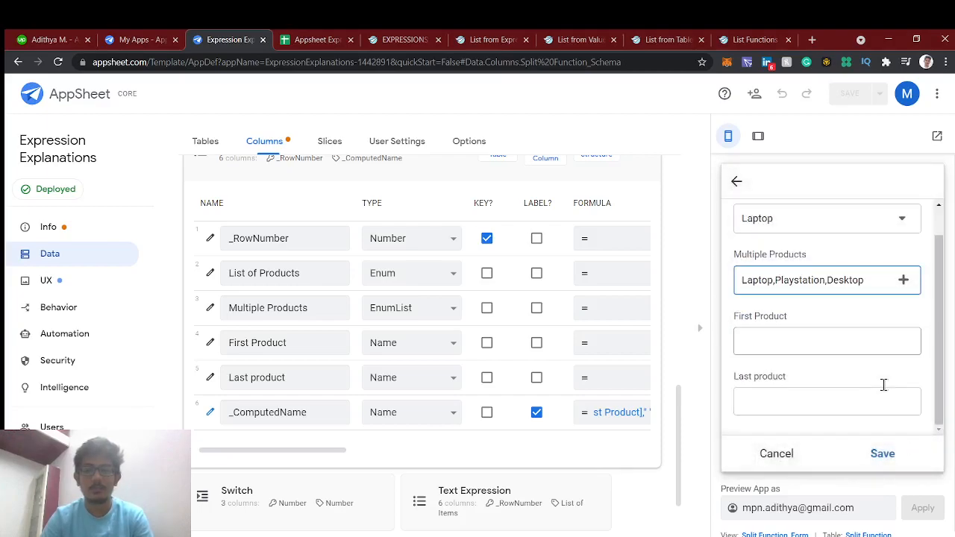
{"action": "left_click", "coordinate": [885, 454]}
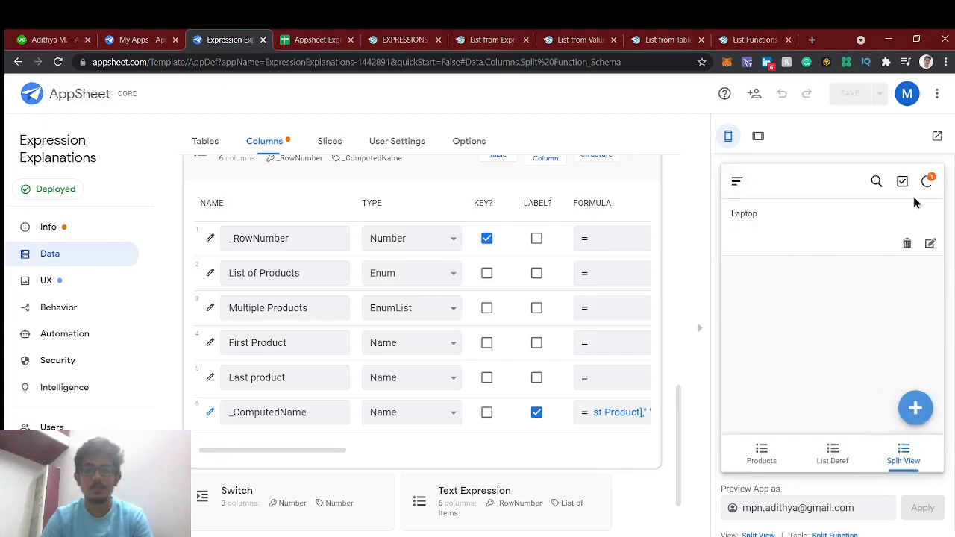
{"action": "left_click", "coordinate": [927, 181]}
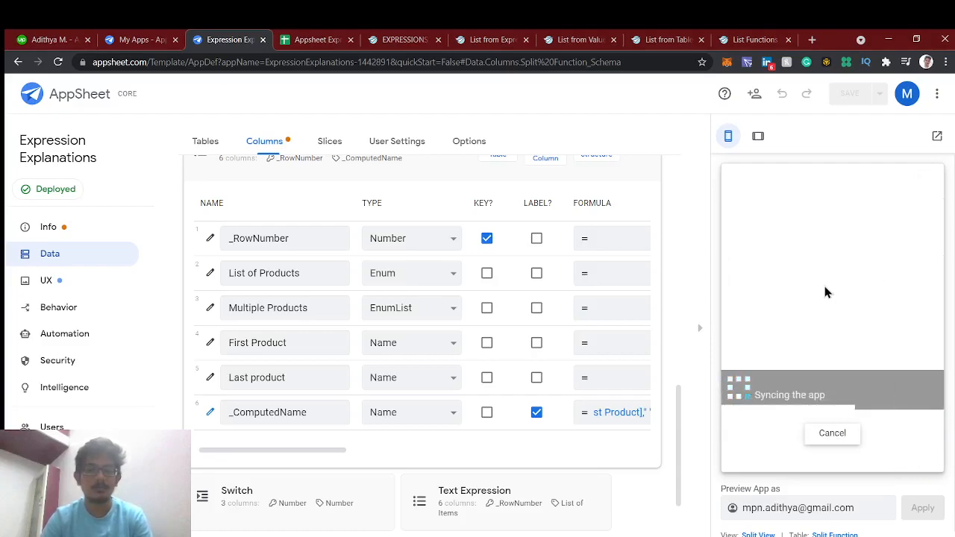
Step: Switch to Google Sheets and examine how the new record's Multiple Products and product name cells are stored in row 2 of Split Function
{"action": "left_click", "coordinate": [284, 37]}
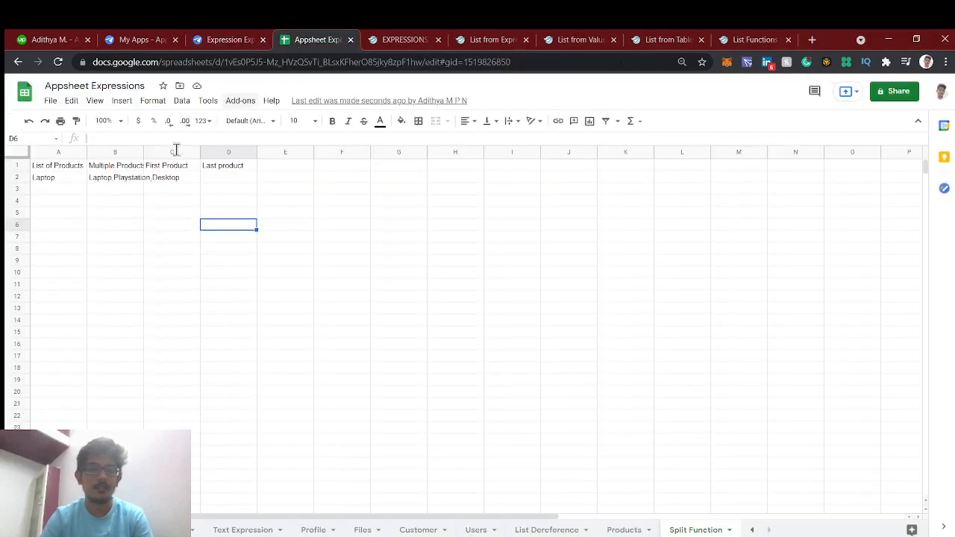
{"action": "left_click", "coordinate": [117, 179]}
{"action": "key", "text": "Return"}
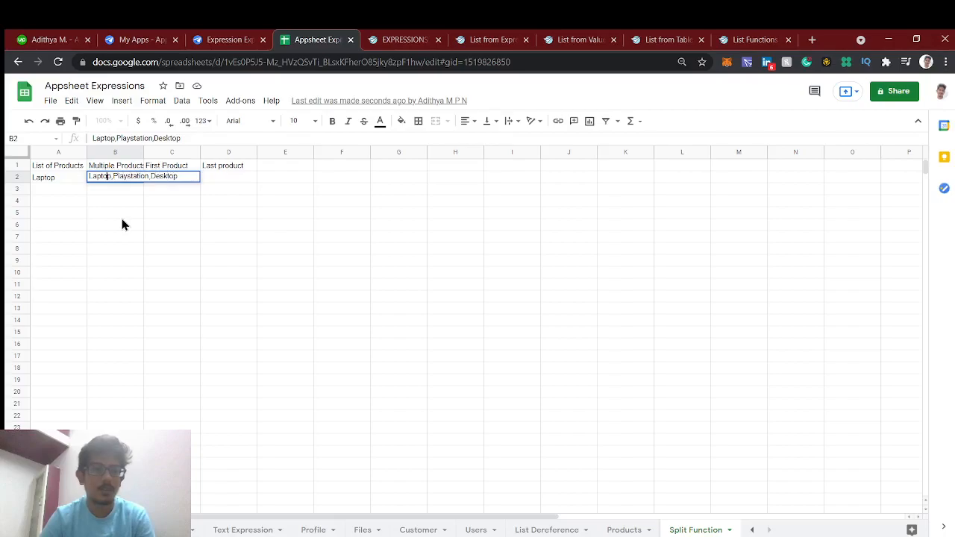
{"action": "left_click", "coordinate": [122, 218]}
{"action": "left_click", "coordinate": [113, 179]}
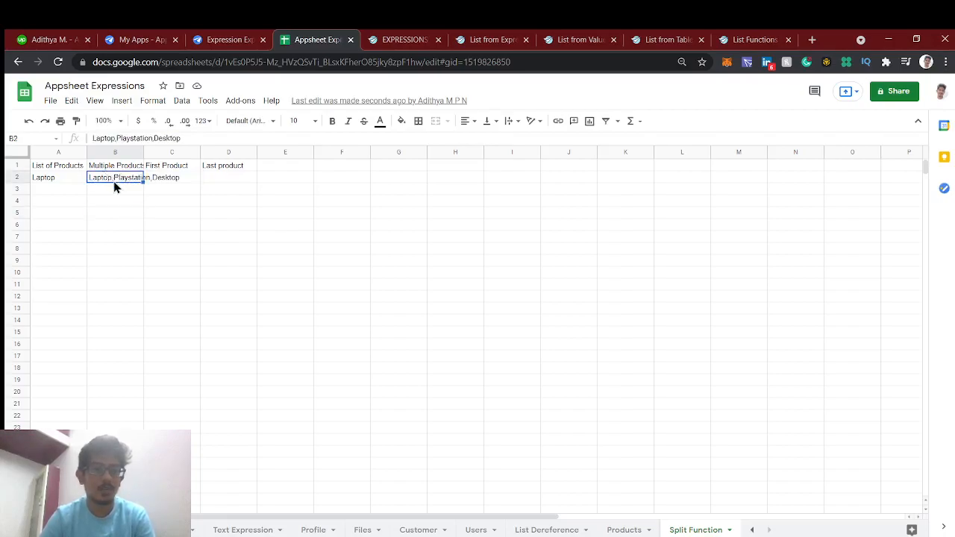
{"action": "left_click", "coordinate": [129, 195]}
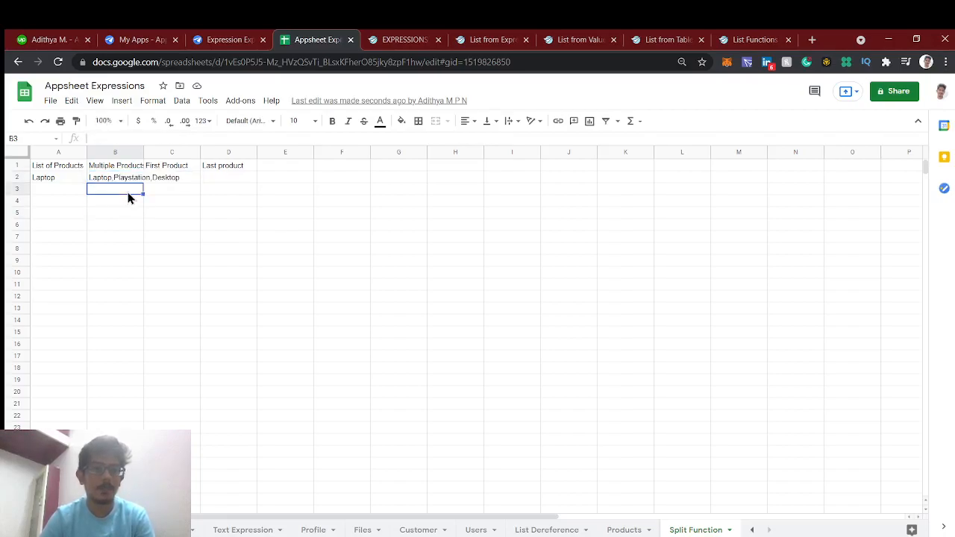
{"action": "left_click", "coordinate": [187, 182]}
{"action": "left_click", "coordinate": [230, 178]}
Step: Back in AppSheet, enter SPLIT([Multiple Products], ",") as the app formula for the First Product column
{"action": "left_click", "coordinate": [239, 38]}
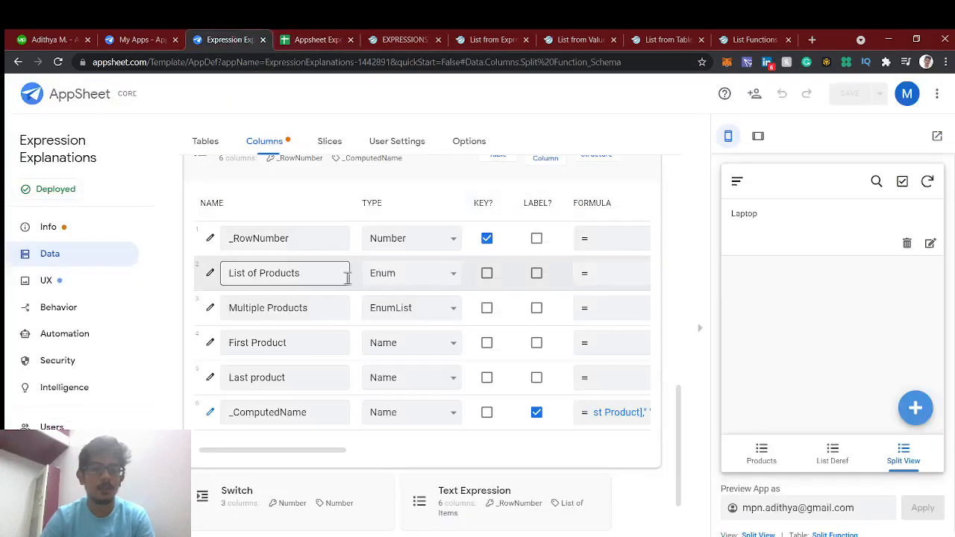
{"action": "left_click", "coordinate": [599, 342]}
{"action": "type", "text": "SPLIT()"}
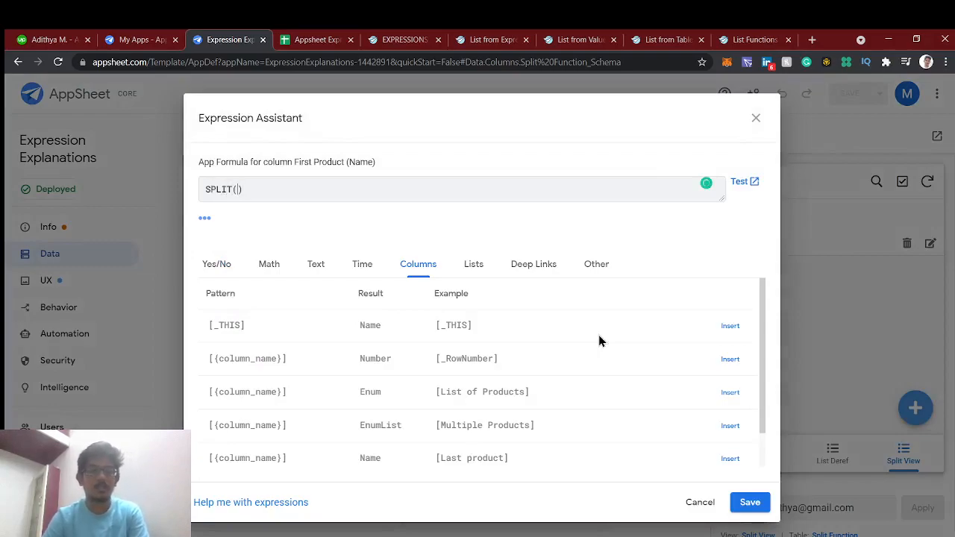
{"action": "scroll", "coordinate": [514, 377], "scroll_direction": "down", "scroll_amount": 1}
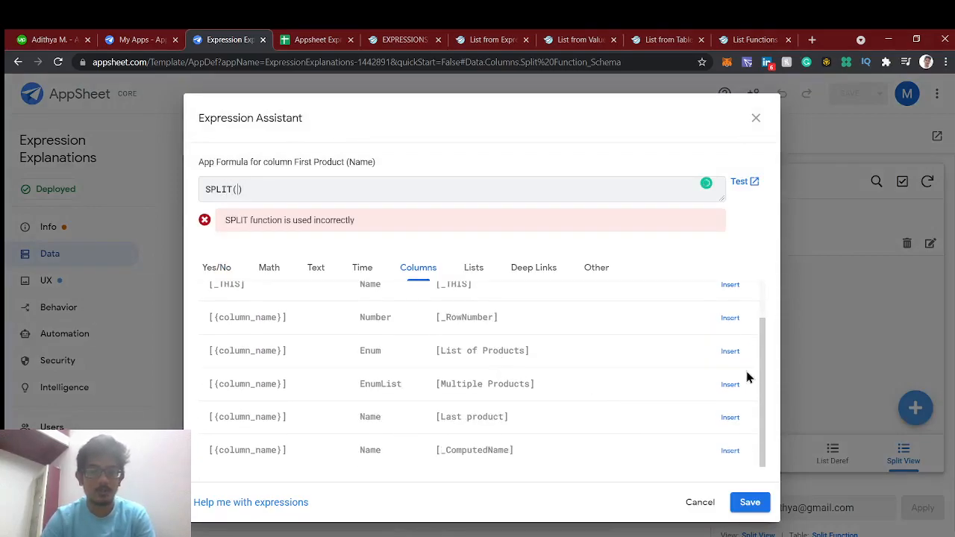
{"action": "left_click", "coordinate": [730, 385]}
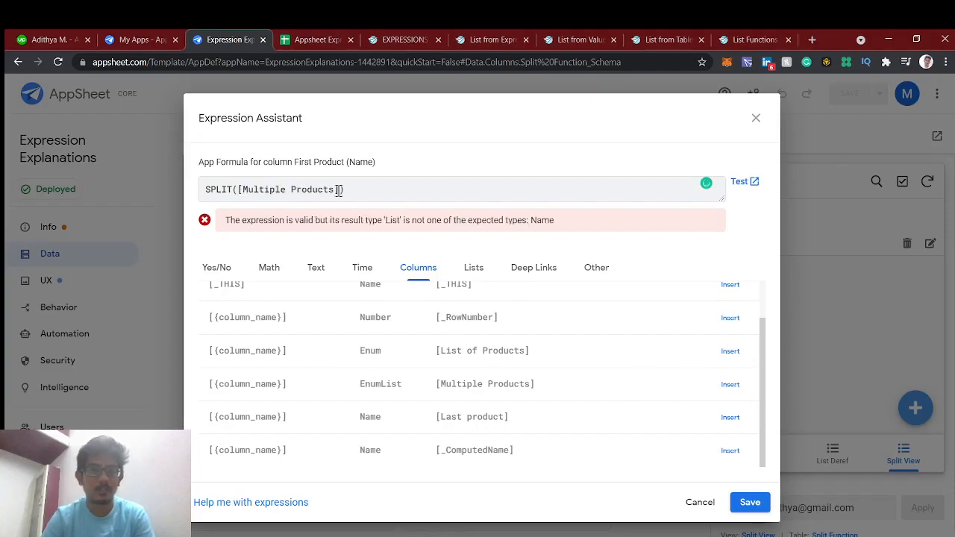
{"action": "type", "text": ", \"\""}
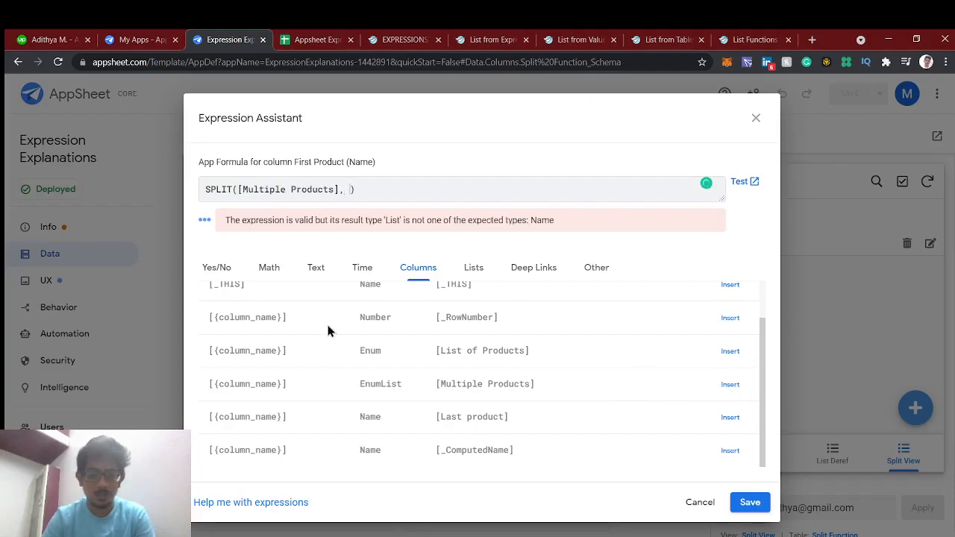
{"action": "type", "text": ","}
Step: Compare the separator in cell B2 of the Split Function sheet, and return to the First Product formula in AppSheet
{"action": "left_click", "coordinate": [316, 39]}
{"action": "left_click", "coordinate": [123, 183]}
{"action": "double_click", "coordinate": [102, 183]}
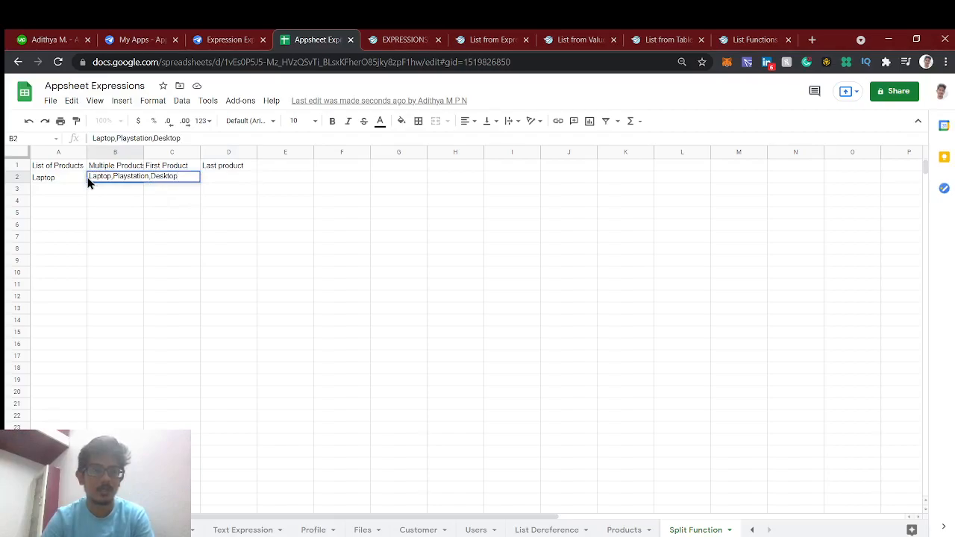
{"action": "left_click_drag", "start_coordinate": [187, 175], "coordinate": [62, 191]}
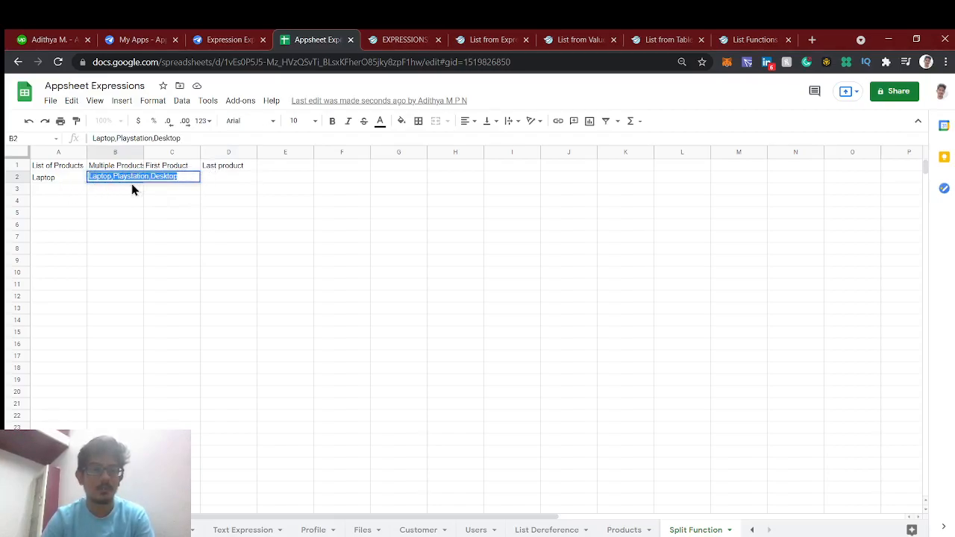
{"action": "left_click", "coordinate": [236, 38]}
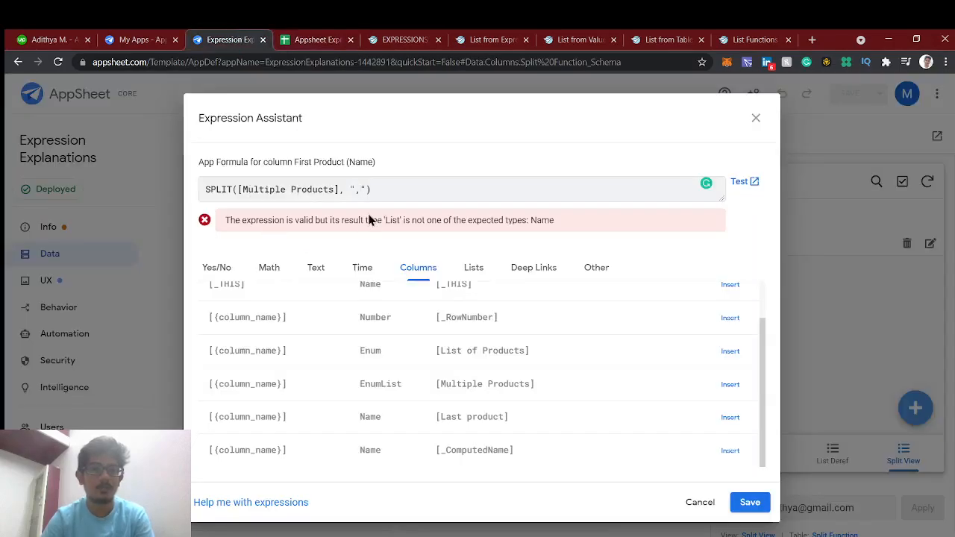
{"action": "left_click", "coordinate": [388, 185]}
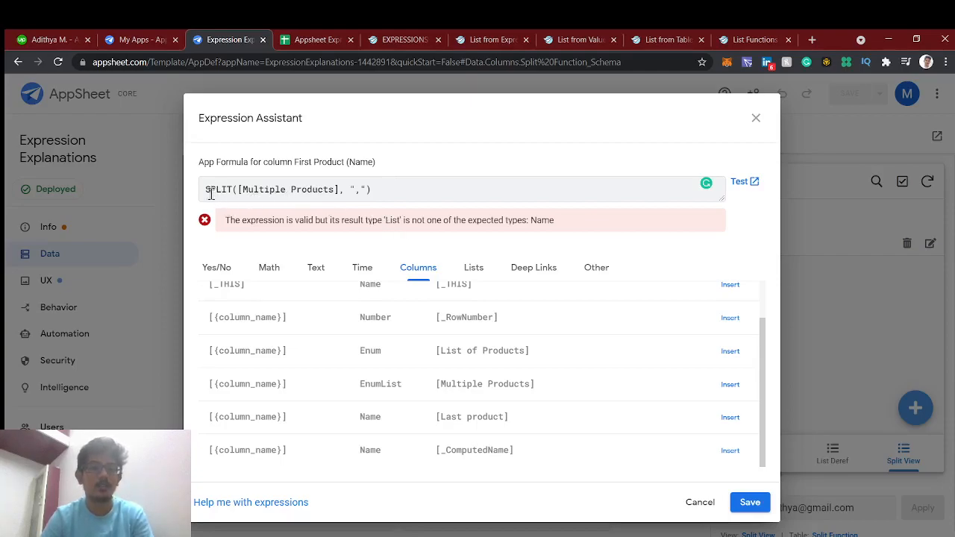
Step: Check the SPLIT expression for First Product against the product list in cell B2 of the Split Function sheet, and return to AppSheet
{"action": "left_click_drag", "start_coordinate": [204, 192], "coordinate": [387, 194]}
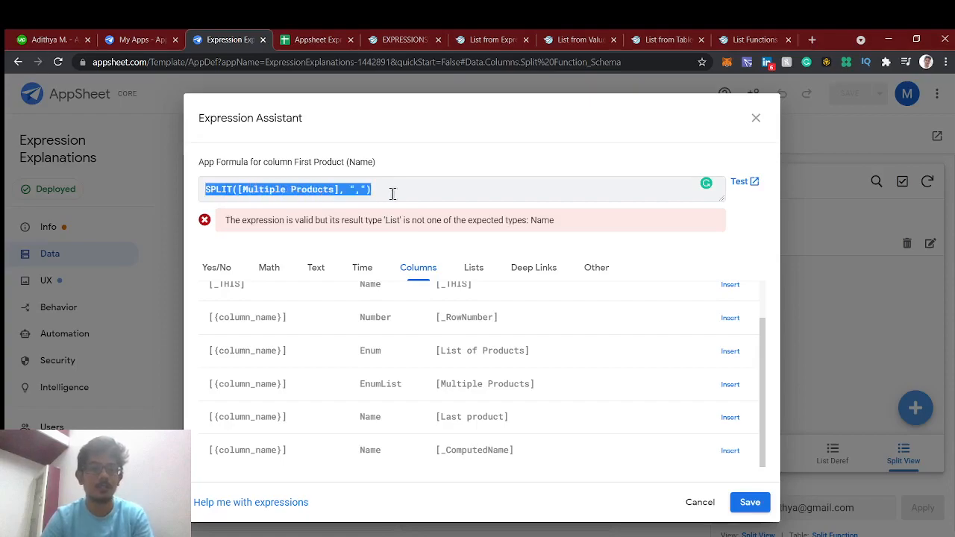
{"action": "left_click", "coordinate": [390, 192]}
{"action": "left_click", "coordinate": [309, 39]}
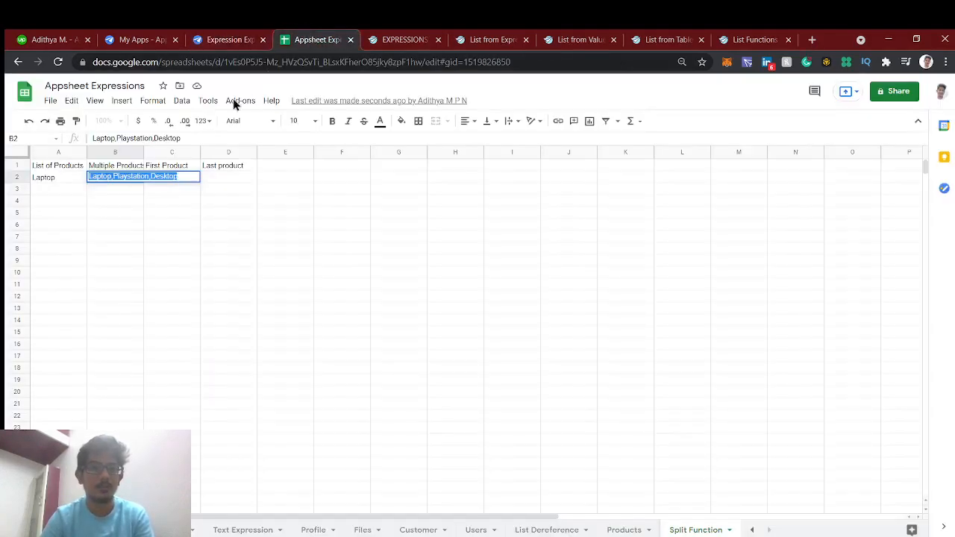
{"action": "left_click", "coordinate": [98, 176]}
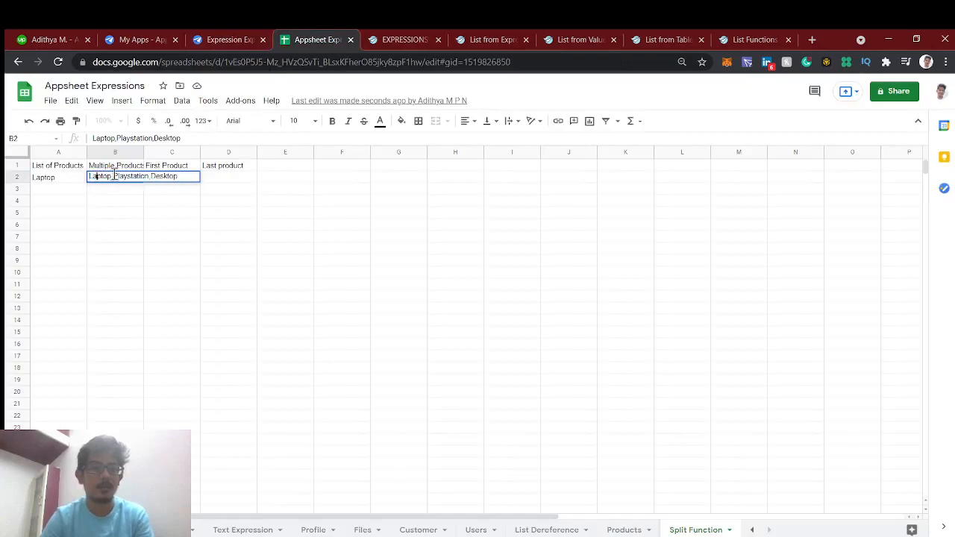
{"action": "left_click", "coordinate": [207, 36]}
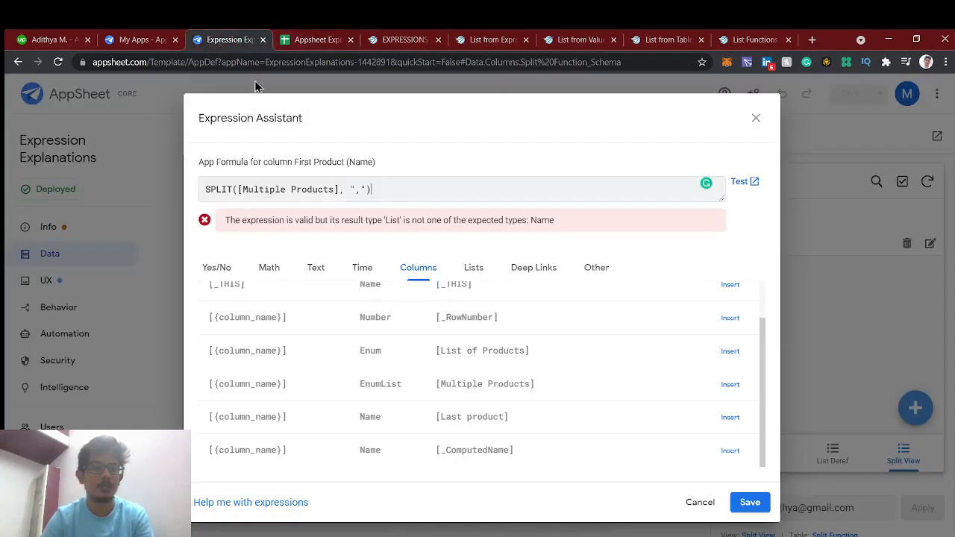
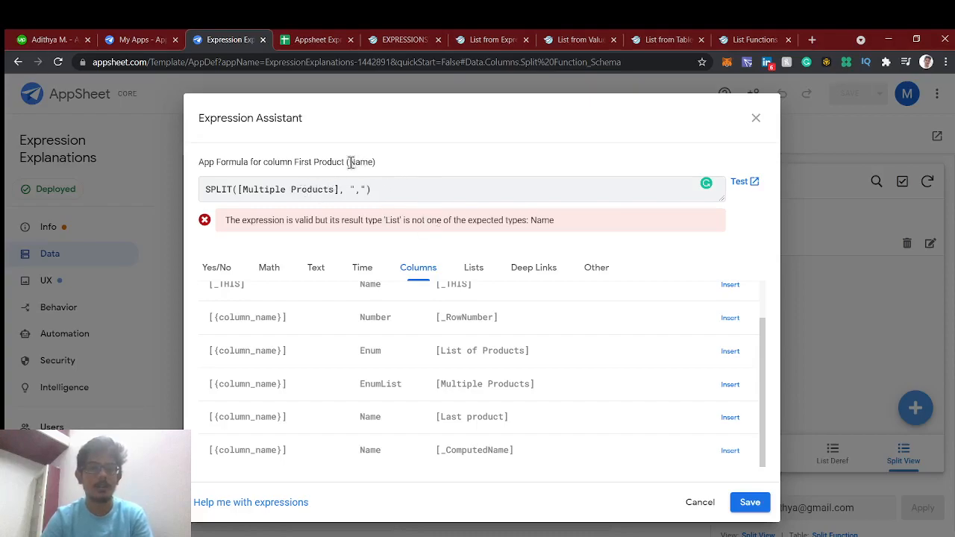
Step: Wrap the First Product formula as INDEX(SPLIT([Multiple Products], ","), 1), copy the whole expression and save it
{"action": "left_click", "coordinate": [206, 191]}
{"action": "type", "text": "INDEX("}
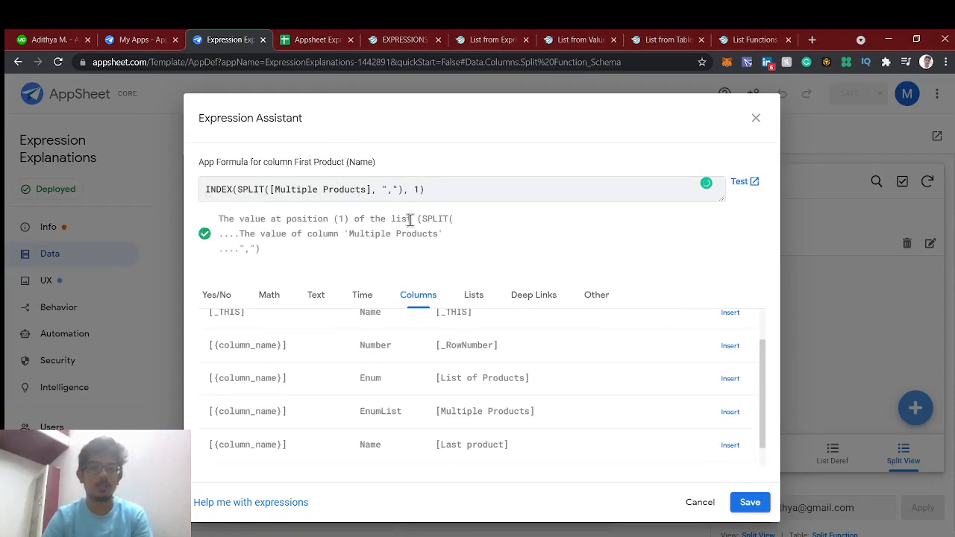
{"action": "left_click_drag", "start_coordinate": [427, 189], "coordinate": [186, 181]}
{"action": "key", "text": "ctrl+c"}
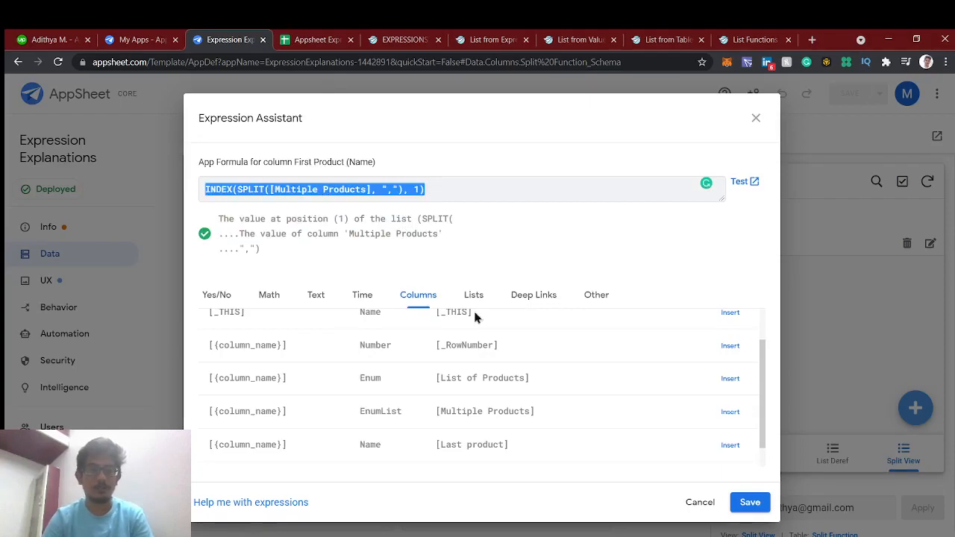
{"action": "left_click", "coordinate": [742, 507]}
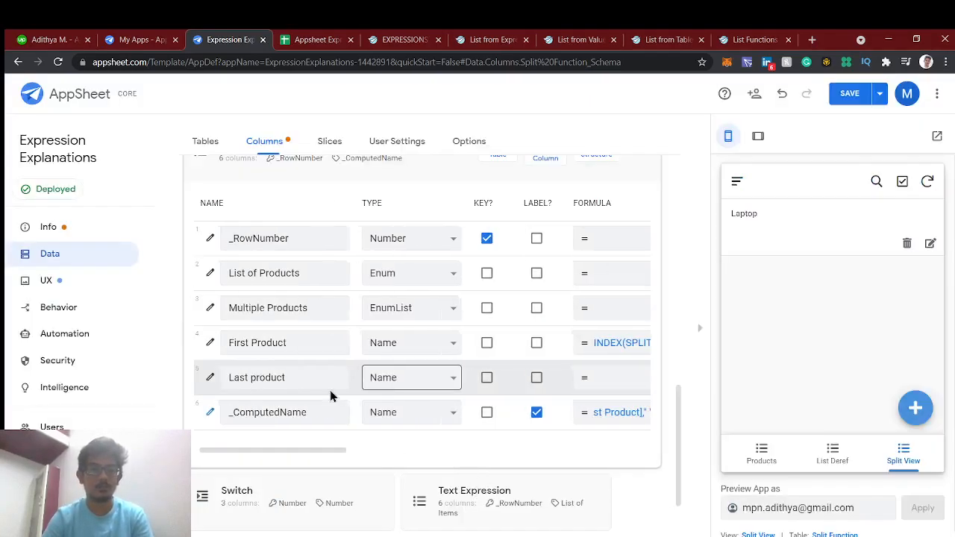
Step: Paste the copied INDEX formula into the Last product column, check cell B2 in Google Sheets, and set the index position to 3
{"action": "left_click", "coordinate": [646, 379]}
{"action": "key", "text": "ctrl+v"}
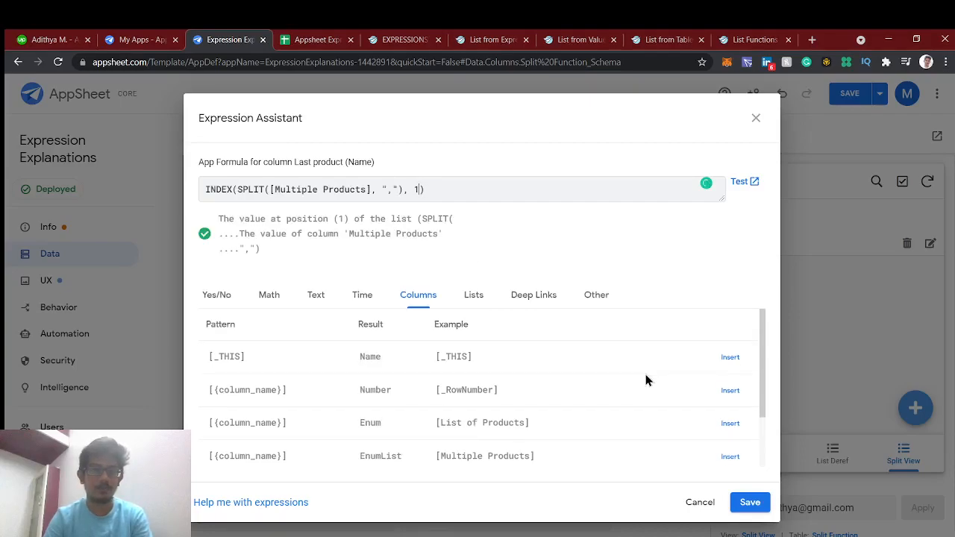
{"action": "left_click", "coordinate": [328, 38]}
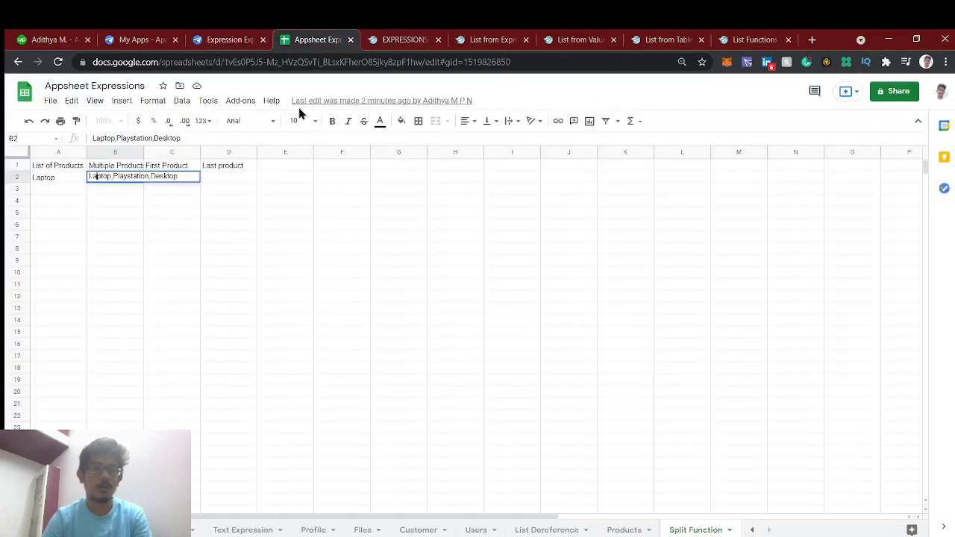
{"action": "left_click", "coordinate": [220, 226]}
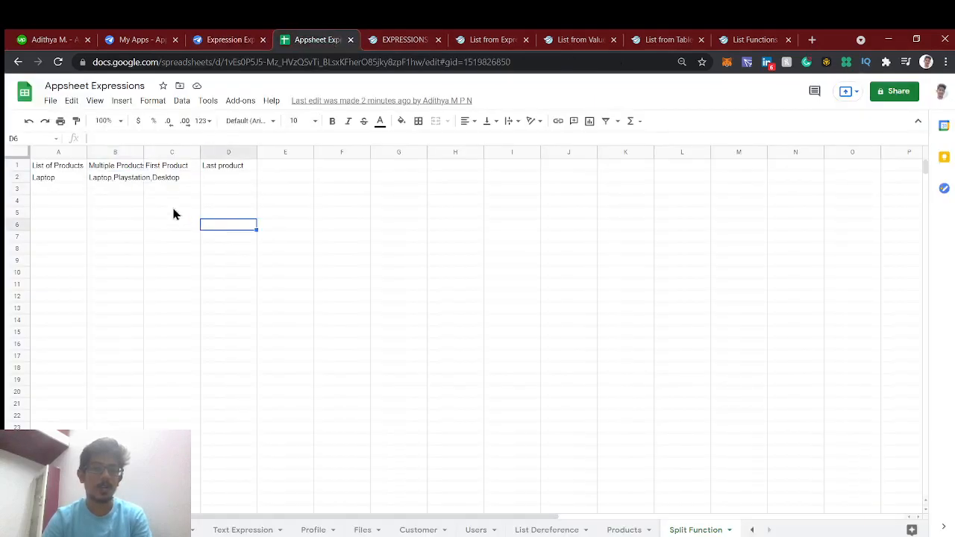
{"action": "left_click", "coordinate": [108, 182]}
{"action": "double_click", "coordinate": [118, 179]}
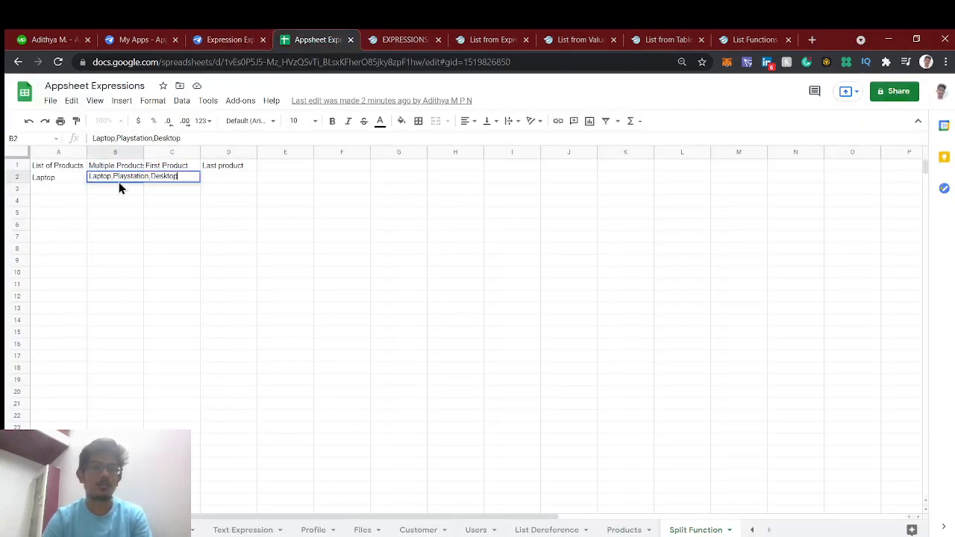
{"action": "left_click", "coordinate": [258, 39]}
{"action": "key", "text": "BackSpace"}
{"action": "type", "text": "3"}
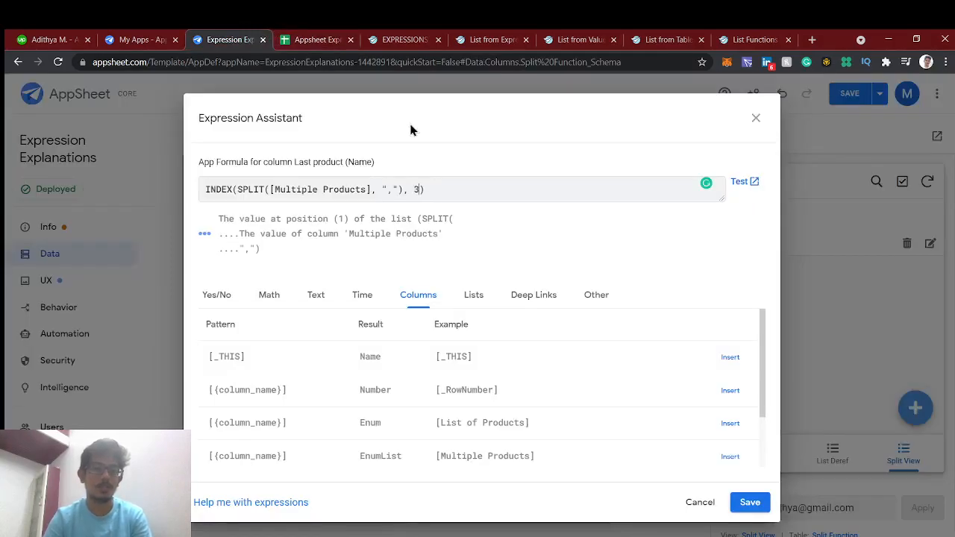
Step: Examine how many products cell B2 of the sheet holds, and return to the Last product formula in AppSheet
{"action": "left_click", "coordinate": [313, 39]}
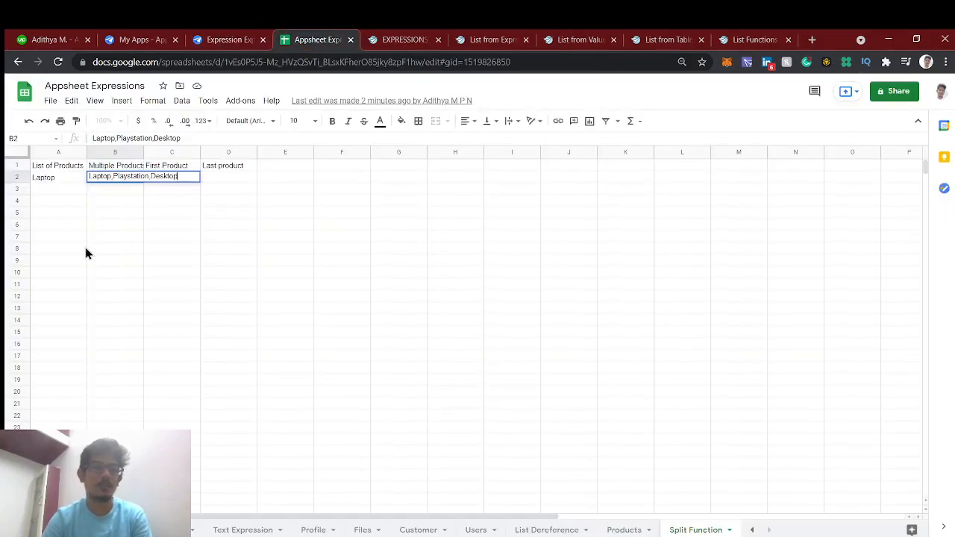
{"action": "left_click_drag", "start_coordinate": [100, 175], "coordinate": [208, 180]}
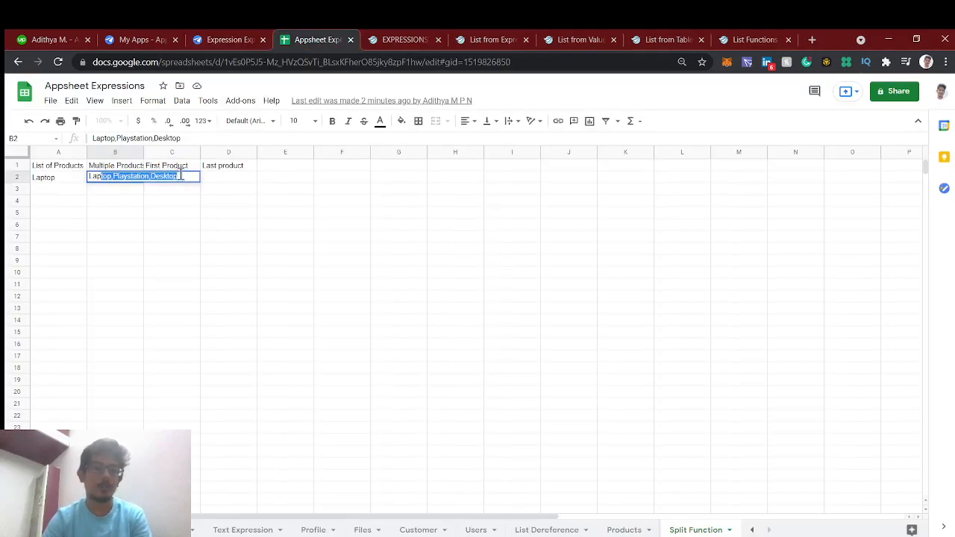
{"action": "left_click", "coordinate": [181, 175]}
{"action": "left_click", "coordinate": [224, 39]}
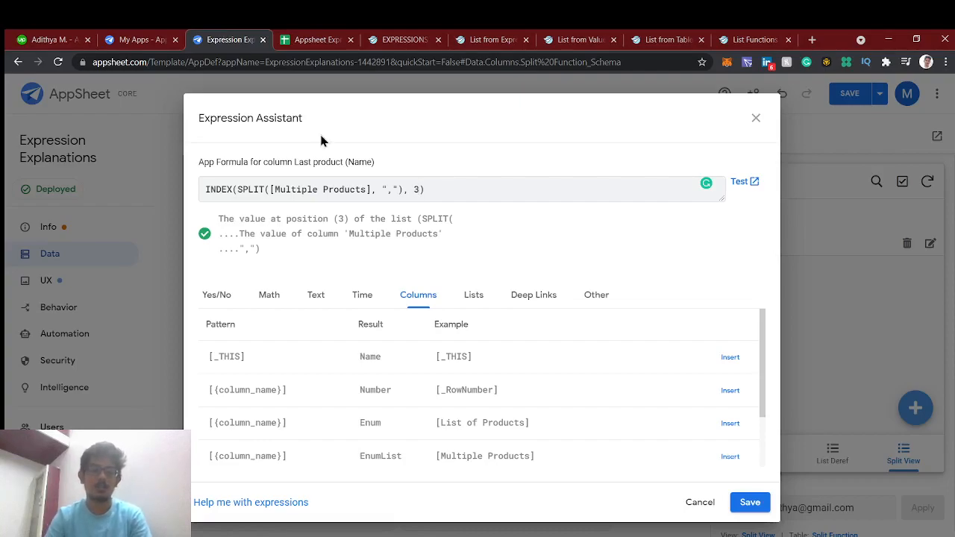
Step: Replace the index position in the Last product formula with an empty COUNT() function, and review the Multiple Products value in the sheet
{"action": "key", "text": "BackSpace"}
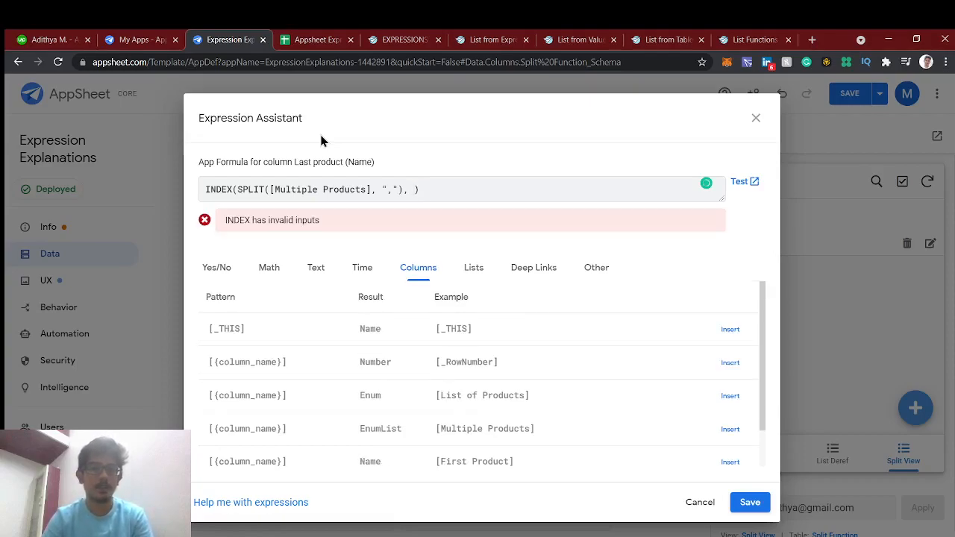
{"action": "type", "text": "COUNT("}
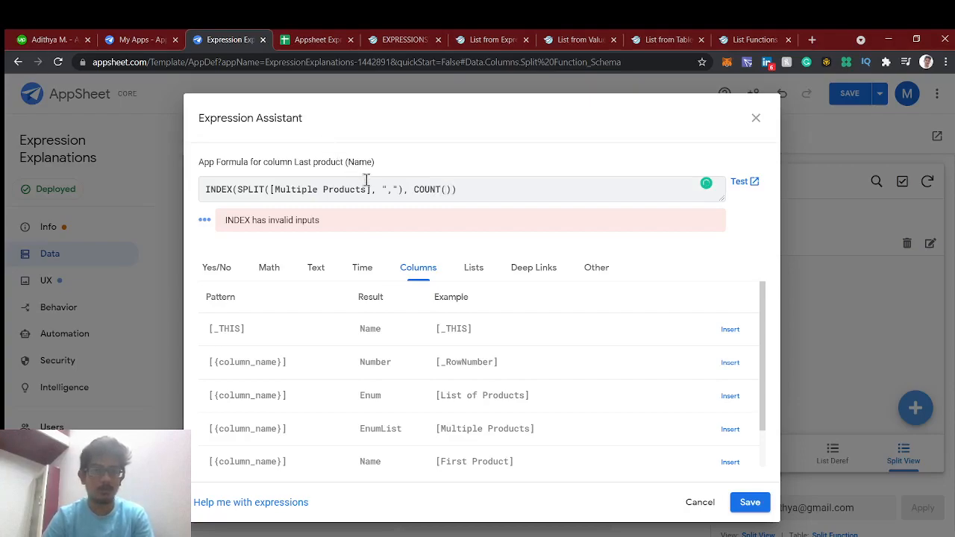
{"action": "left_click_drag", "start_coordinate": [401, 189], "coordinate": [238, 195]}
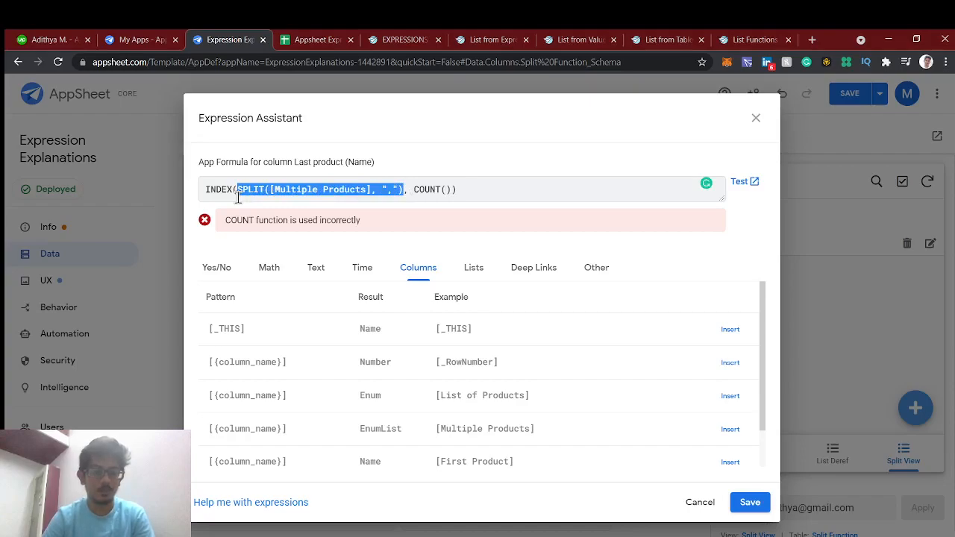
{"action": "left_click", "coordinate": [447, 191]}
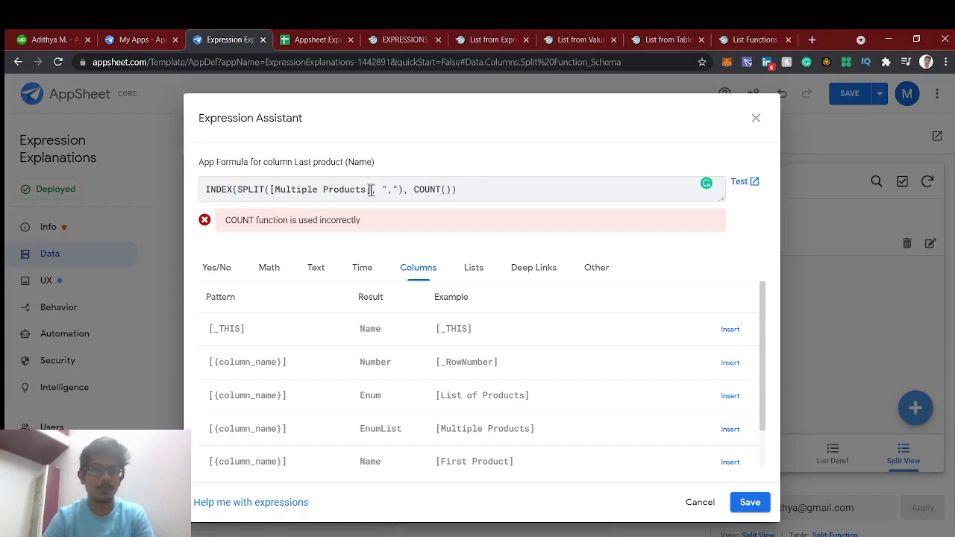
{"action": "left_click_drag", "start_coordinate": [371, 190], "coordinate": [276, 198]}
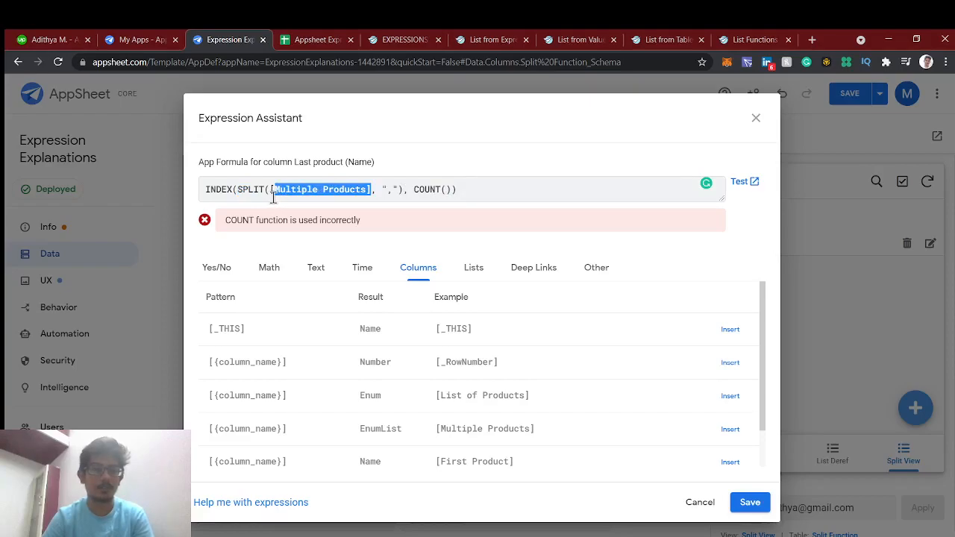
{"action": "left_click", "coordinate": [304, 40]}
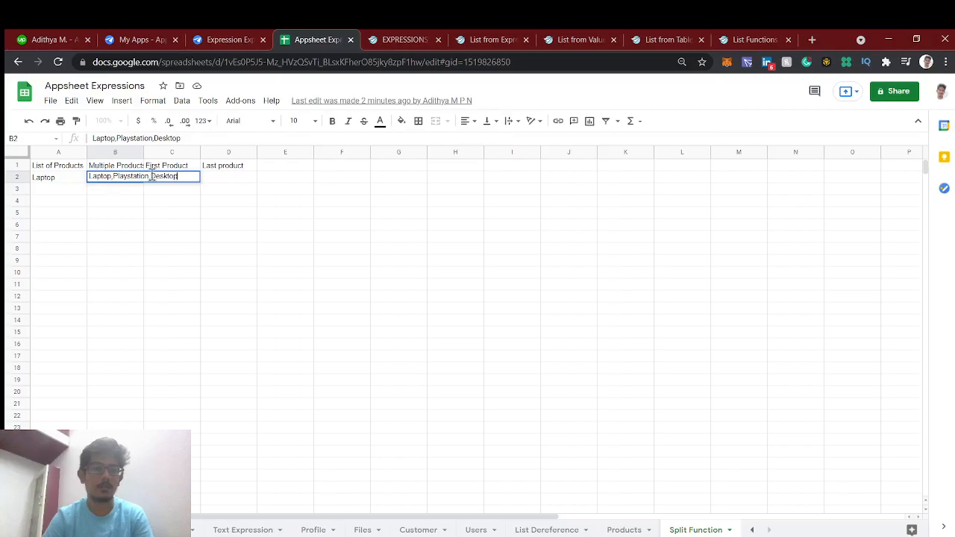
{"action": "left_click", "coordinate": [252, 37]}
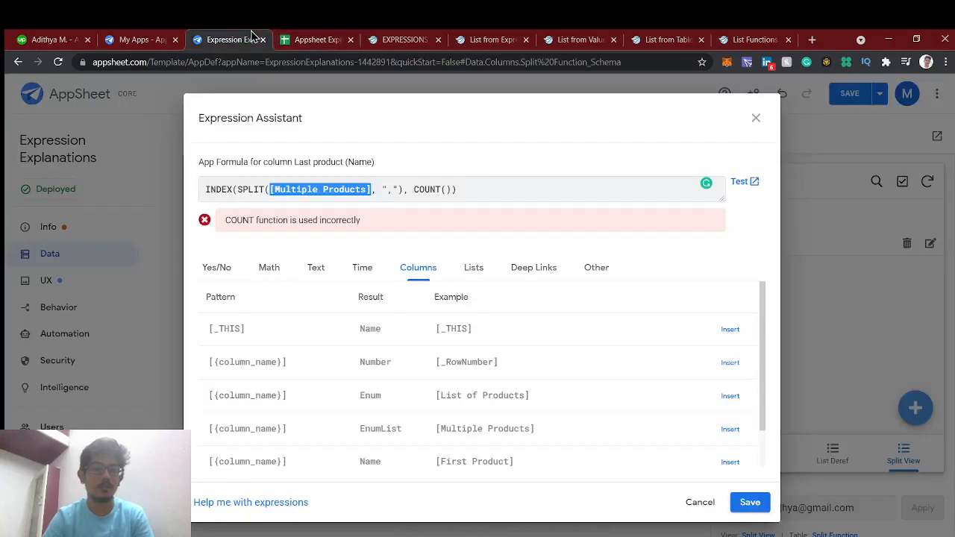
Step: Fill in COUNT's argument so the Last product formula reads INDEX(SPLIT([Multiple Products], ","), COUNT(SPLIT([Multiple Products], ",")))
{"action": "double_click", "coordinate": [395, 190]}
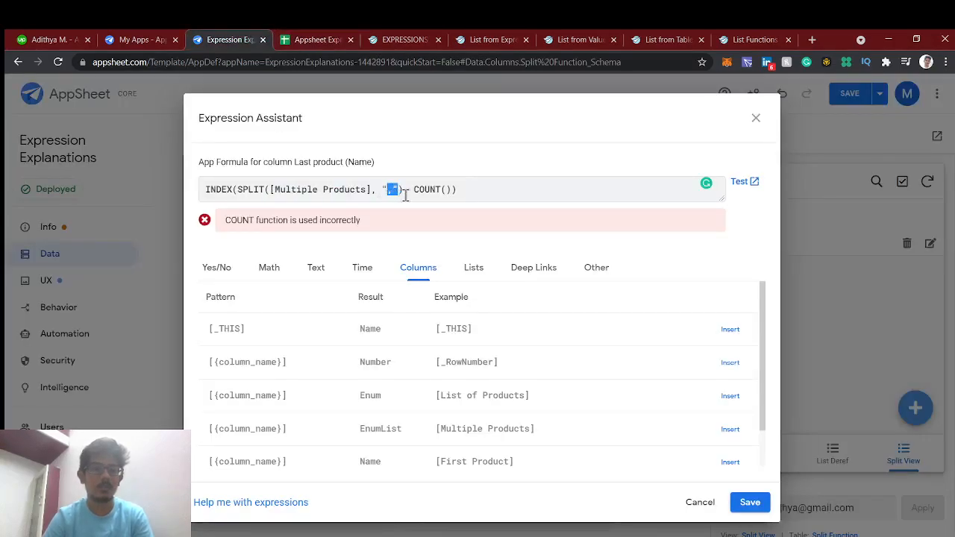
{"action": "left_click_drag", "start_coordinate": [403, 193], "coordinate": [235, 211]}
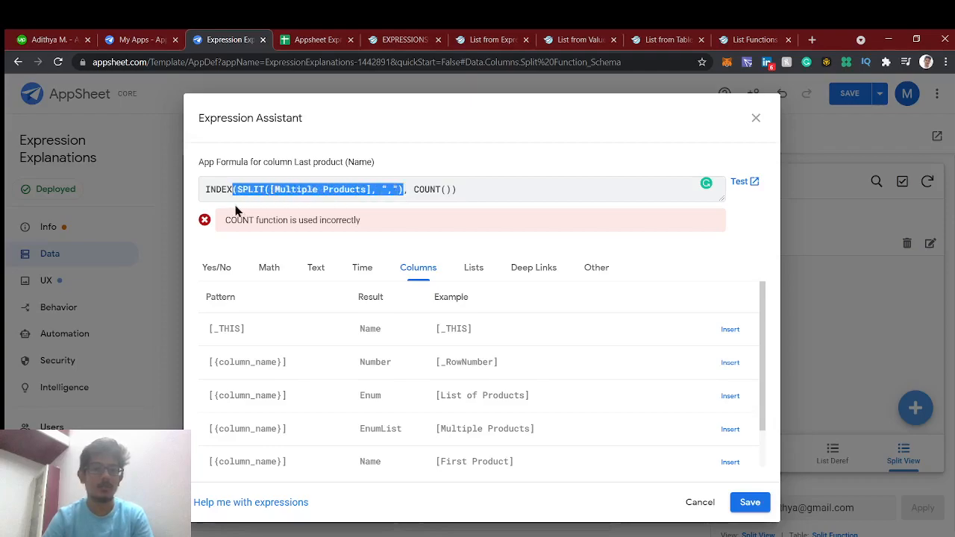
{"action": "key", "text": "ctrl+c"}
{"action": "left_click", "coordinate": [442, 190]}
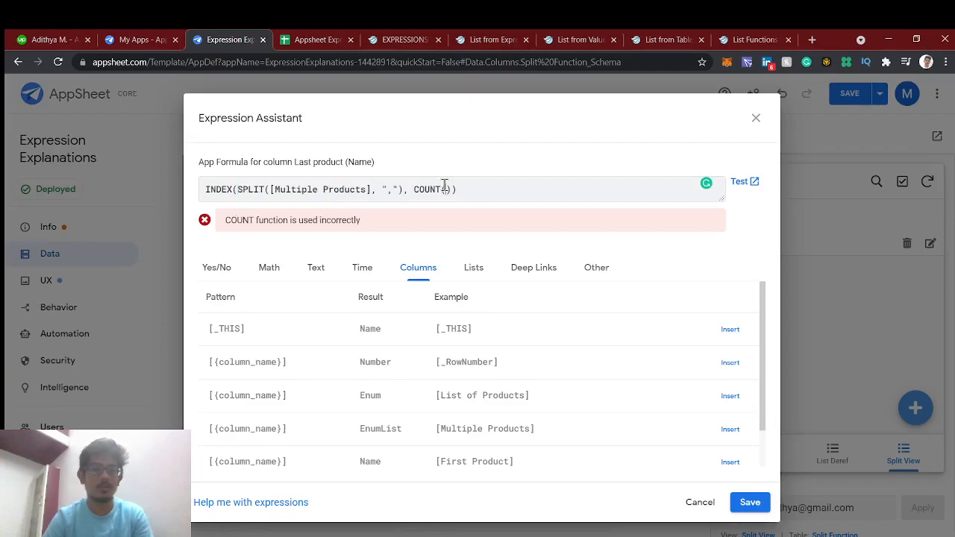
{"action": "key", "text": "ctrl+v"}
{"action": "type", "text": ")"}
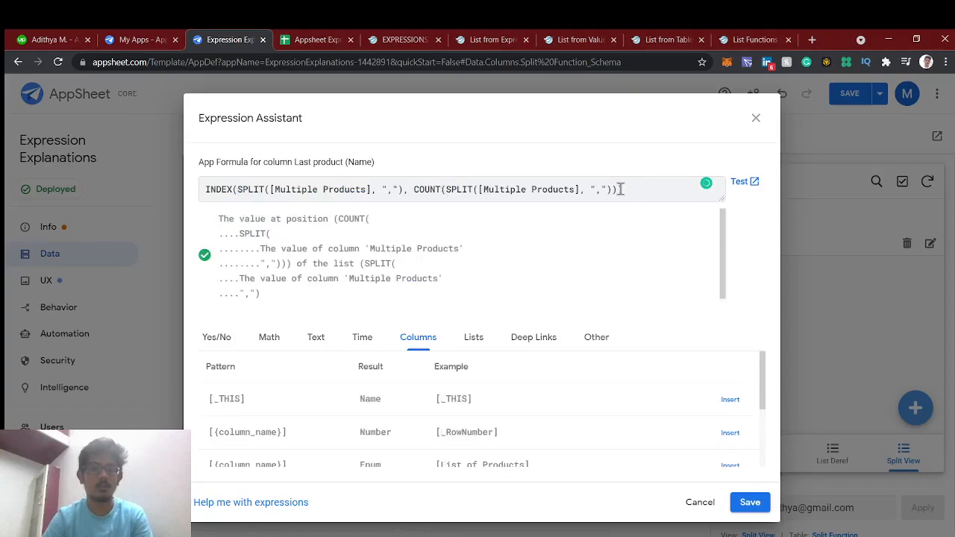
{"action": "type", "text": ")"}
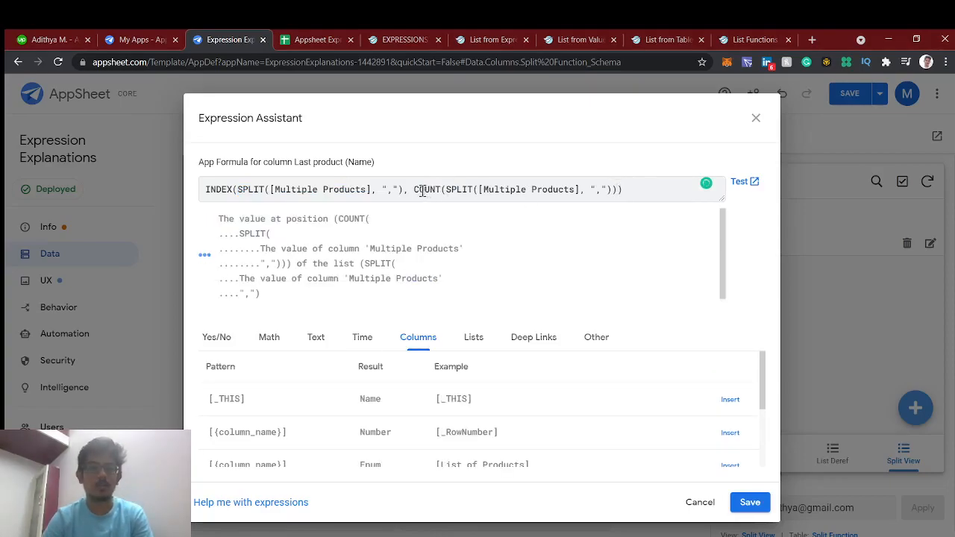
Step: Review the nested COUNT(SPLIT()) part against the last product in the Split Function sheet's Multiple Products cell
{"action": "left_click_drag", "start_coordinate": [453, 191], "coordinate": [587, 191]}
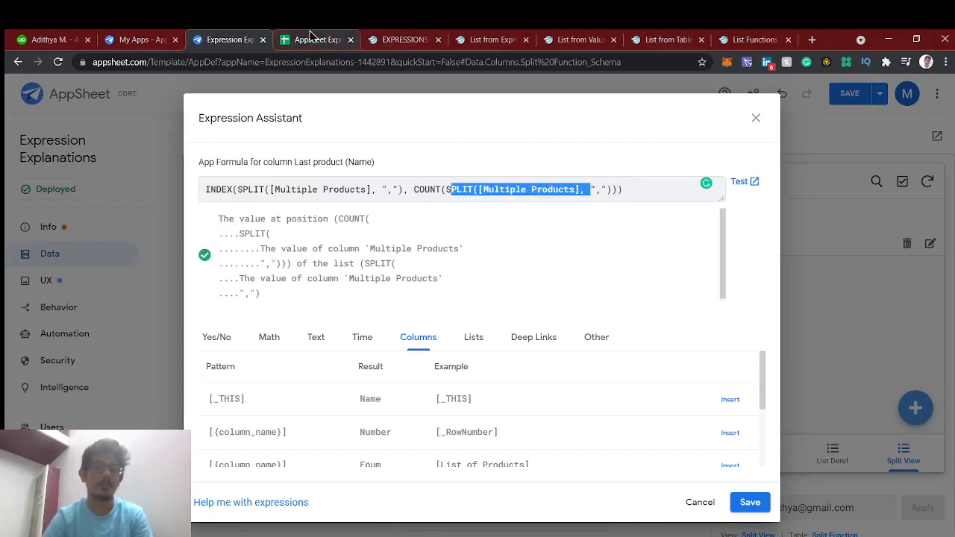
{"action": "left_click", "coordinate": [620, 192]}
{"action": "left_click", "coordinate": [313, 39]}
{"action": "double_click", "coordinate": [182, 177]}
{"action": "left_click", "coordinate": [247, 40]}
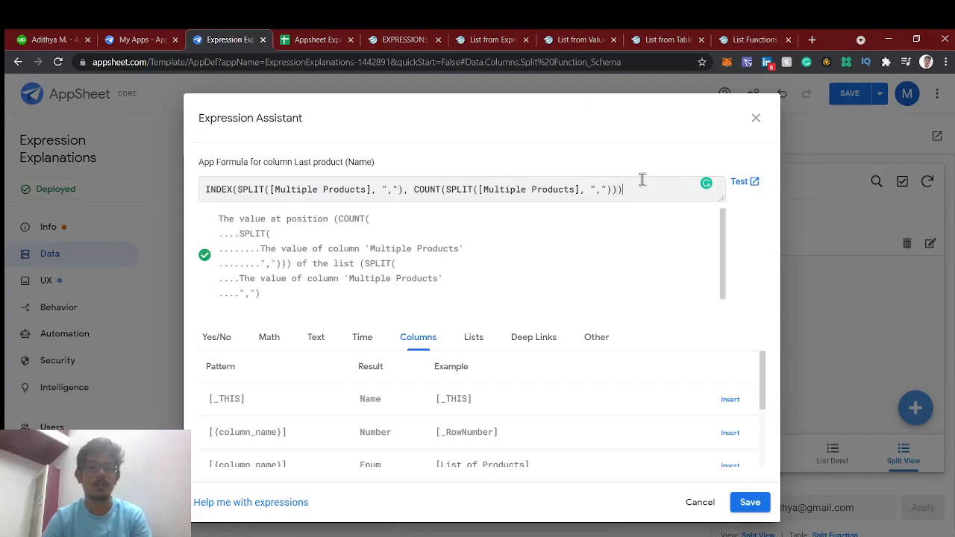
Step: Save the Last product formula, and save the app so the preview syncs
{"action": "left_click", "coordinate": [750, 502]}
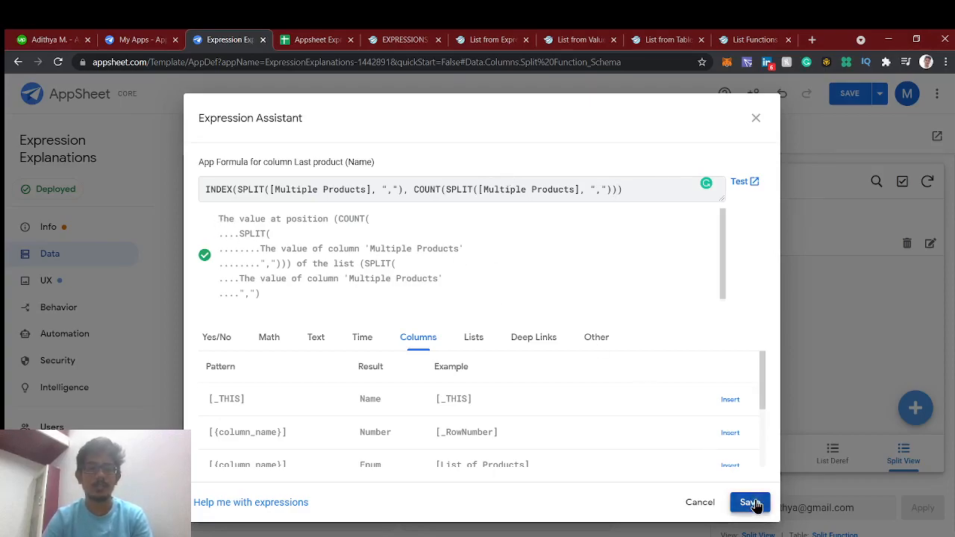
{"action": "scroll", "coordinate": [394, 380], "scroll_direction": "left", "scroll_amount": 3}
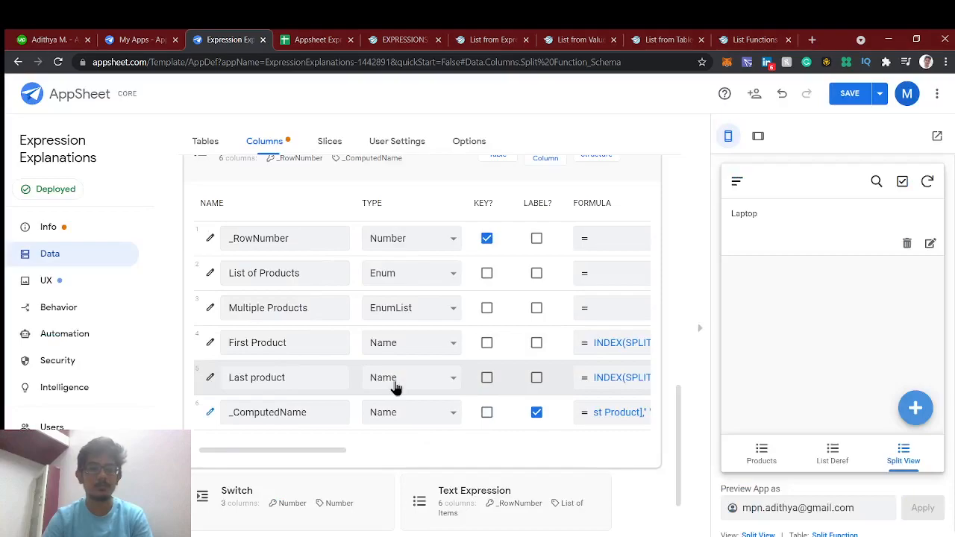
{"action": "left_click", "coordinate": [852, 101]}
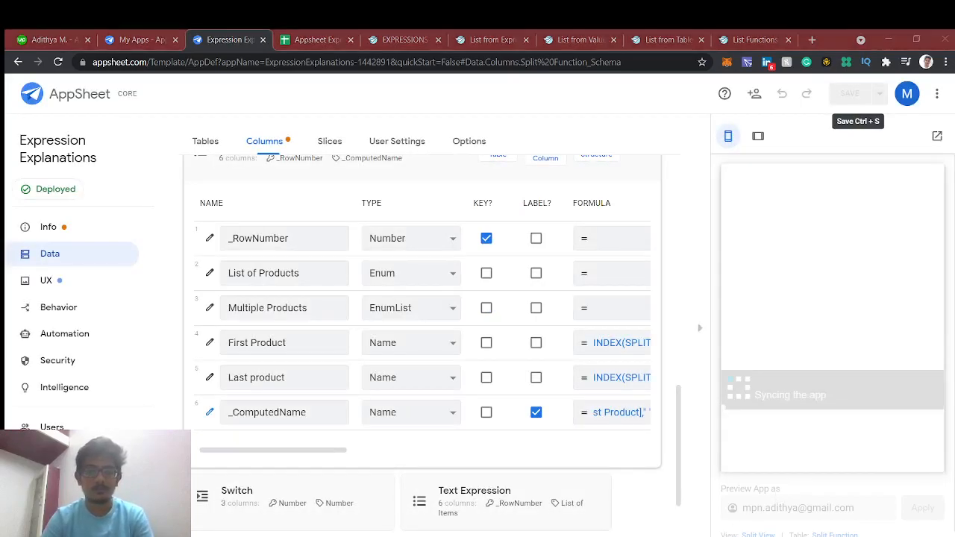
{"action": "left_click", "coordinate": [638, 456]}
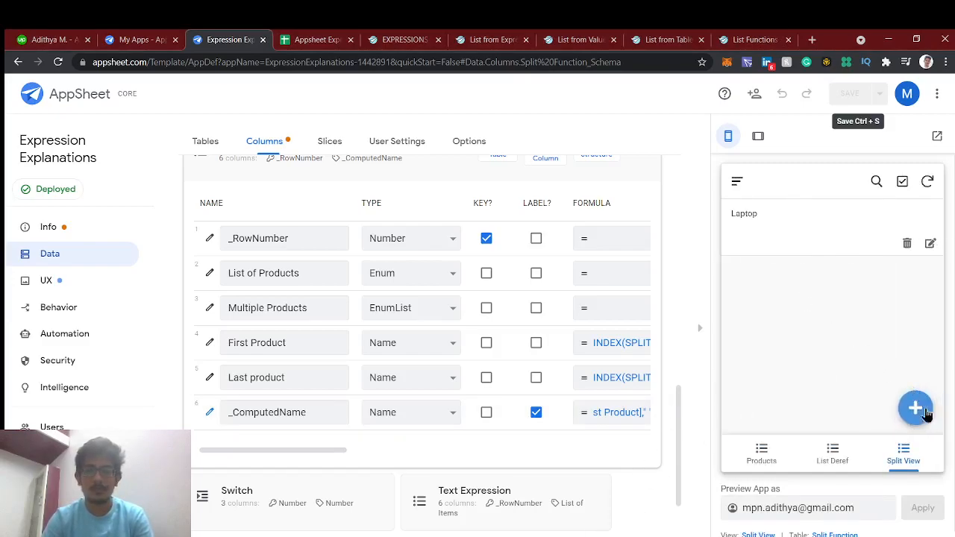
Step: Start a new Split View record with Laptop as List of Products and Laptop, Tv and Playstation as Multiple Products
{"action": "left_click", "coordinate": [917, 406]}
{"action": "left_click", "coordinate": [810, 252]}
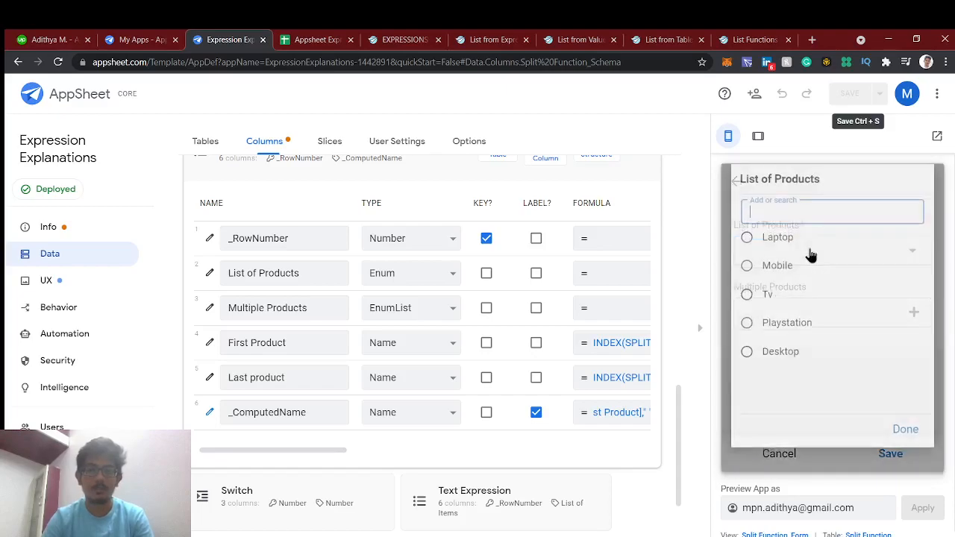
{"action": "left_click", "coordinate": [784, 248]}
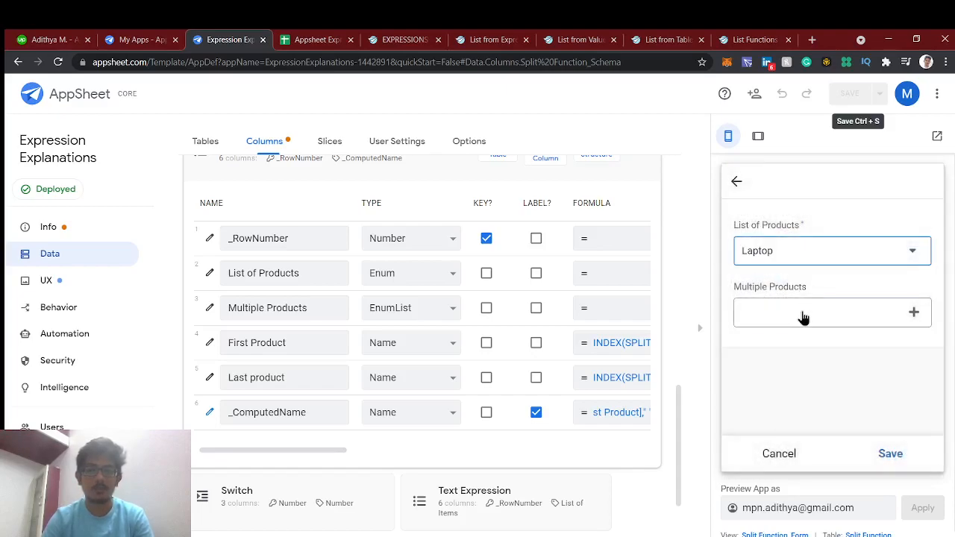
{"action": "left_click", "coordinate": [803, 318]}
{"action": "left_click", "coordinate": [761, 248]}
{"action": "left_click", "coordinate": [766, 278]}
{"action": "left_click", "coordinate": [776, 304]}
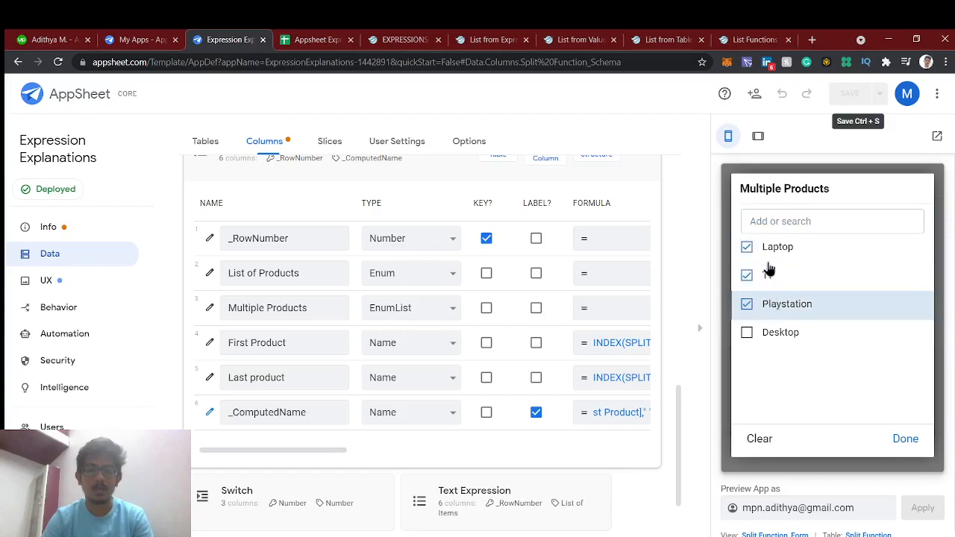
{"action": "left_click", "coordinate": [904, 438]}
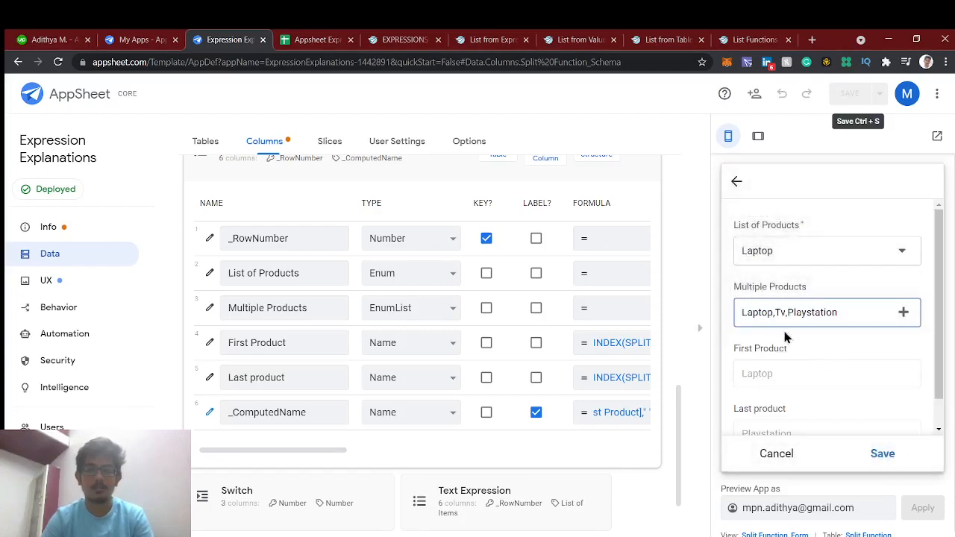
{"action": "scroll", "coordinate": [776, 335], "scroll_direction": "down", "scroll_amount": 1}
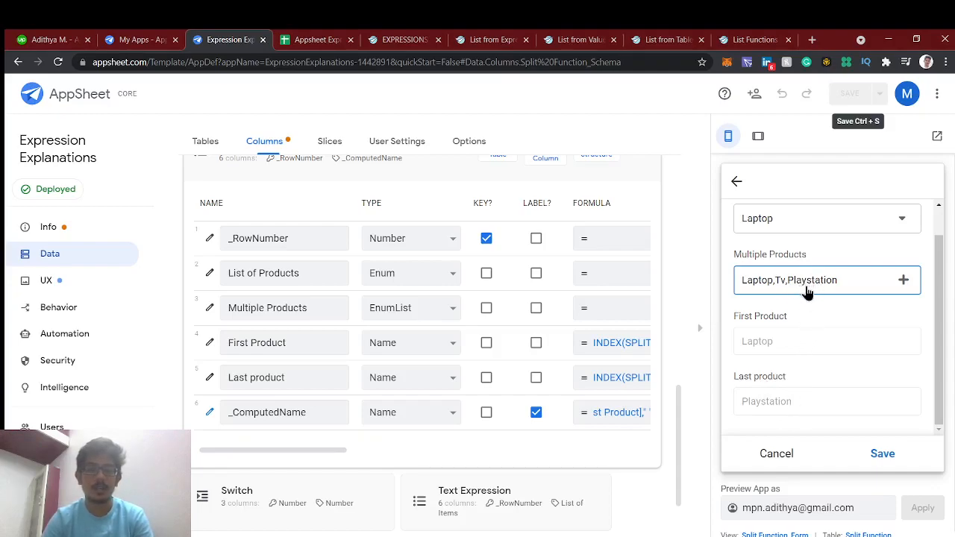
Step: Review the Last product formula without changing it, and add Desktop to the test record's Multiple Products
{"action": "left_click", "coordinate": [611, 384]}
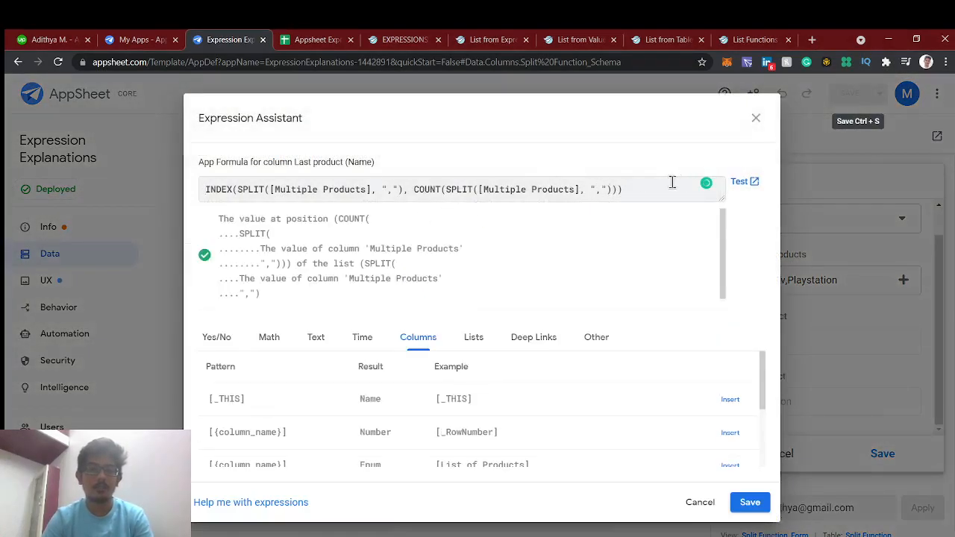
{"action": "left_click", "coordinate": [755, 118]}
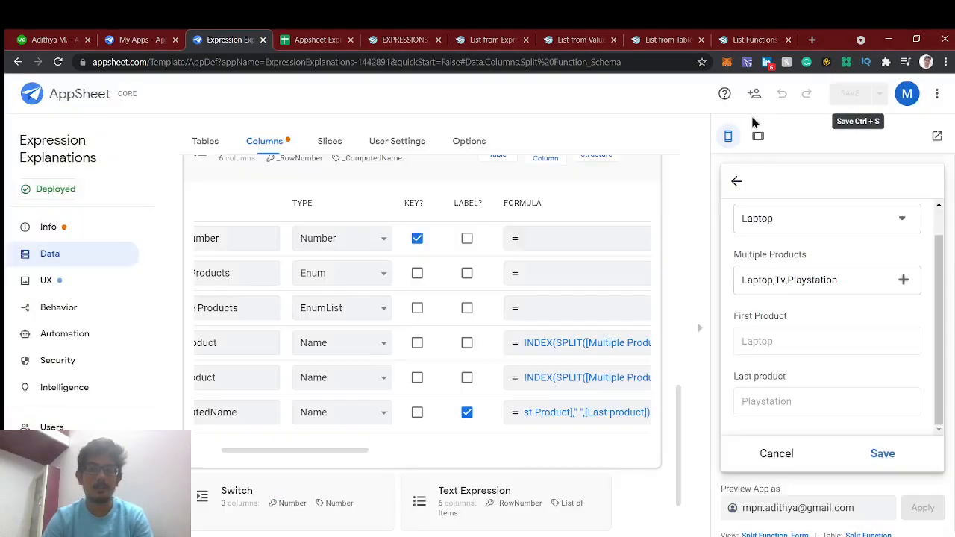
{"action": "left_click", "coordinate": [780, 280]}
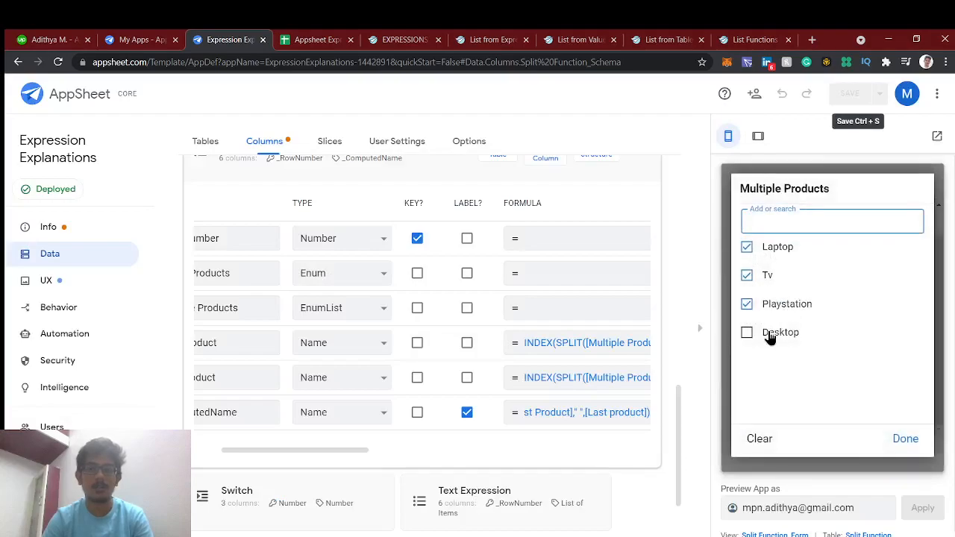
{"action": "left_click", "coordinate": [768, 333]}
{"action": "left_click", "coordinate": [903, 439]}
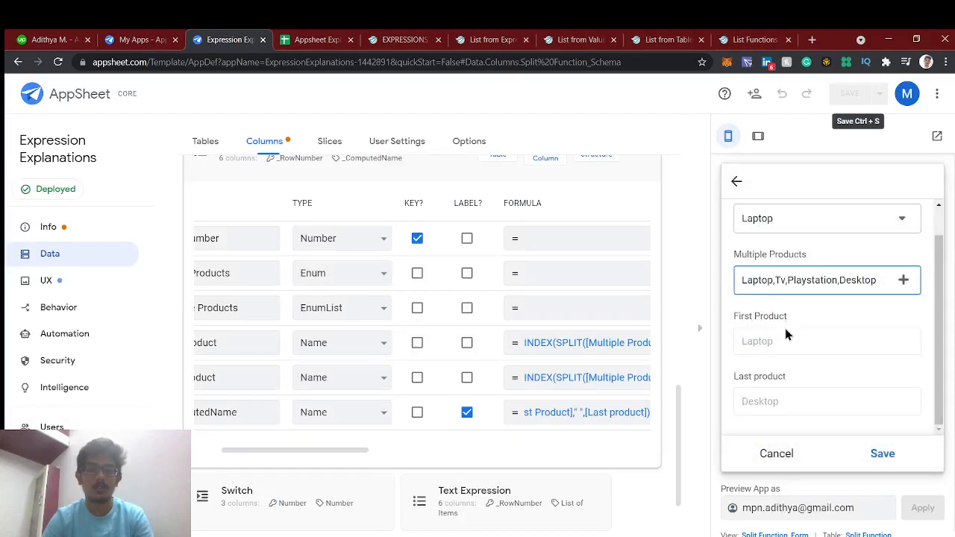
Step: Deselect all four Multiple Products options and reselect Playstation, Desktop, Tv and Laptop
{"action": "left_click", "coordinate": [784, 281]}
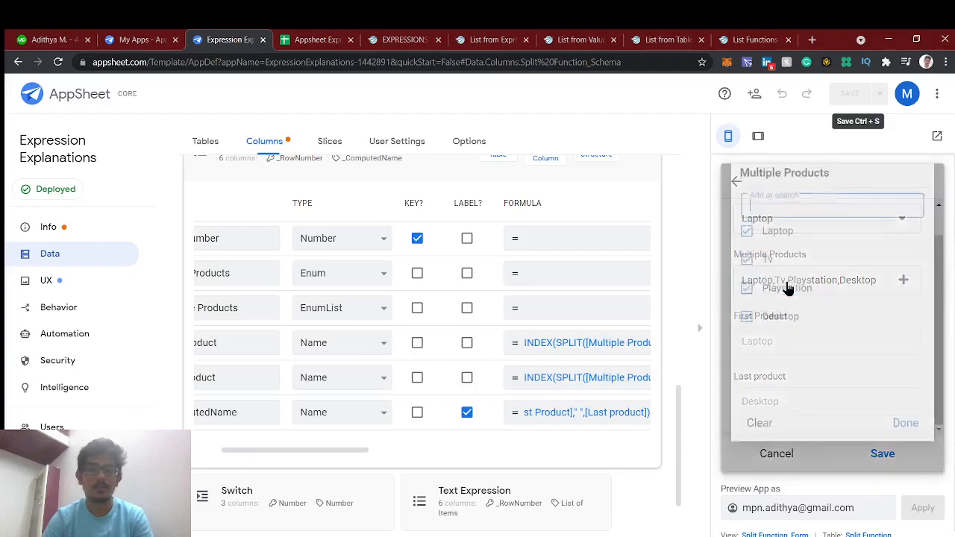
{"action": "left_click", "coordinate": [748, 249]}
{"action": "left_click", "coordinate": [748, 276]}
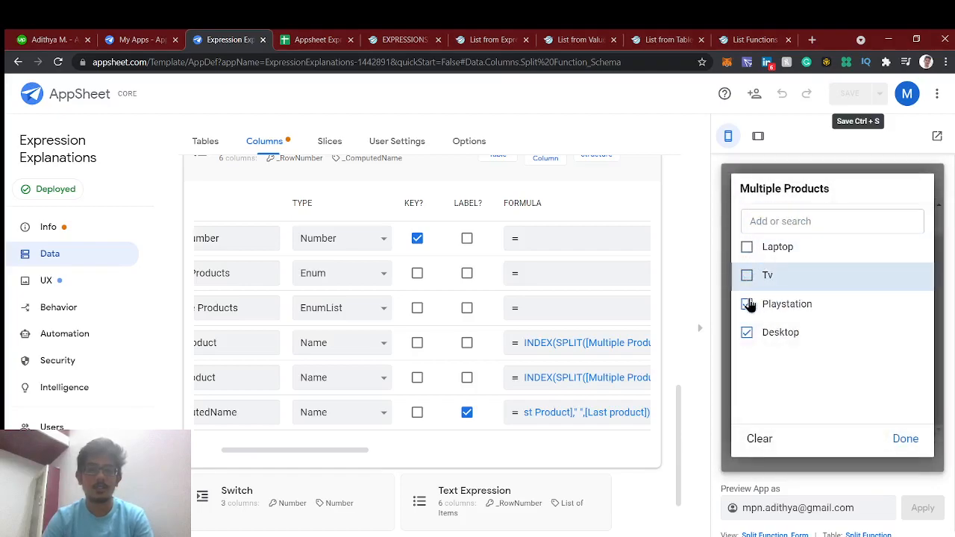
{"action": "left_click", "coordinate": [747, 304]}
{"action": "left_click", "coordinate": [748, 333]}
{"action": "left_click", "coordinate": [747, 304]}
{"action": "left_click", "coordinate": [748, 336]}
{"action": "left_click", "coordinate": [746, 276]}
{"action": "left_click", "coordinate": [747, 248]}
{"action": "left_click", "coordinate": [905, 439]}
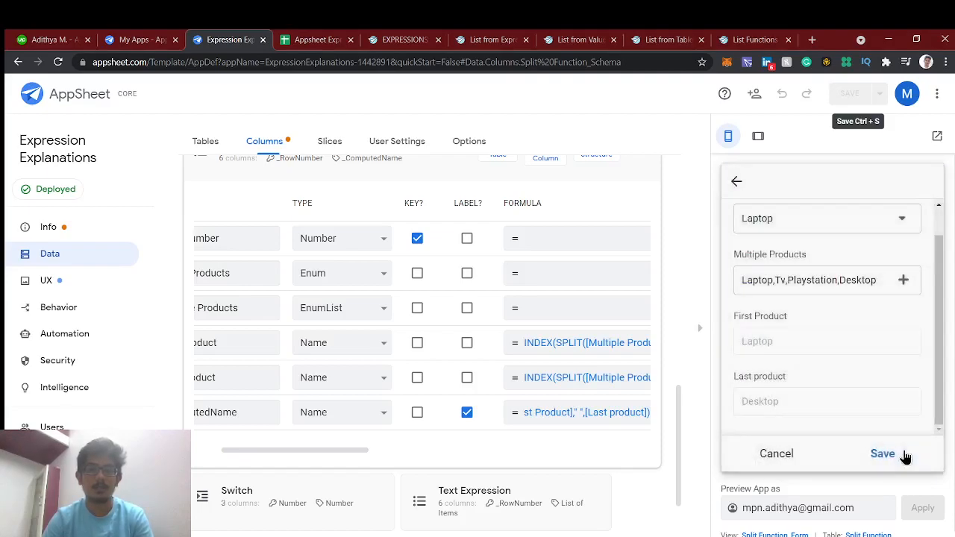
Step: Remove Laptop from the test record's Multiple Products selection
{"action": "left_click", "coordinate": [791, 279]}
{"action": "left_click", "coordinate": [746, 246]}
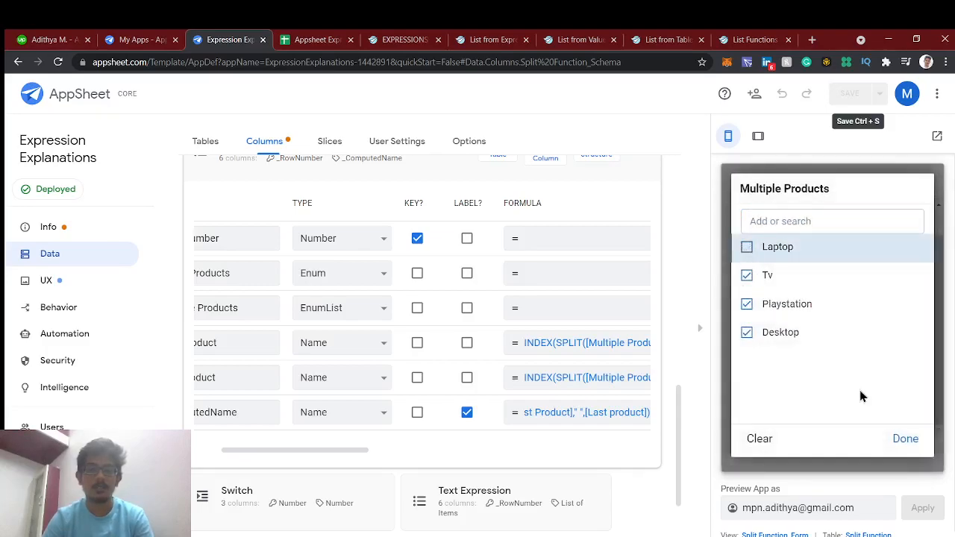
{"action": "left_click", "coordinate": [902, 439]}
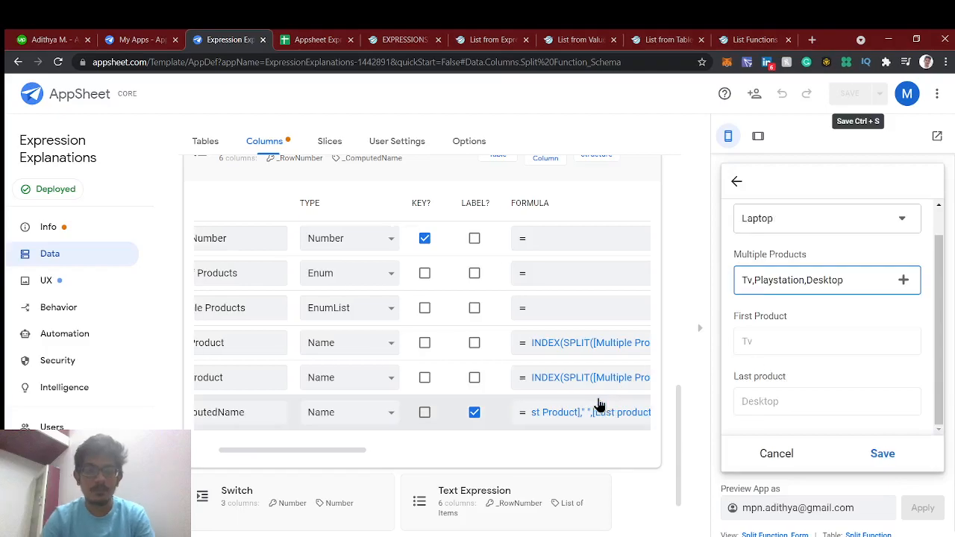
Step: Review the Split Function column formulas and consult the list of functions in the List Functions help article
{"action": "scroll", "coordinate": [599, 405], "scroll_direction": "left", "scroll_amount": 2}
{"action": "scroll", "coordinate": [599, 405], "scroll_direction": "right", "scroll_amount": 3}
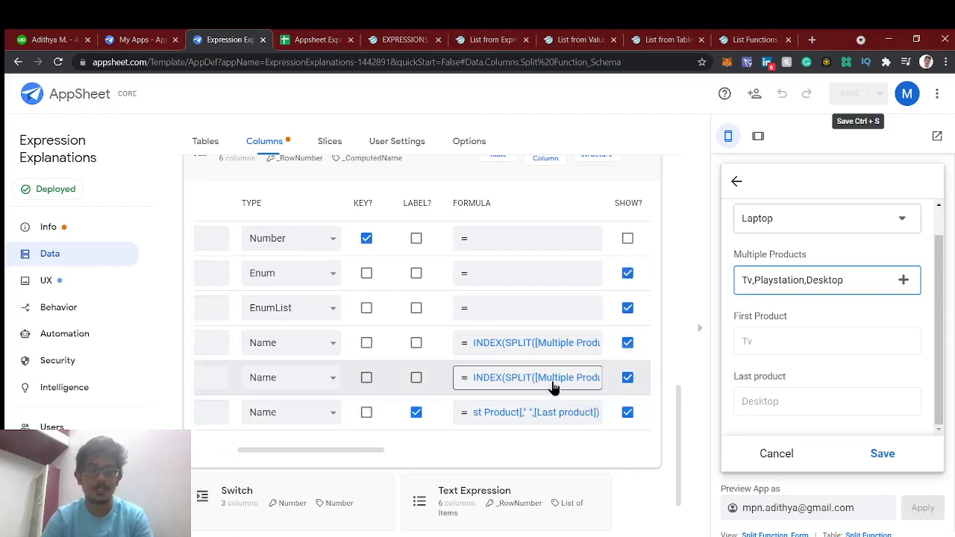
{"action": "scroll", "coordinate": [553, 384], "scroll_direction": "left", "scroll_amount": 4}
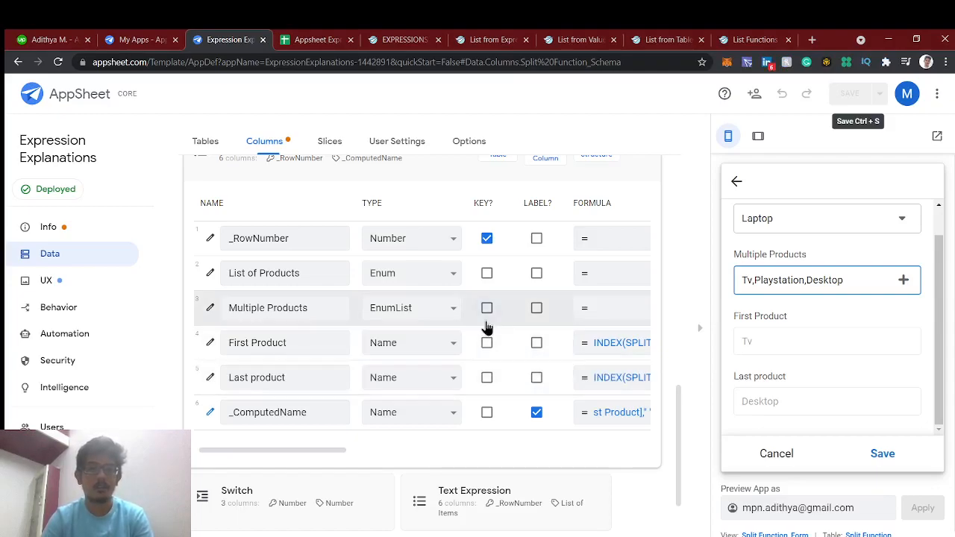
{"action": "left_click", "coordinate": [750, 37]}
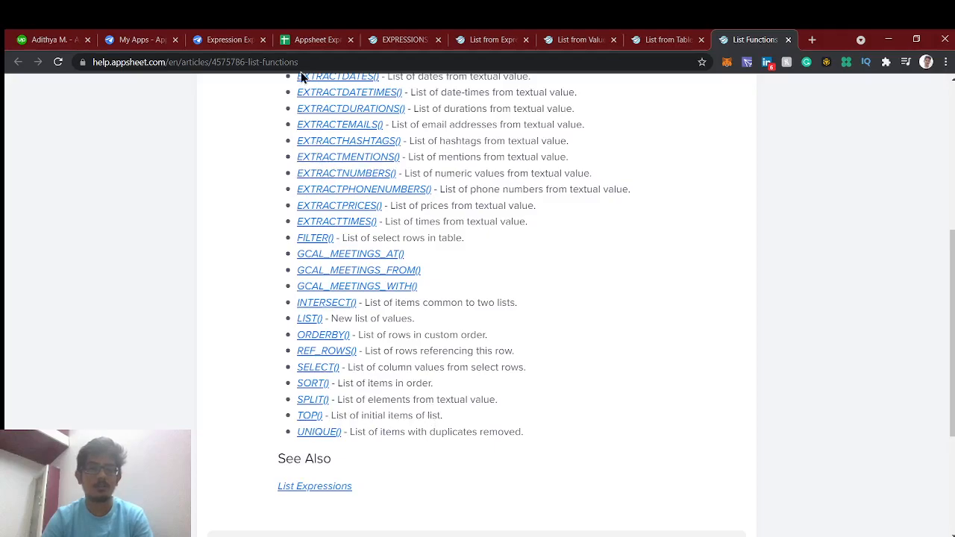
{"action": "left_click", "coordinate": [301, 37]}
{"action": "left_click", "coordinate": [244, 37]}
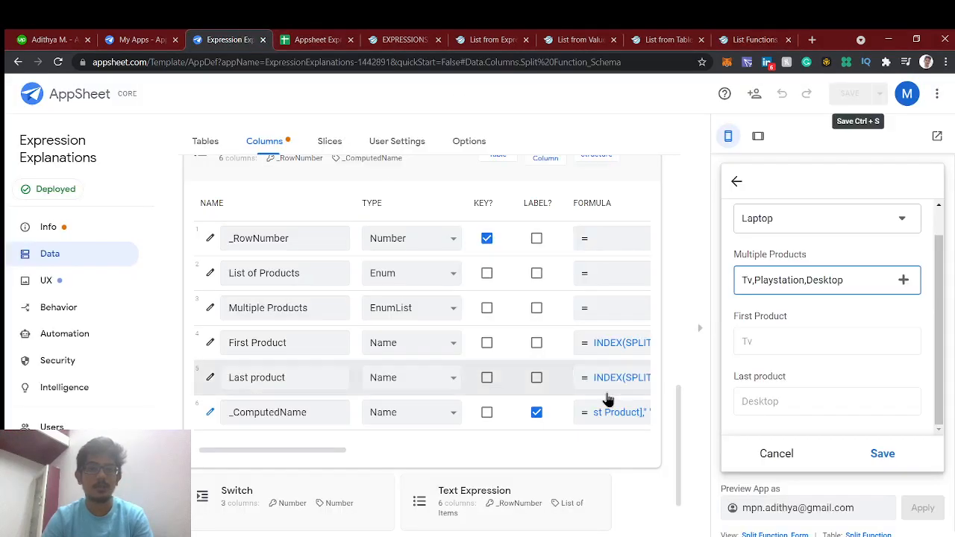
{"action": "left_click", "coordinate": [594, 389]}
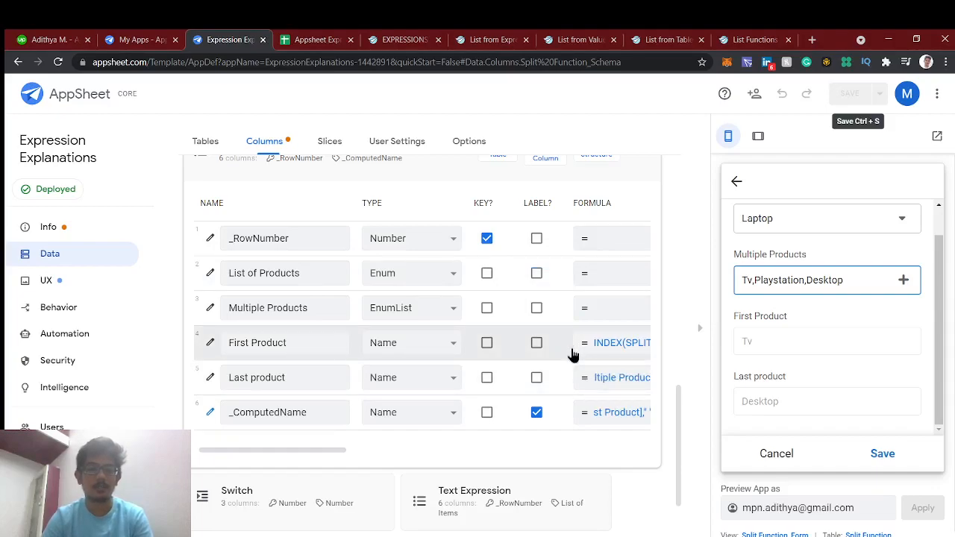
Step: Try replacing INDEX with Top in the First Product formula, and undo the replacement
{"action": "left_click", "coordinate": [612, 340]}
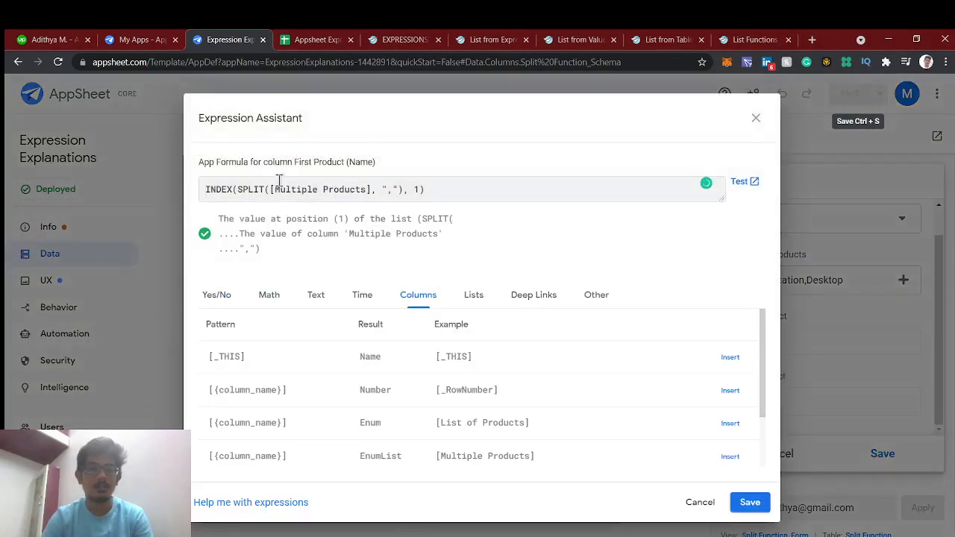
{"action": "double_click", "coordinate": [214, 193]}
{"action": "type", "text": "Top"}
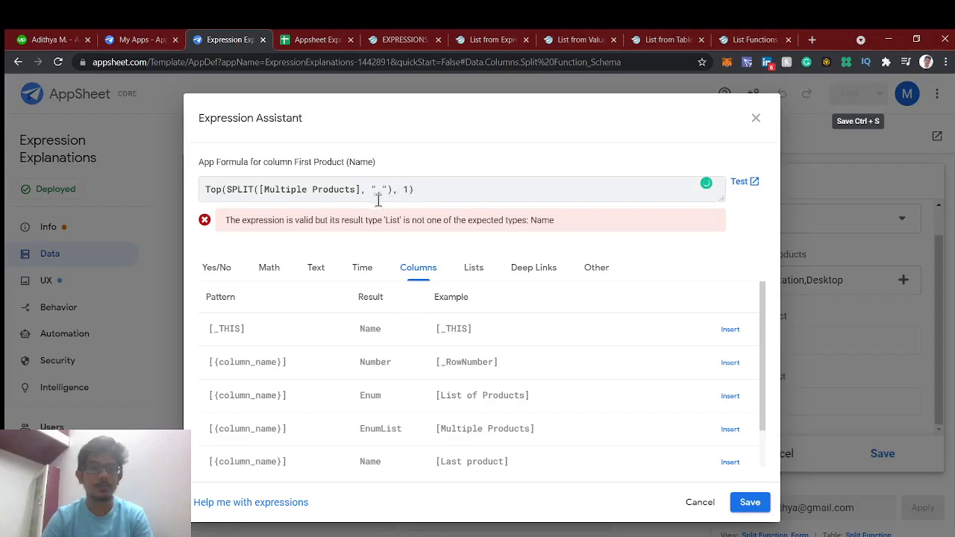
{"action": "key", "text": "ctrl+z"}
{"action": "key", "text": "ctrl+z"}
{"action": "key", "text": "ctrl+z"}
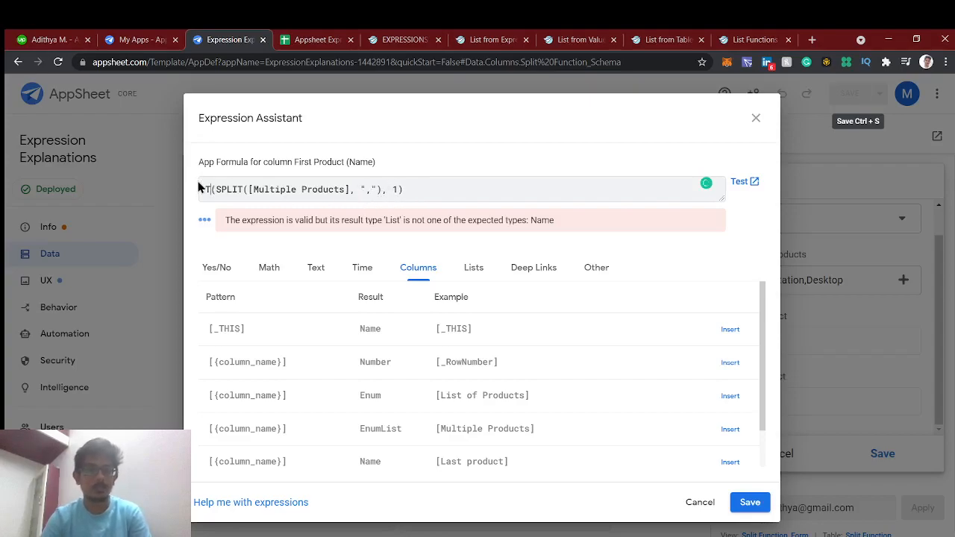
{"action": "left_click", "coordinate": [212, 189]}
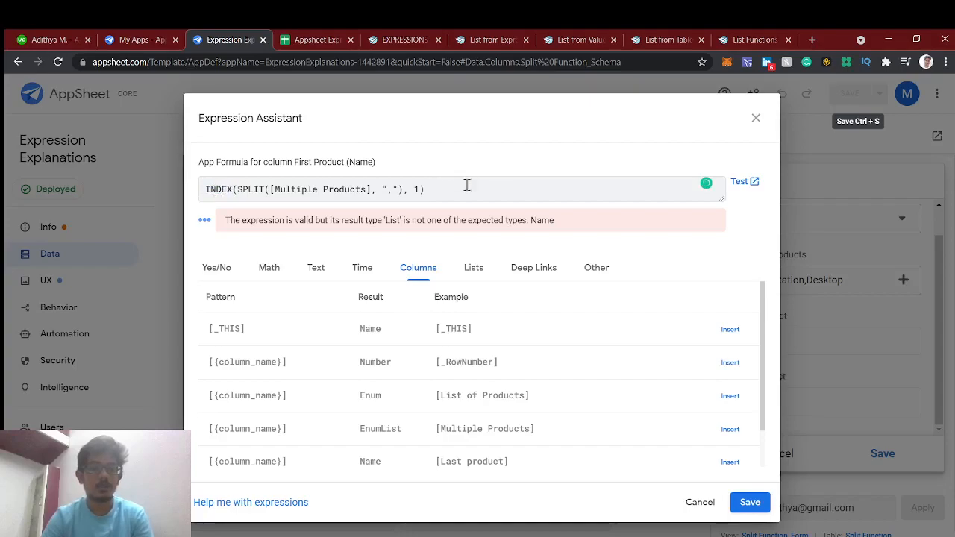
Step: Replace INDEX with TOP in the First Product formula and set its item count to 3
{"action": "left_click_drag", "start_coordinate": [467, 188], "coordinate": [203, 198]}
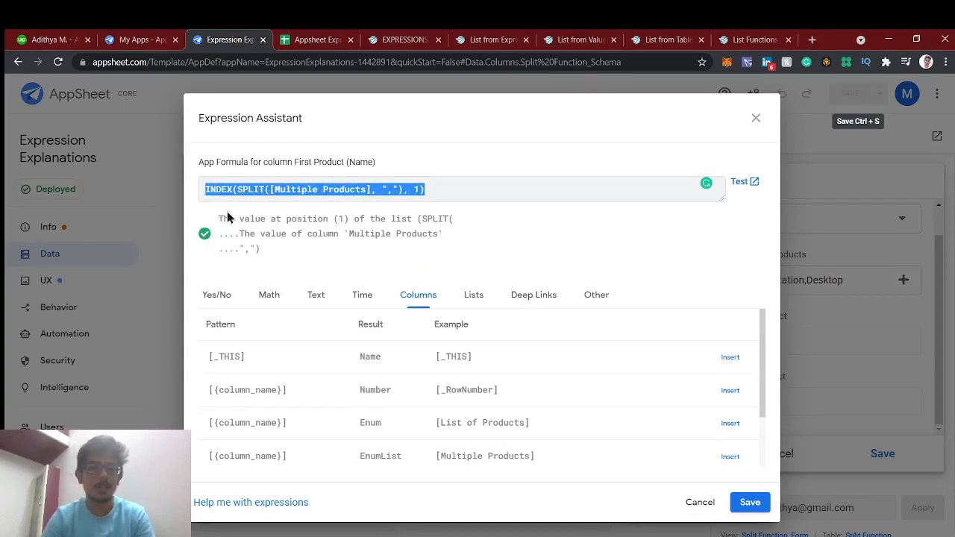
{"action": "double_click", "coordinate": [216, 191]}
{"action": "type", "text": "TOP"}
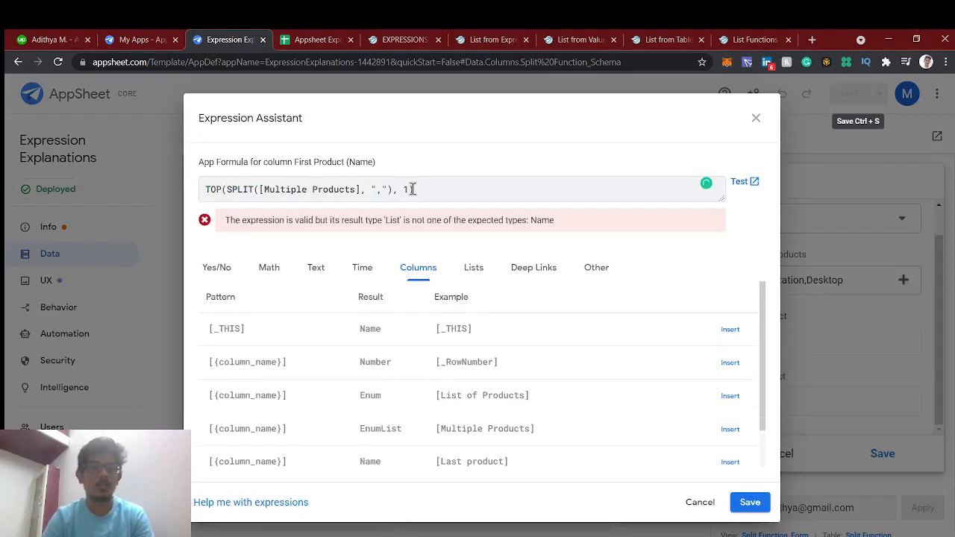
{"action": "double_click", "coordinate": [215, 191]}
{"action": "left_click", "coordinate": [390, 224]}
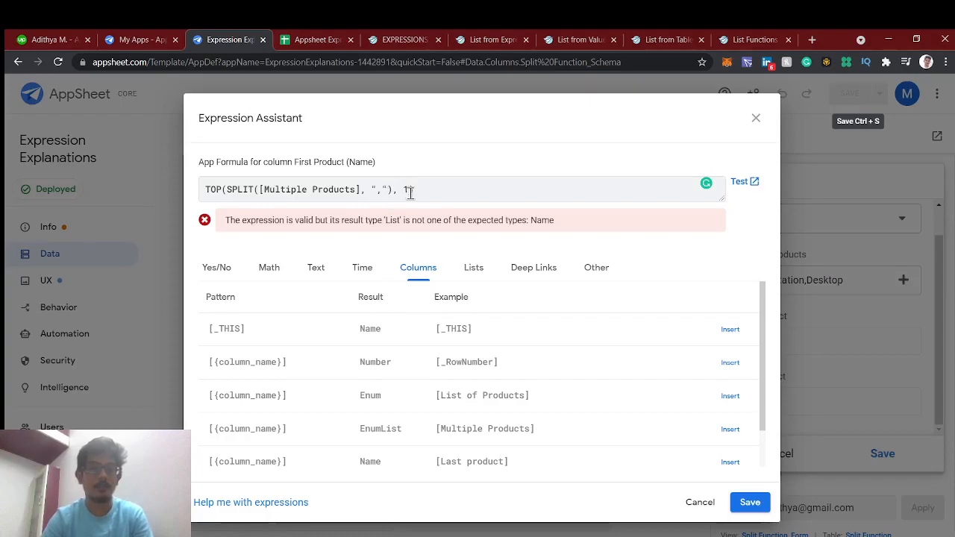
{"action": "key", "text": "BackSpace"}
{"action": "type", "text": "2"}
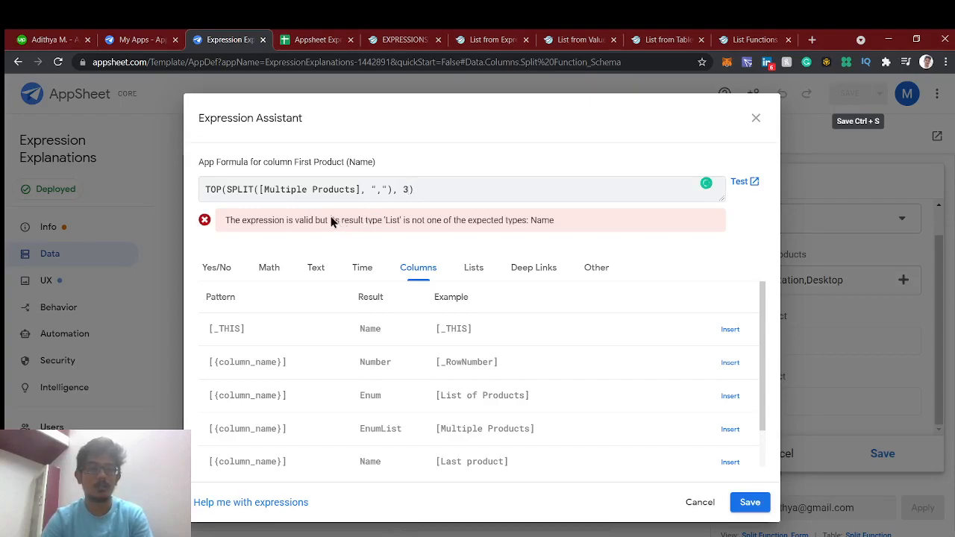
Step: Wrap the First Product formula in TEXT() so it reads TEXT(TOP(SPLIT([Multiple Products], ","), 3))
{"action": "left_click", "coordinate": [206, 190]}
{"action": "type", "text": "TEXT("}
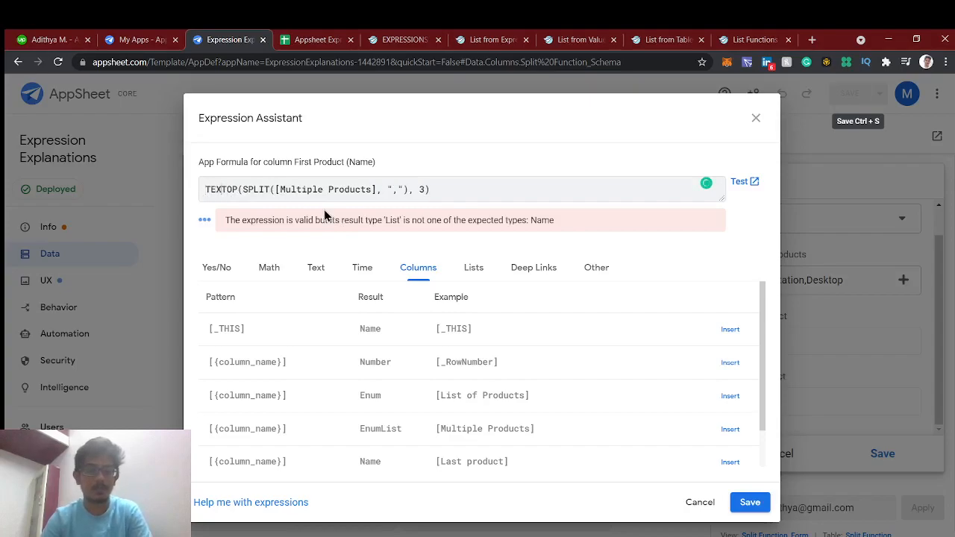
{"action": "left_click", "coordinate": [454, 191]}
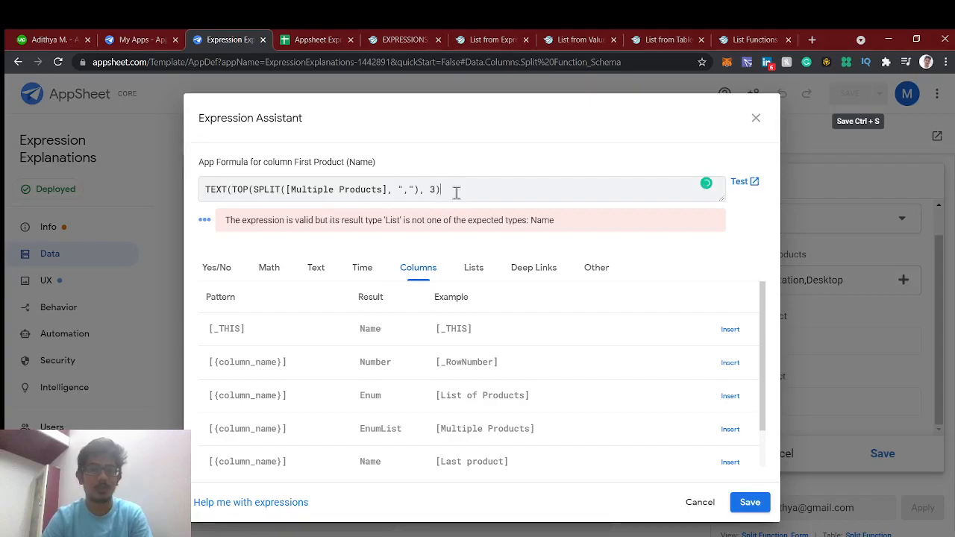
{"action": "type", "text": ")"}
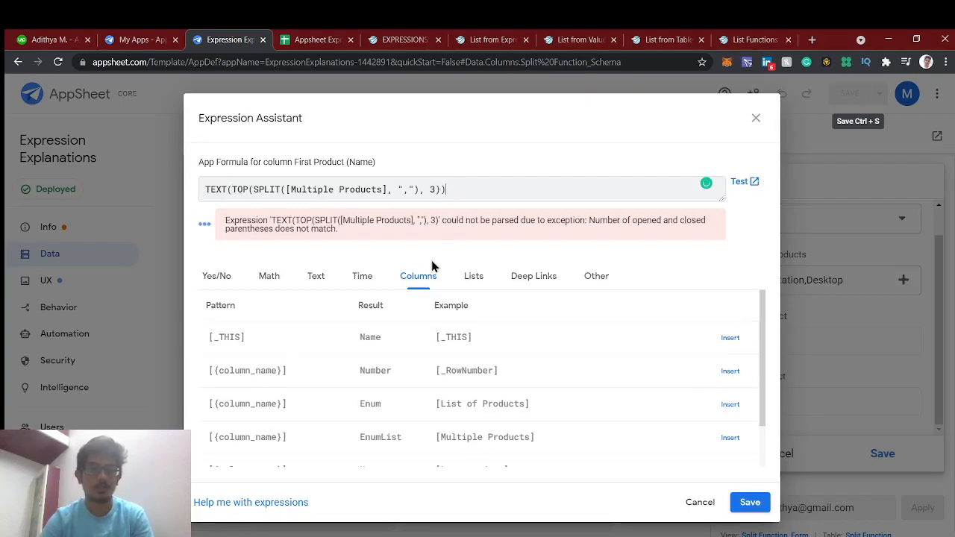
Step: Set TOP's item count to 2 in the First Product formula, and save both the formula and the app
{"action": "left_click", "coordinate": [438, 188]}
{"action": "key", "text": "BackSpace"}
{"action": "type", "text": "2"}
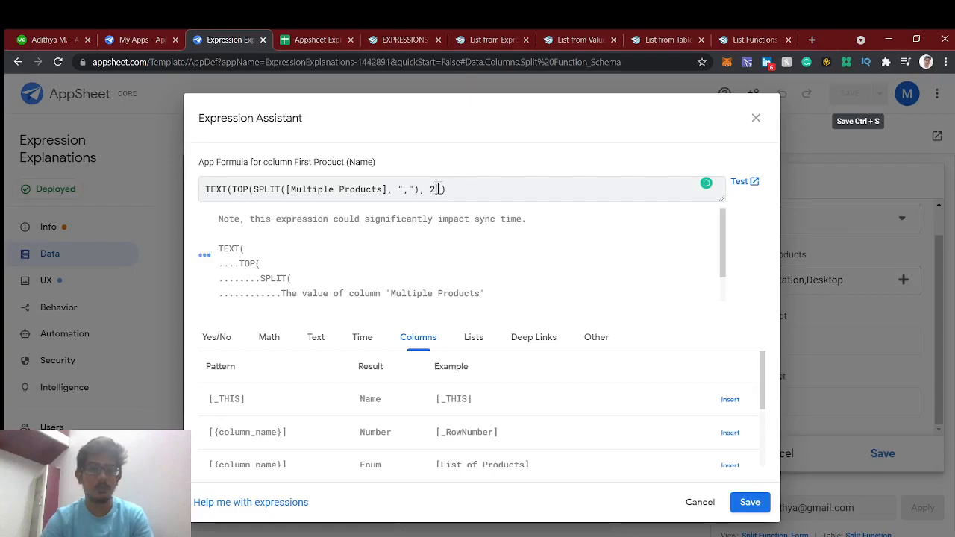
{"action": "left_click", "coordinate": [749, 502]}
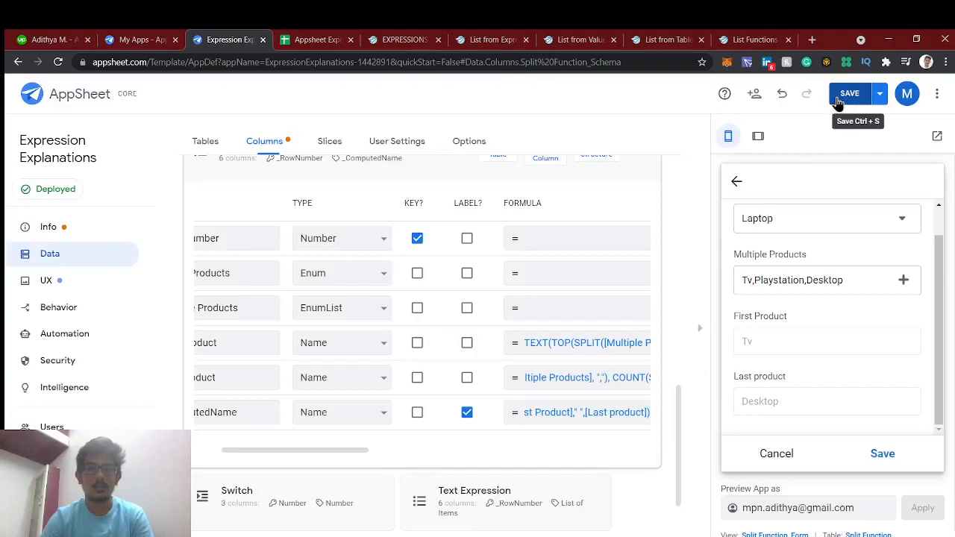
{"action": "left_click", "coordinate": [838, 100]}
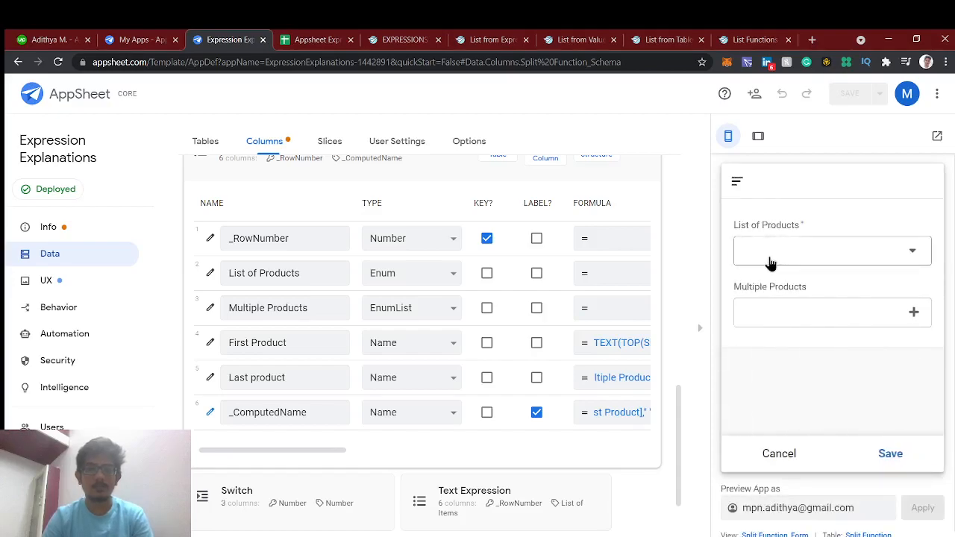
Step: Choose Laptop for List of Products and select Laptop, Tv, Playstation and Desktop for Multiple Products in the preview form
{"action": "left_click", "coordinate": [770, 257]}
{"action": "left_click", "coordinate": [770, 254]}
{"action": "left_click", "coordinate": [789, 312]}
{"action": "left_click", "coordinate": [746, 247]}
{"action": "left_click", "coordinate": [749, 275]}
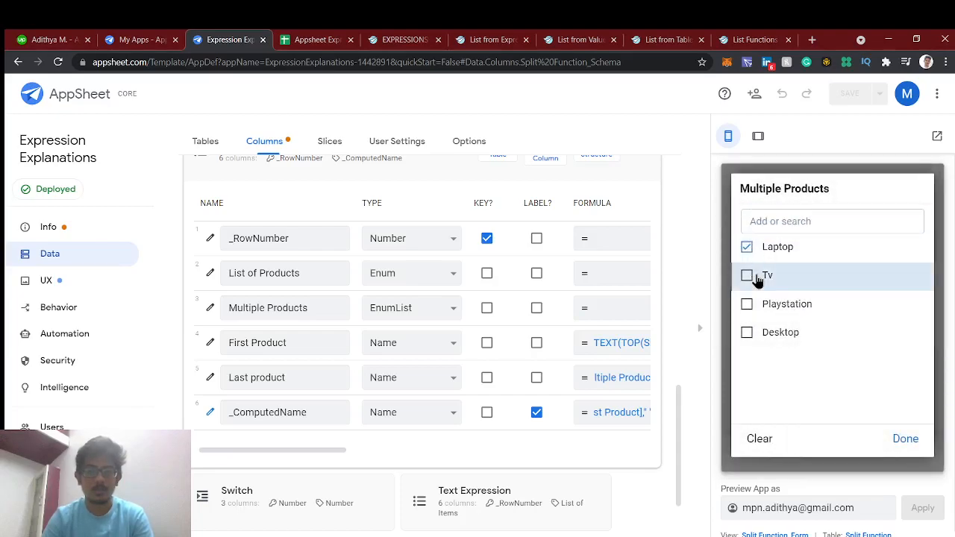
{"action": "left_click", "coordinate": [748, 305]}
{"action": "left_click", "coordinate": [748, 332]}
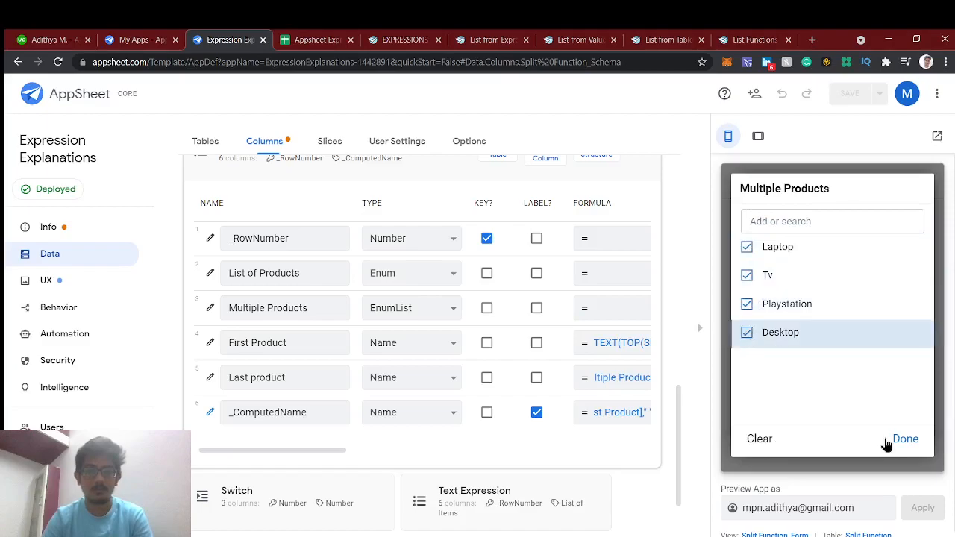
{"action": "left_click", "coordinate": [902, 441]}
{"action": "scroll", "coordinate": [850, 385], "scroll_direction": "down", "scroll_amount": 1}
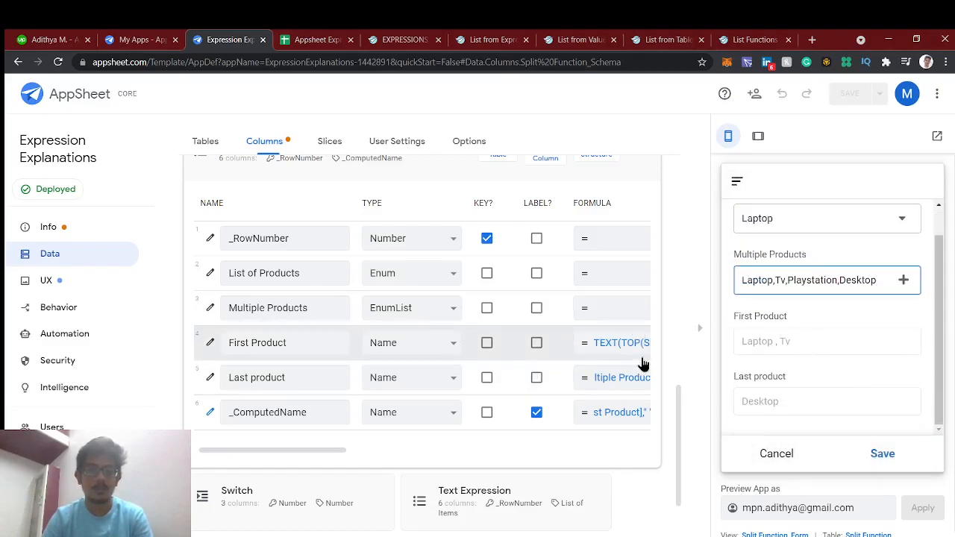
Step: Deselect Laptop in the preview form's Multiple Products, keeping Tv, Playstation and Desktop selected
{"action": "scroll", "coordinate": [642, 364], "scroll_direction": "right", "scroll_amount": 2}
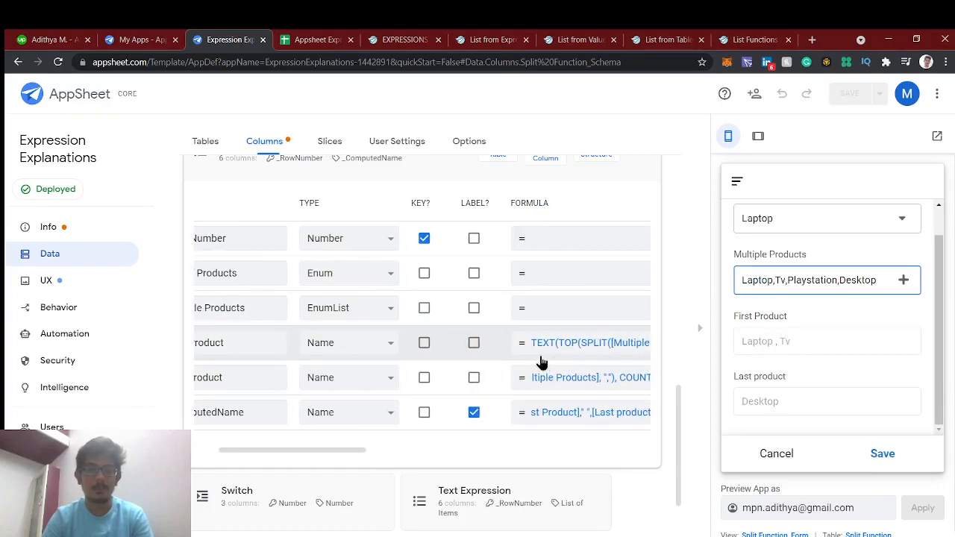
{"action": "scroll", "coordinate": [544, 357], "scroll_direction": "right", "scroll_amount": 1}
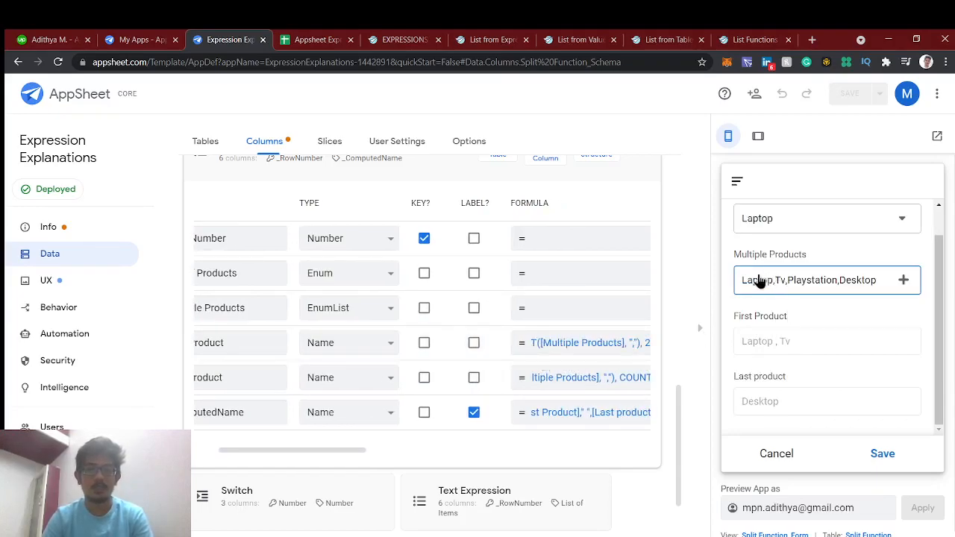
{"action": "left_click", "coordinate": [809, 288]}
{"action": "left_click", "coordinate": [746, 249]}
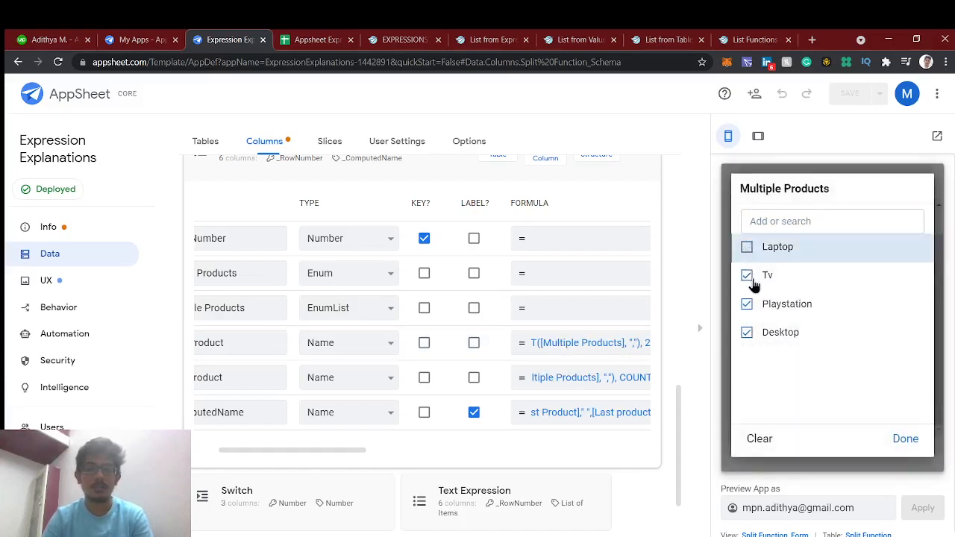
{"action": "left_click", "coordinate": [752, 281]}
{"action": "left_click", "coordinate": [752, 281]}
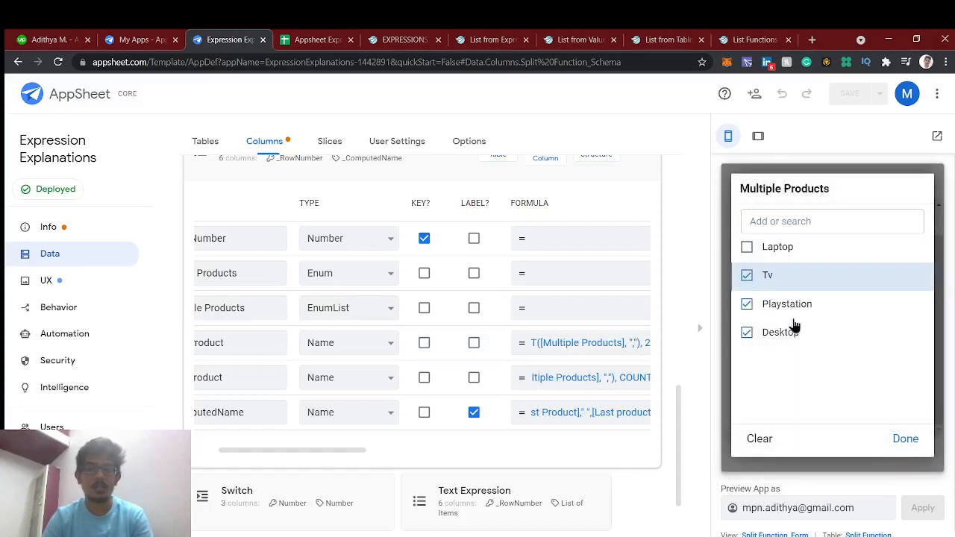
{"action": "left_click", "coordinate": [905, 439]}
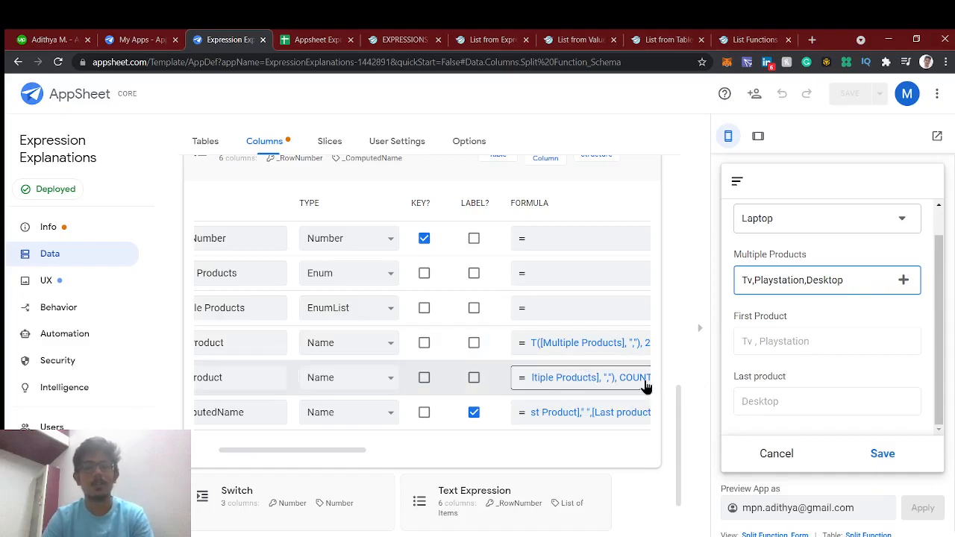
Step: Review the list-producing functions and their descriptions in the List Functions help article, from EXTRACT() to UNIQUE()
{"action": "left_click", "coordinate": [723, 41]}
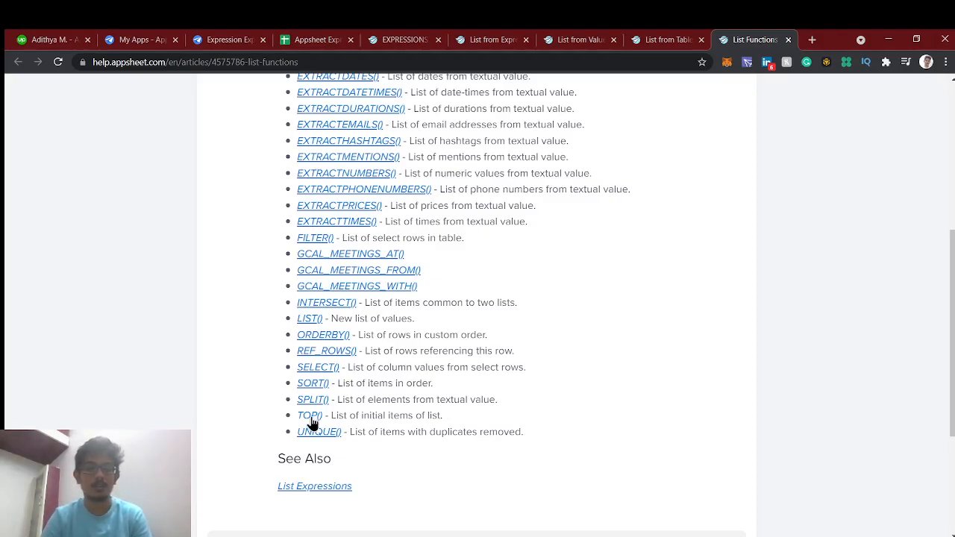
{"action": "scroll", "coordinate": [375, 409], "scroll_direction": "up", "scroll_amount": 1}
{"action": "scroll", "coordinate": [375, 410], "scroll_direction": "down", "scroll_amount": 2}
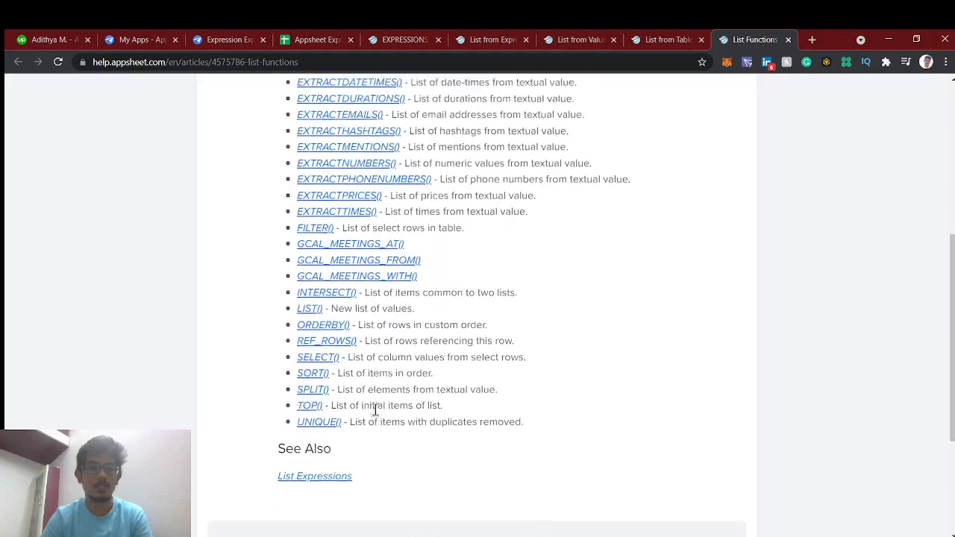
{"action": "scroll", "coordinate": [375, 410], "scroll_direction": "up", "scroll_amount": 1}
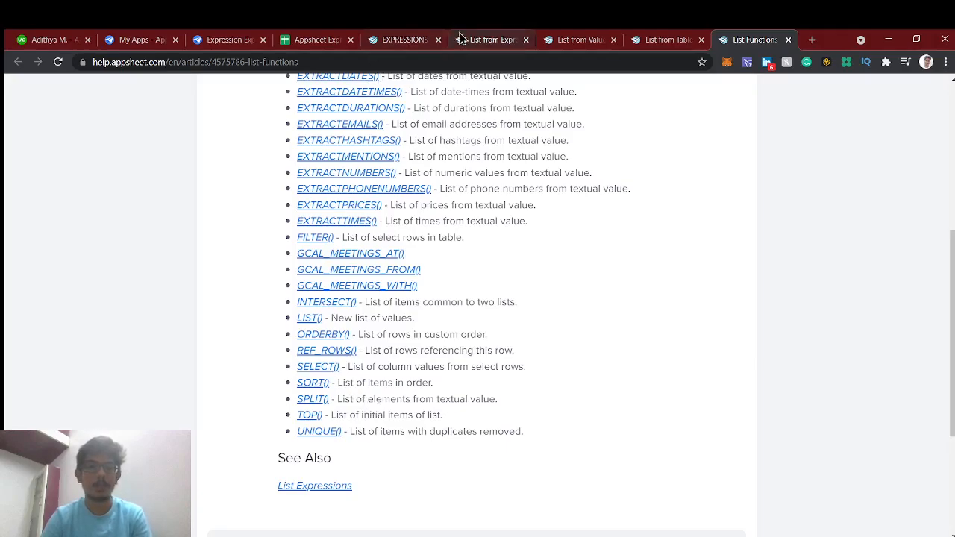
{"action": "left_click", "coordinate": [313, 39]}
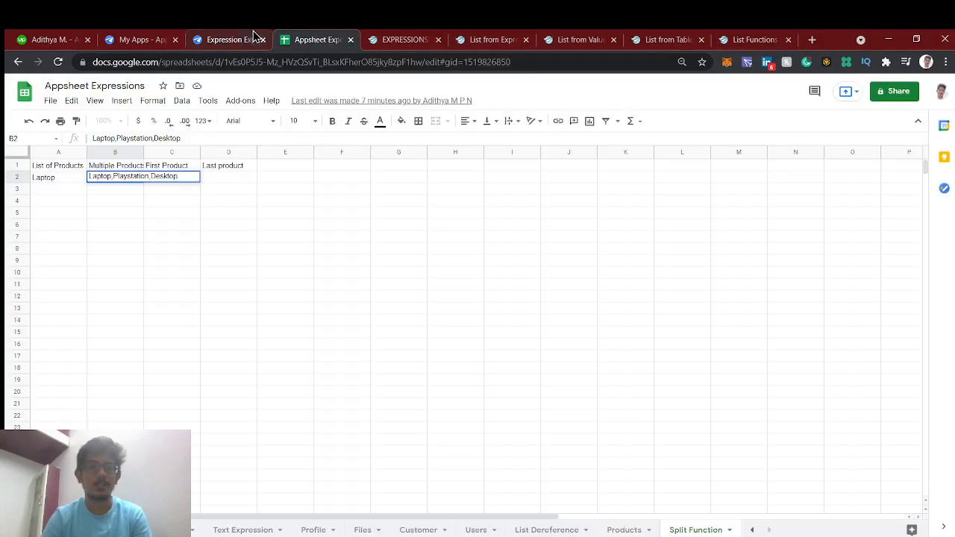
{"action": "left_click", "coordinate": [735, 37]}
{"action": "scroll", "coordinate": [540, 276], "scroll_direction": "up", "scroll_amount": 2}
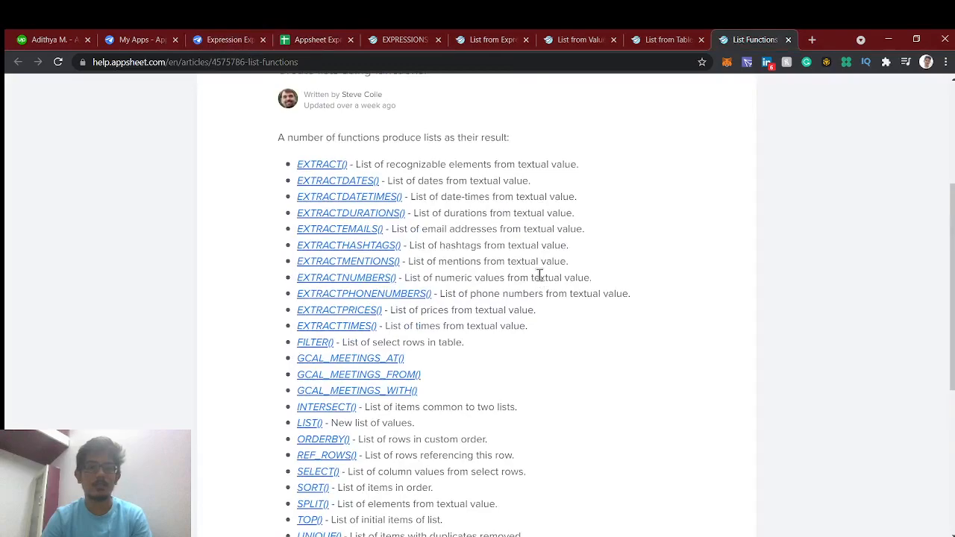
{"action": "scroll", "coordinate": [539, 276], "scroll_direction": "down", "scroll_amount": 1}
{"action": "scroll", "coordinate": [279, 139], "scroll_direction": "up", "scroll_amount": 4}
{"action": "scroll", "coordinate": [284, 158], "scroll_direction": "down", "scroll_amount": 4}
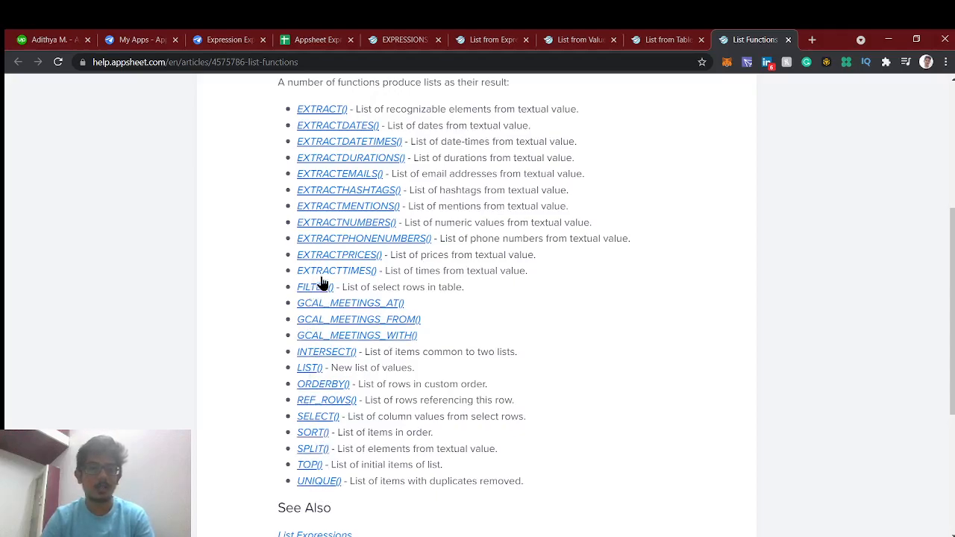
{"action": "scroll", "coordinate": [319, 281], "scroll_direction": "up", "scroll_amount": 1}
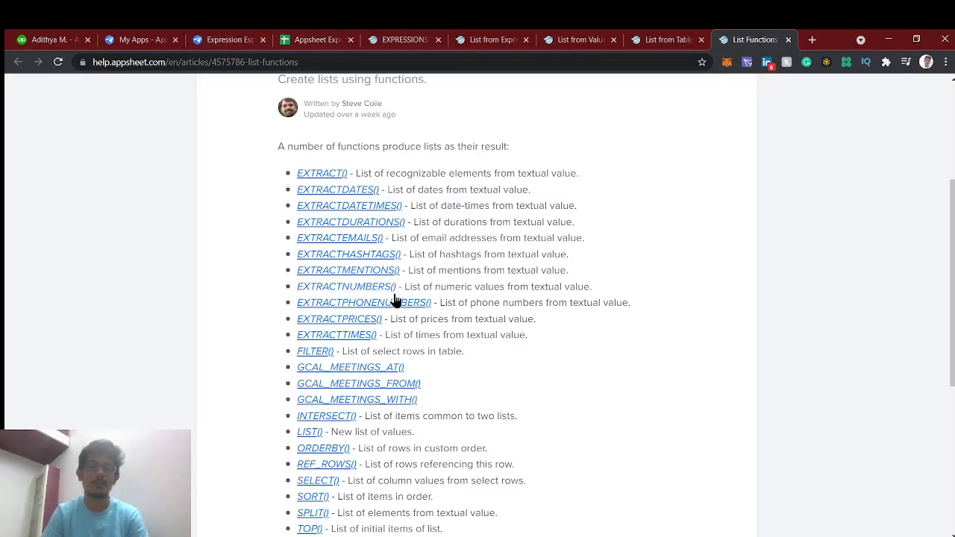
Step: Look at the Split Function sheet in the Appsheet Expressions spreadsheet and return to the AppSheet column editor
{"action": "left_click", "coordinate": [284, 35]}
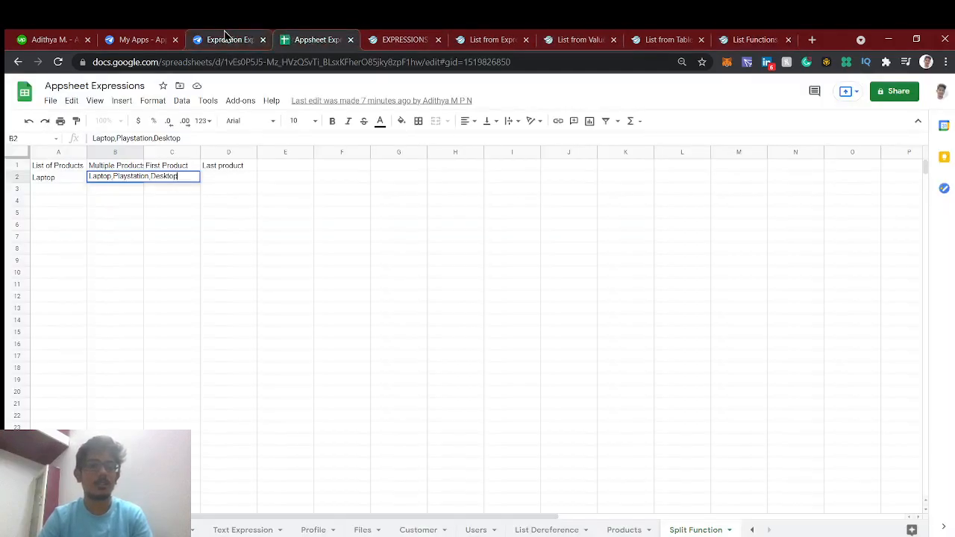
{"action": "left_click", "coordinate": [272, 273]}
{"action": "left_click", "coordinate": [220, 38]}
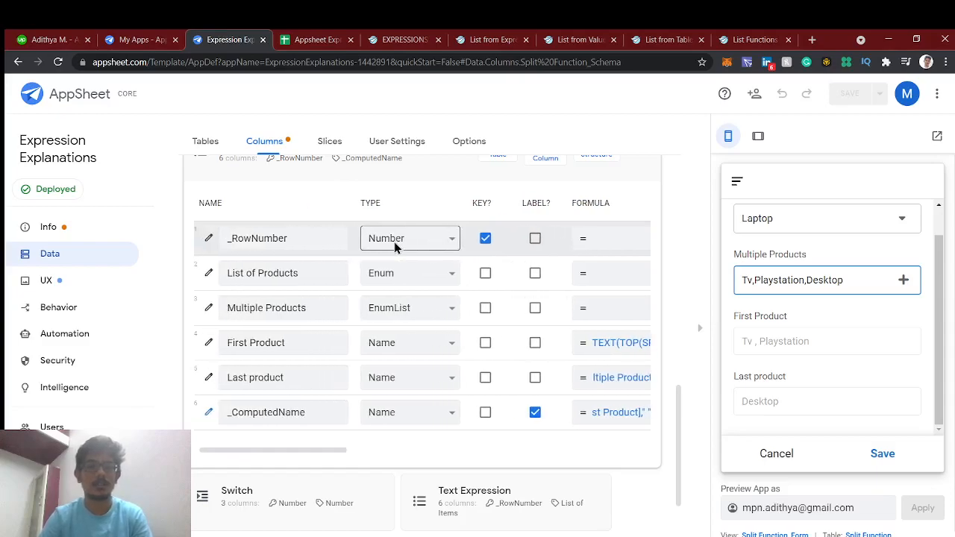
{"action": "left_click", "coordinate": [589, 536]}
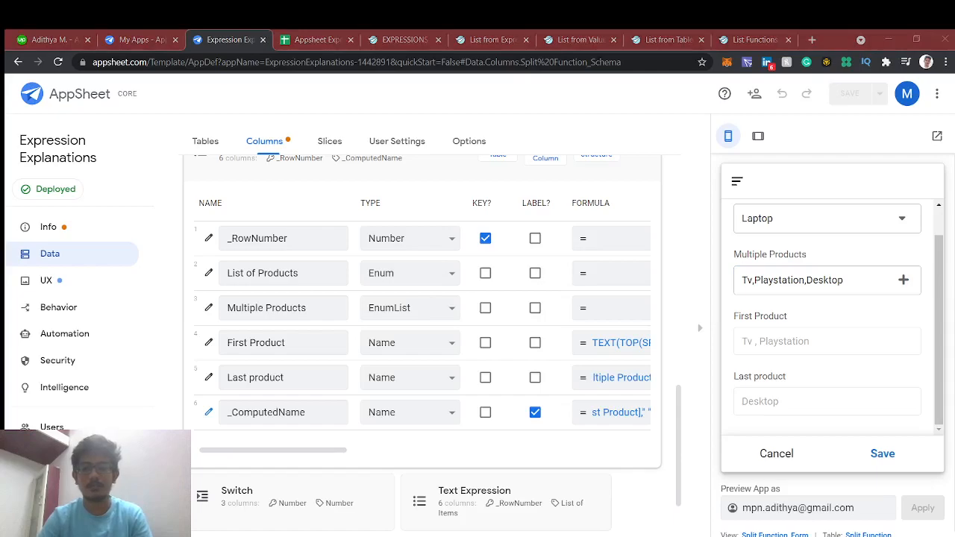